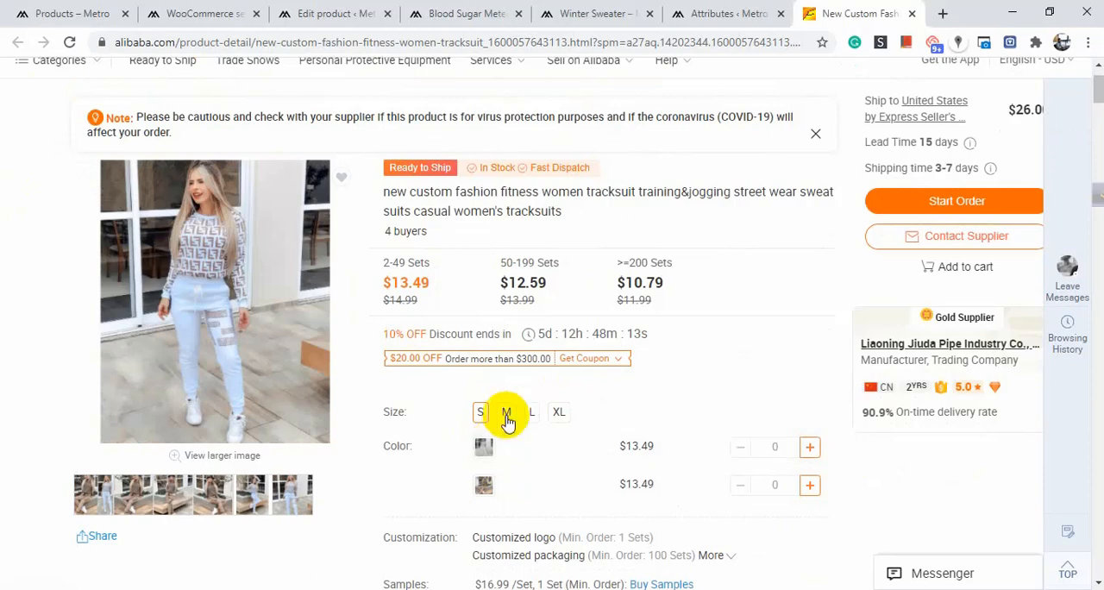
Select size M on the women's tracksuit page and examine its size and color options.
click(483, 485)
click(505, 415)
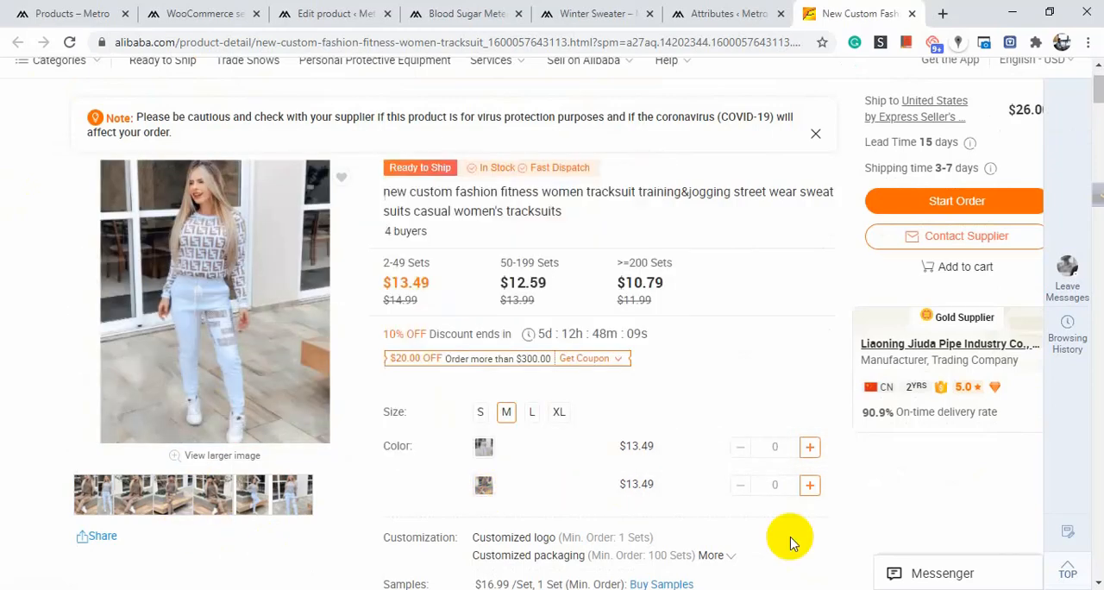
scroll(496, 496, up, 1)
scroll(478, 431, down, 2)
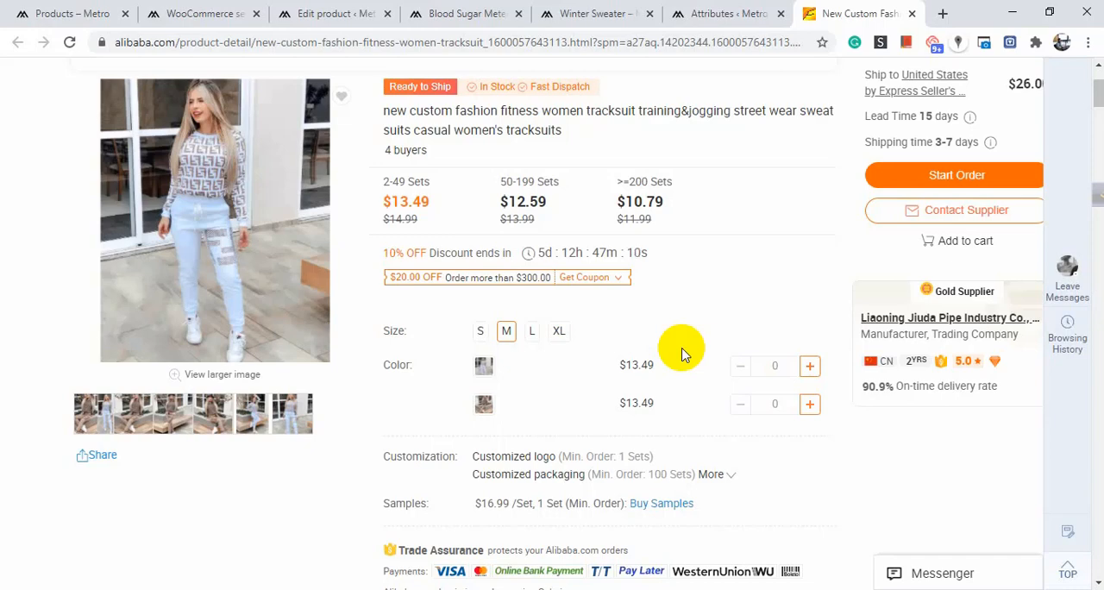
click(12, 8)
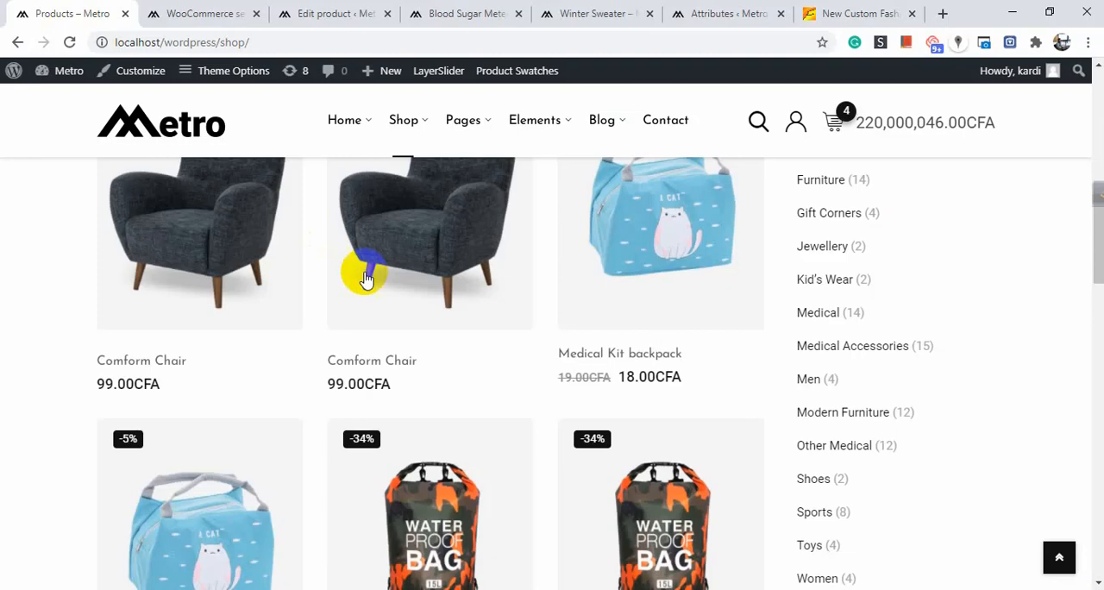
click(229, 12)
click(326, 8)
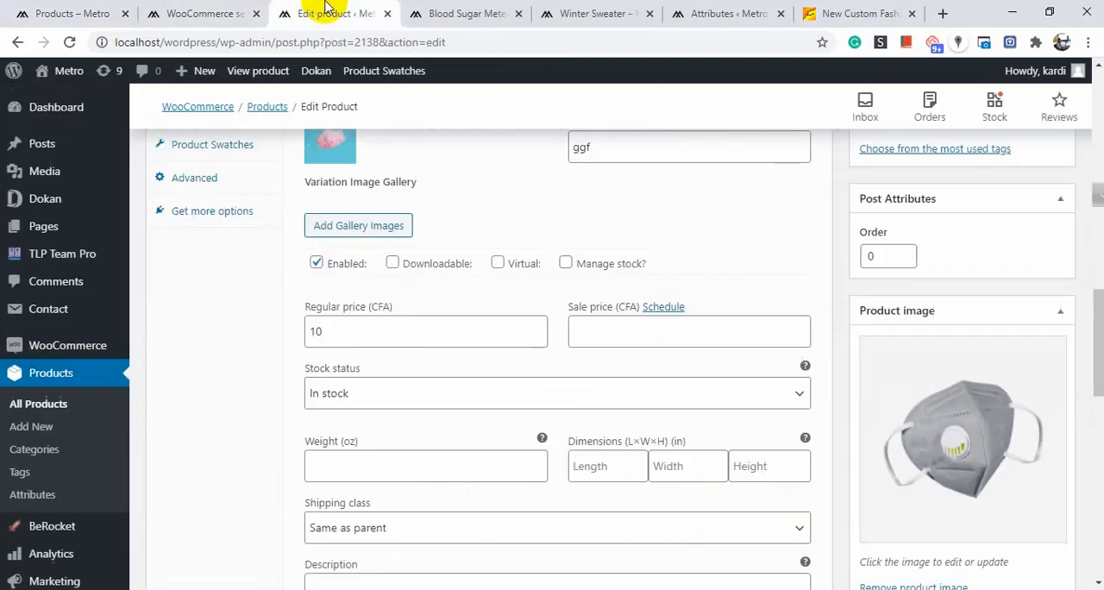
click(439, 8)
click(595, 8)
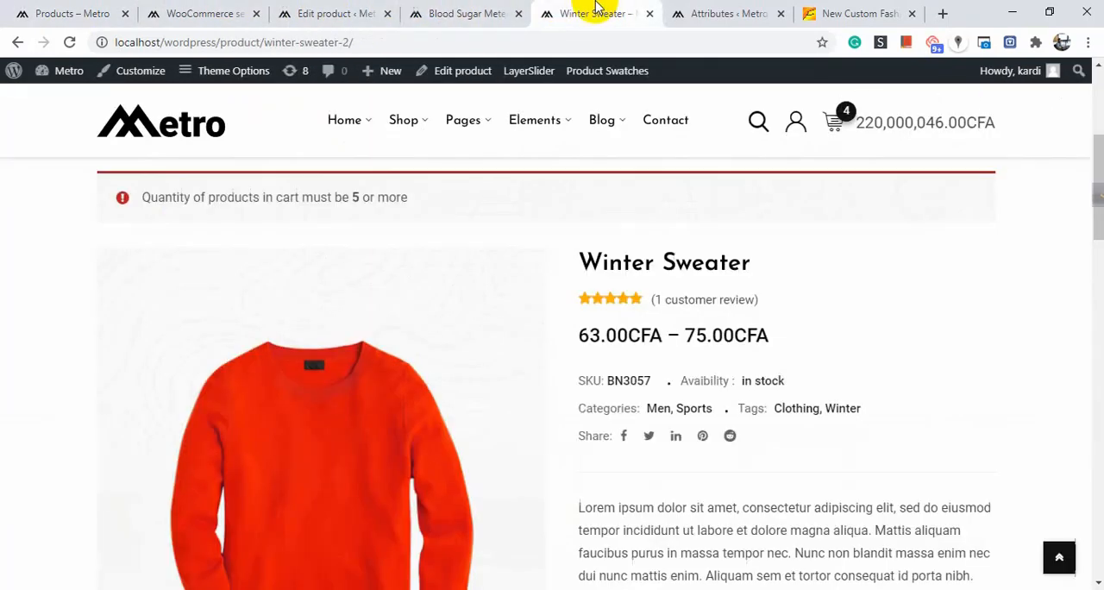
click(47, 10)
Open the site's installed plugins list and find the WooCommerce Variation Swatches Pro and Variation images gallery Pro entries.
click(226, 11)
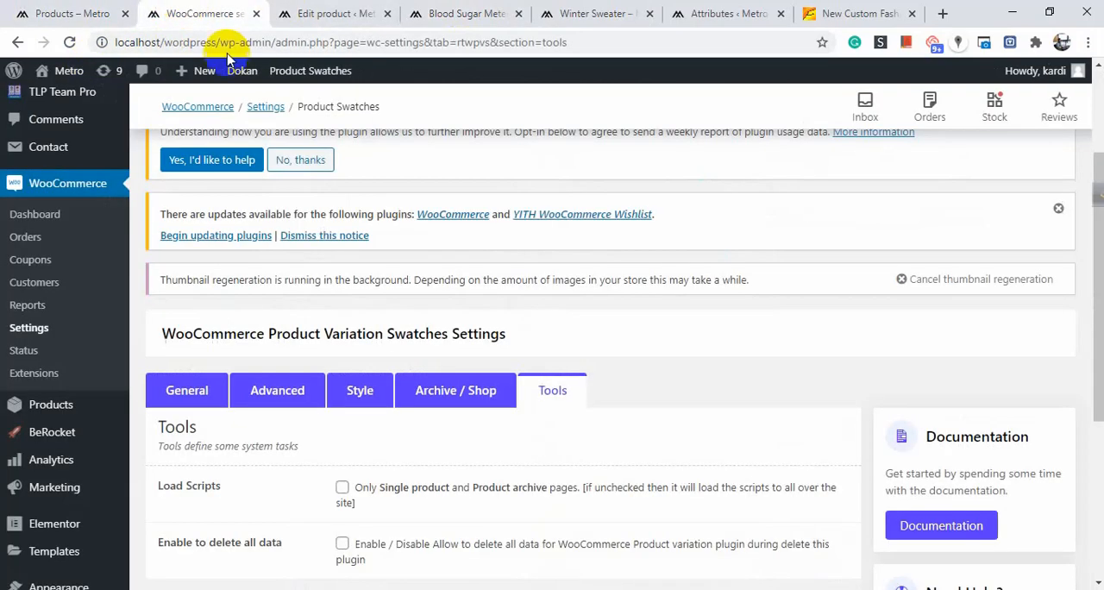
scroll(39, 422, down, 3)
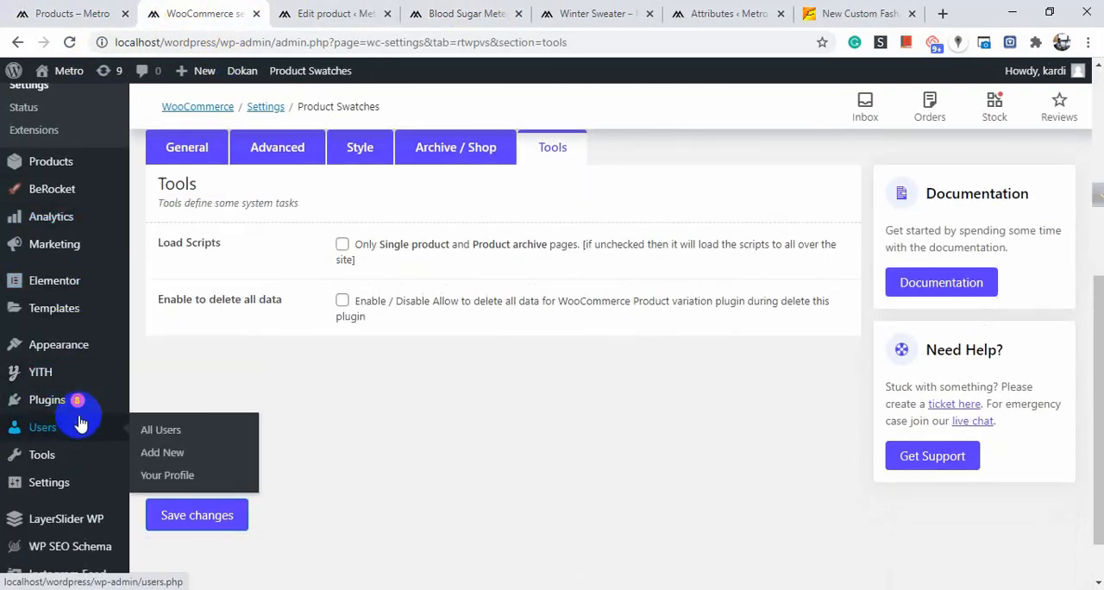
mouse_move(86, 407)
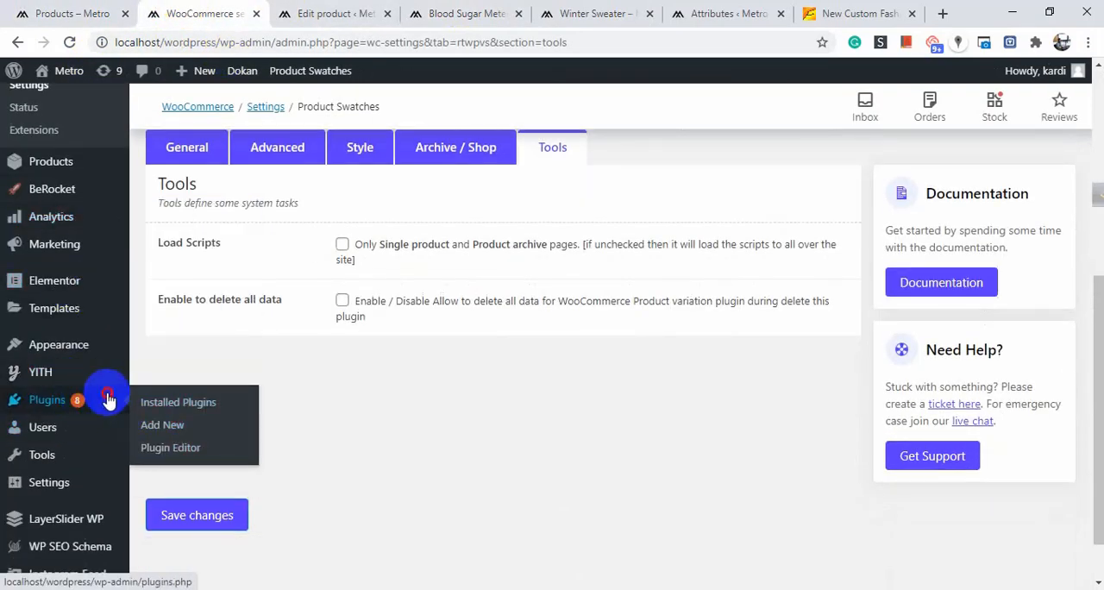
click(108, 400)
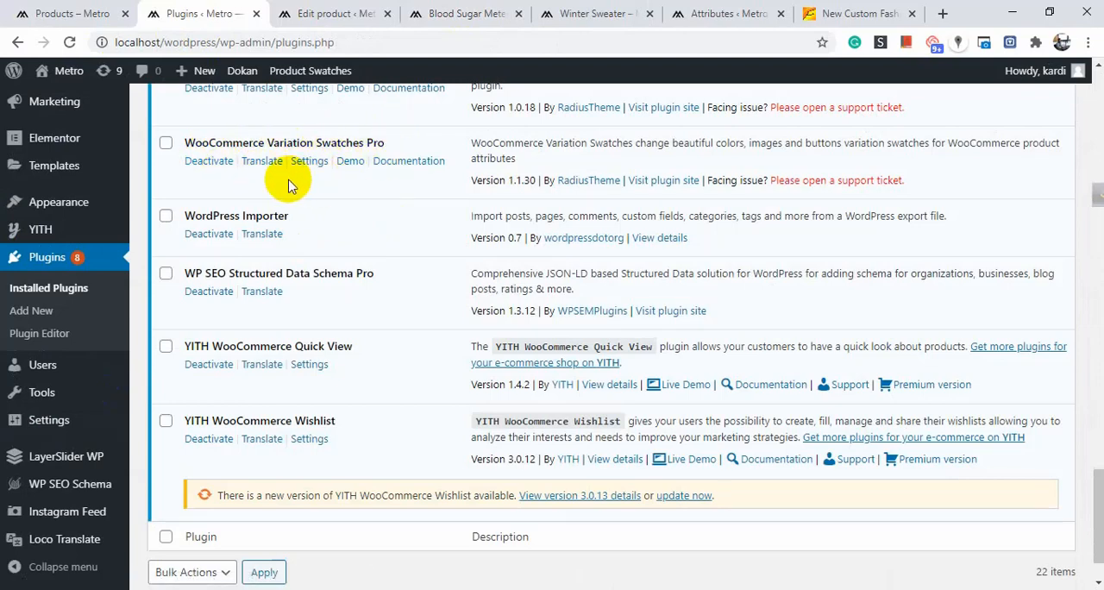
scroll(347, 169, up, 1)
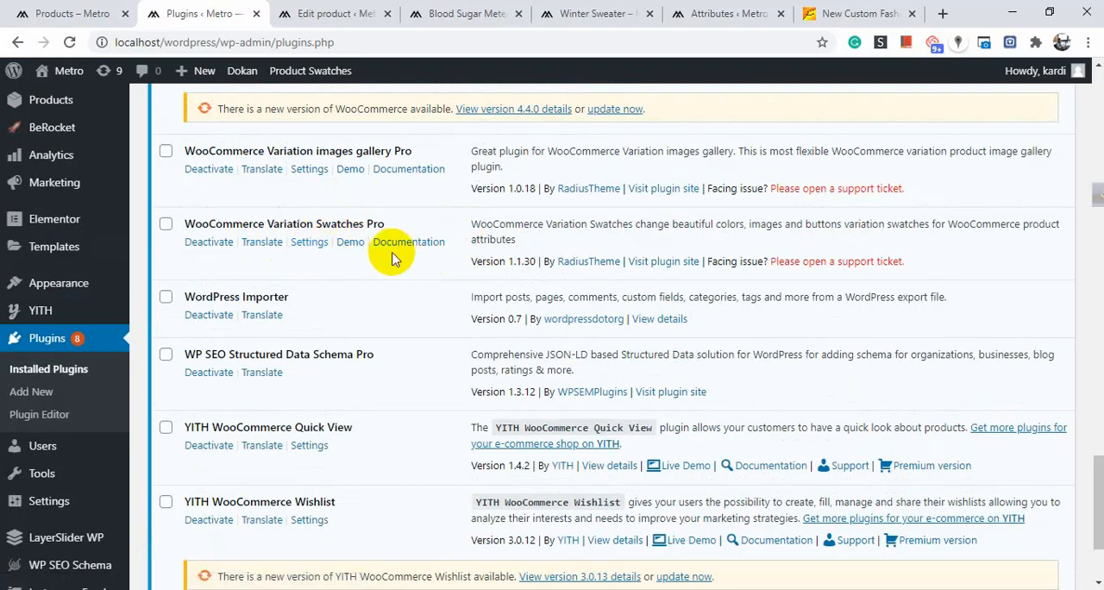
scroll(393, 259, up, 3)
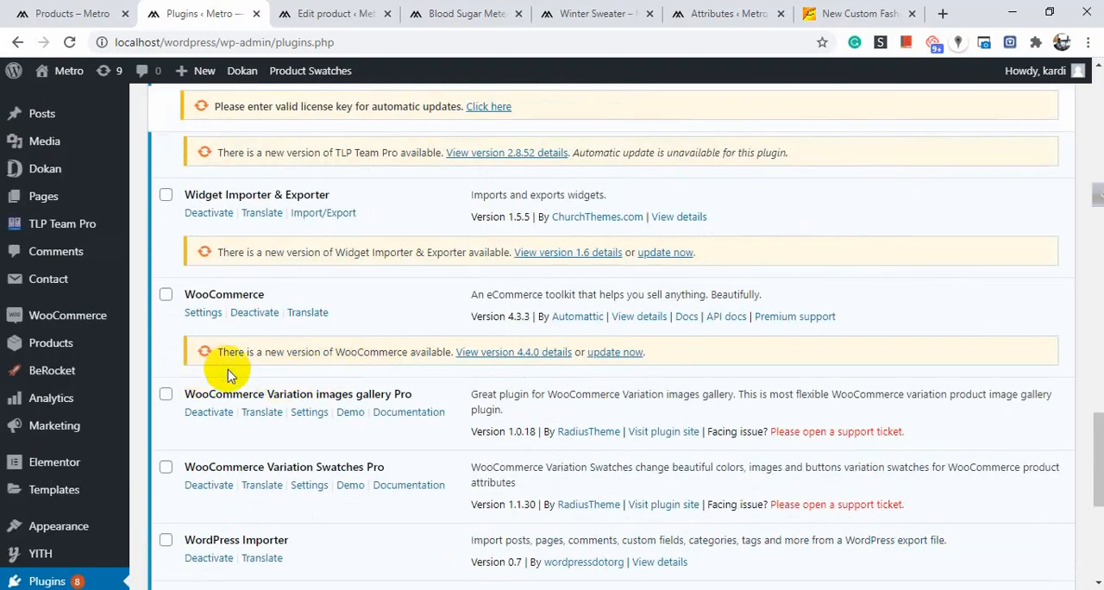
Open the Product Swatches section of the WooCommerce settings.
mouse_move(104, 319)
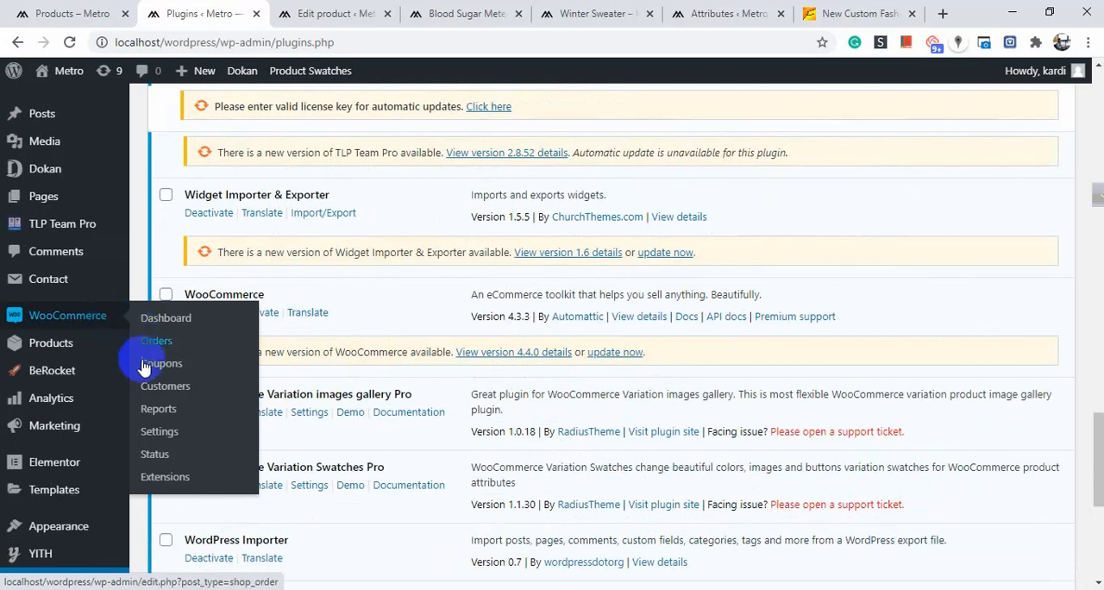
click(162, 434)
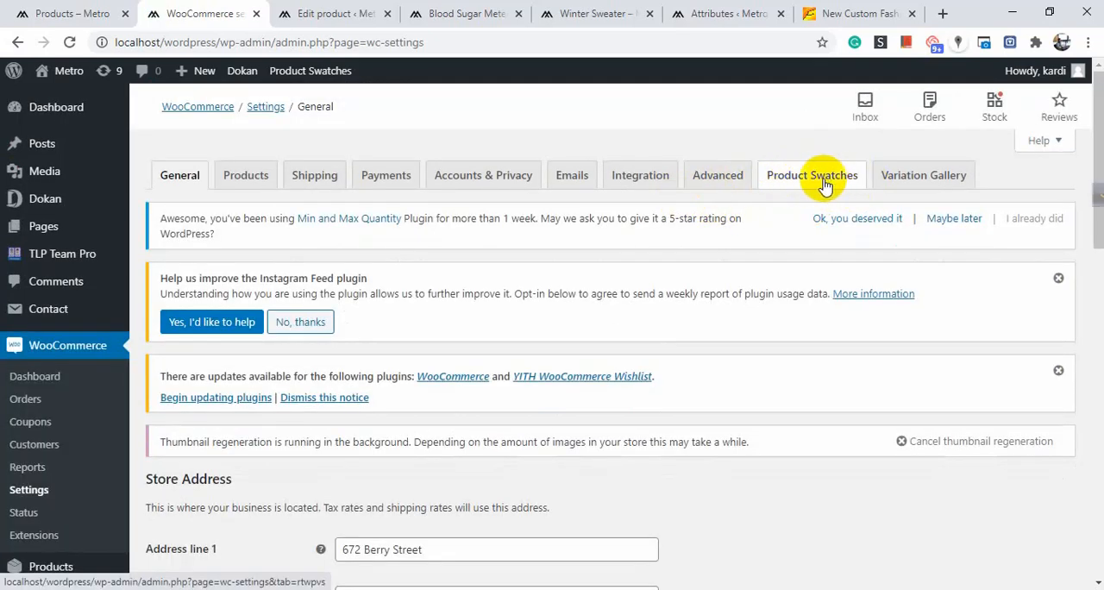
click(811, 181)
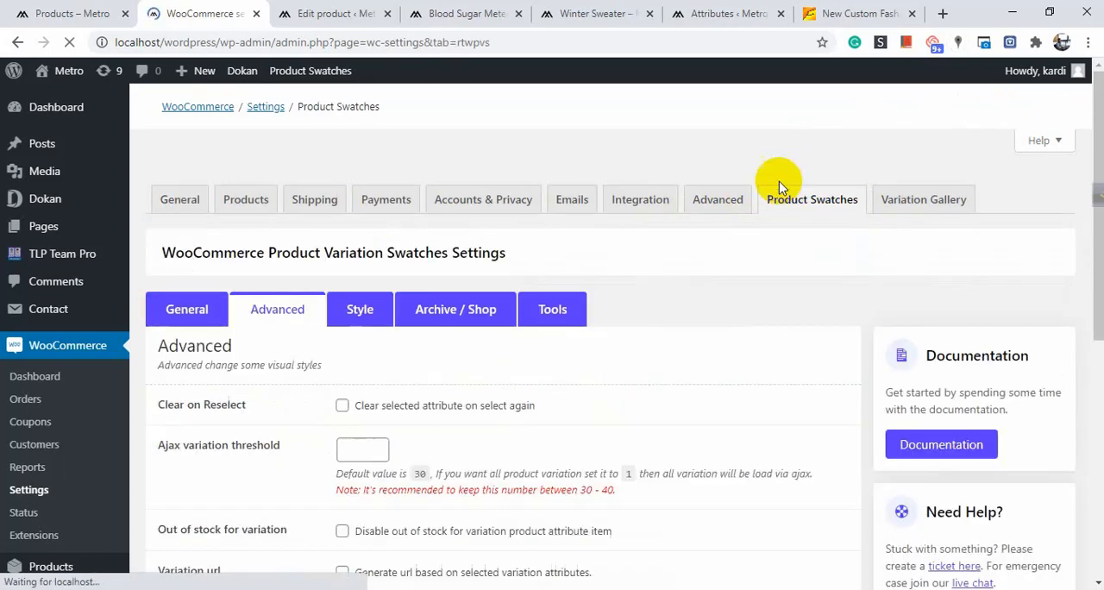
scroll(220, 229, down, 4)
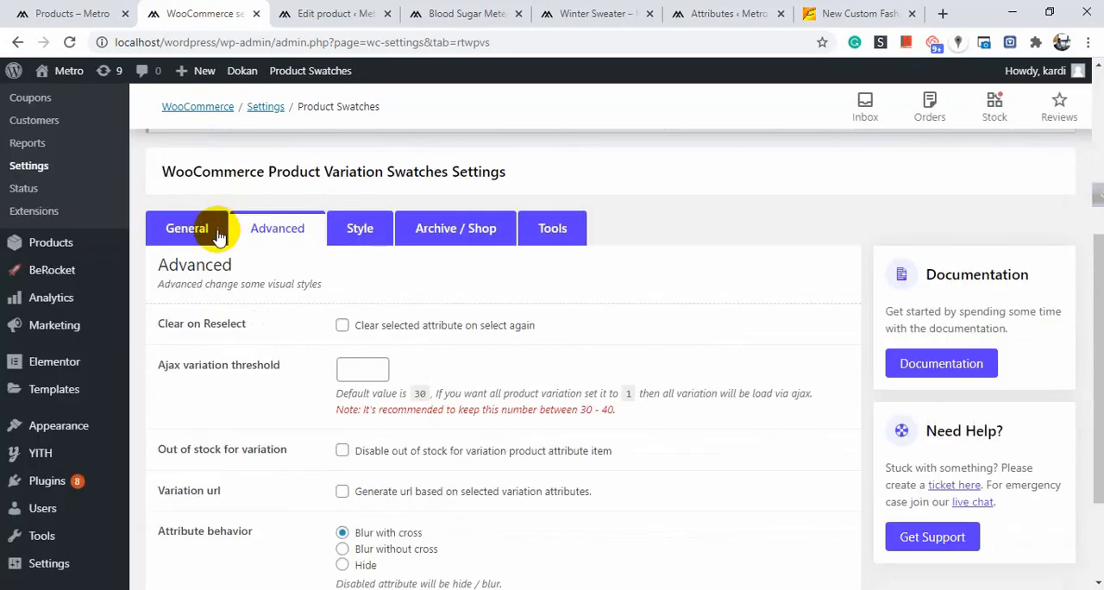
Open the General swatches settings and examine the Enable Tooltip option.
click(215, 228)
scroll(293, 250, down, 3)
scroll(309, 262, up, 2)
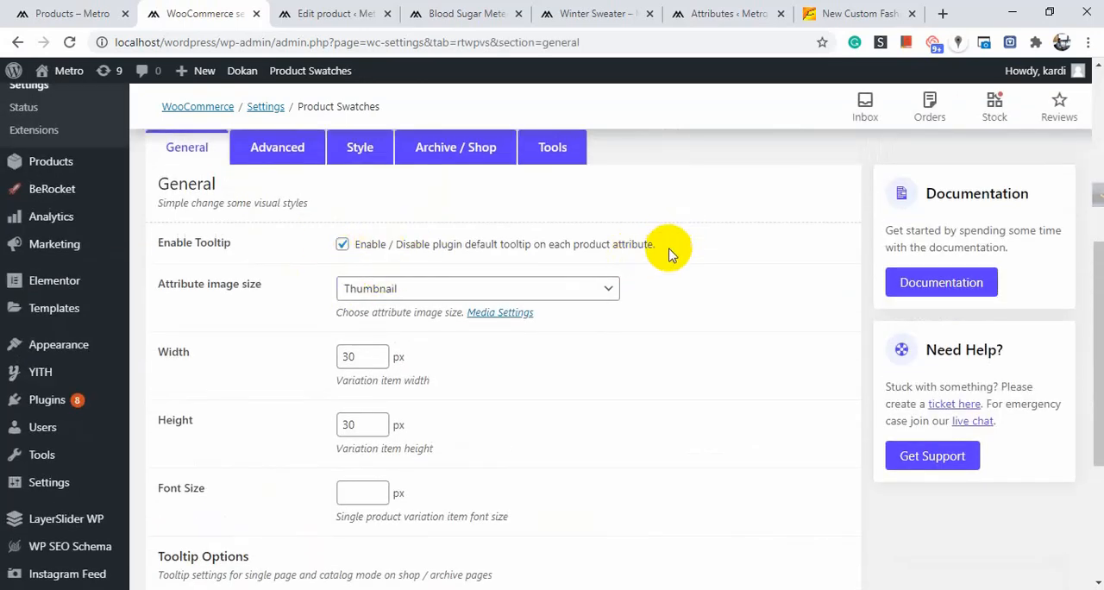
drag(671, 254, 222, 248)
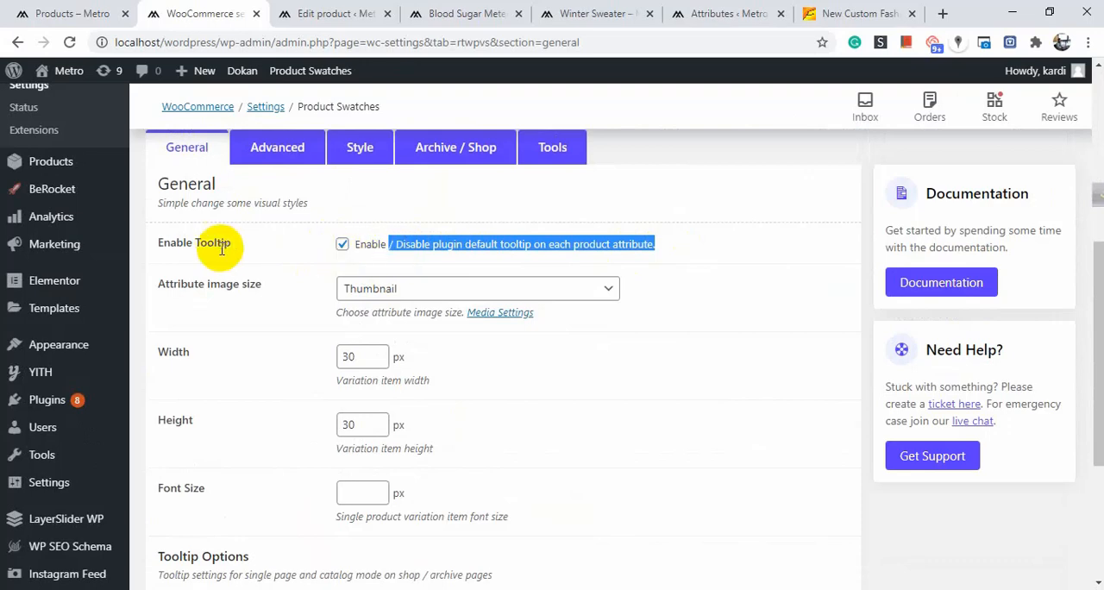
click(313, 257)
scroll(345, 285, down, 1)
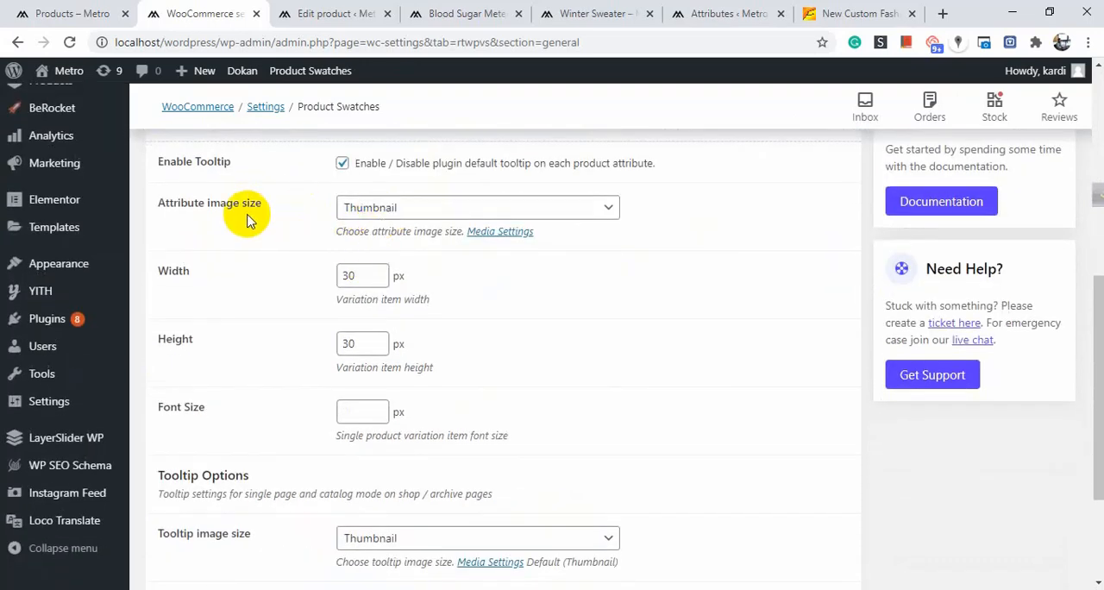
Check the available attribute image sizes, then review the remaining General swatches options without changing them.
click(381, 216)
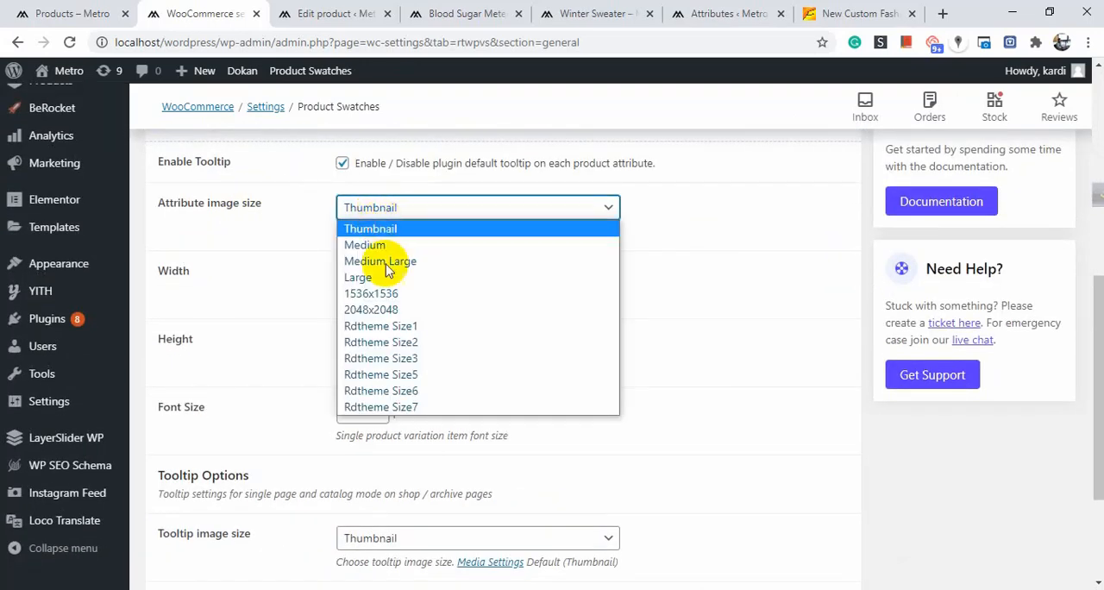
click(299, 230)
scroll(303, 247, down, 1)
scroll(319, 248, up, 2)
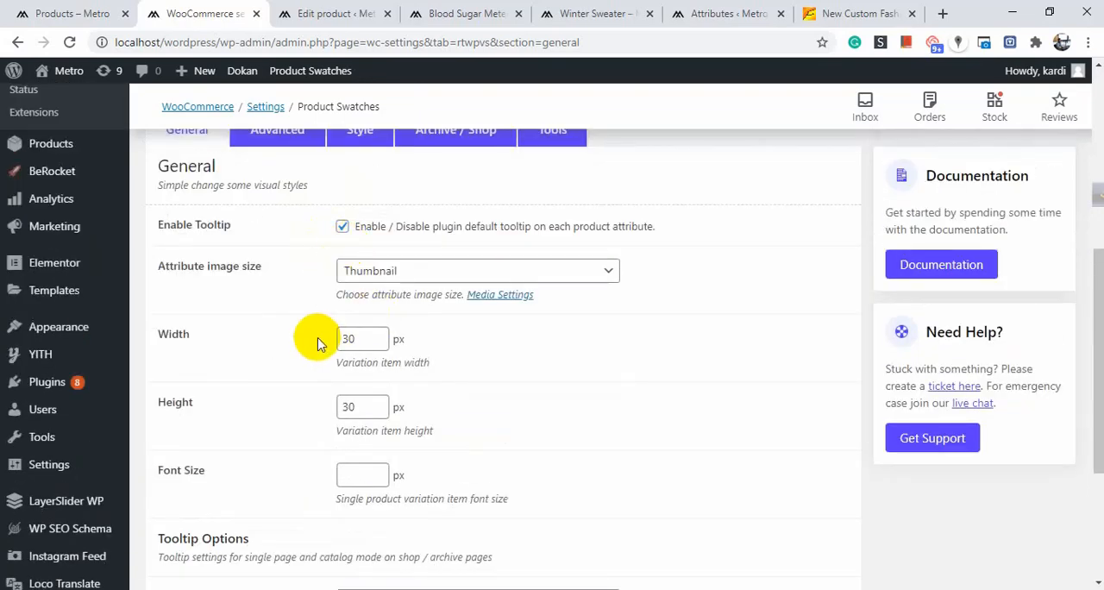
scroll(431, 222, down, 3)
scroll(285, 241, up, 5)
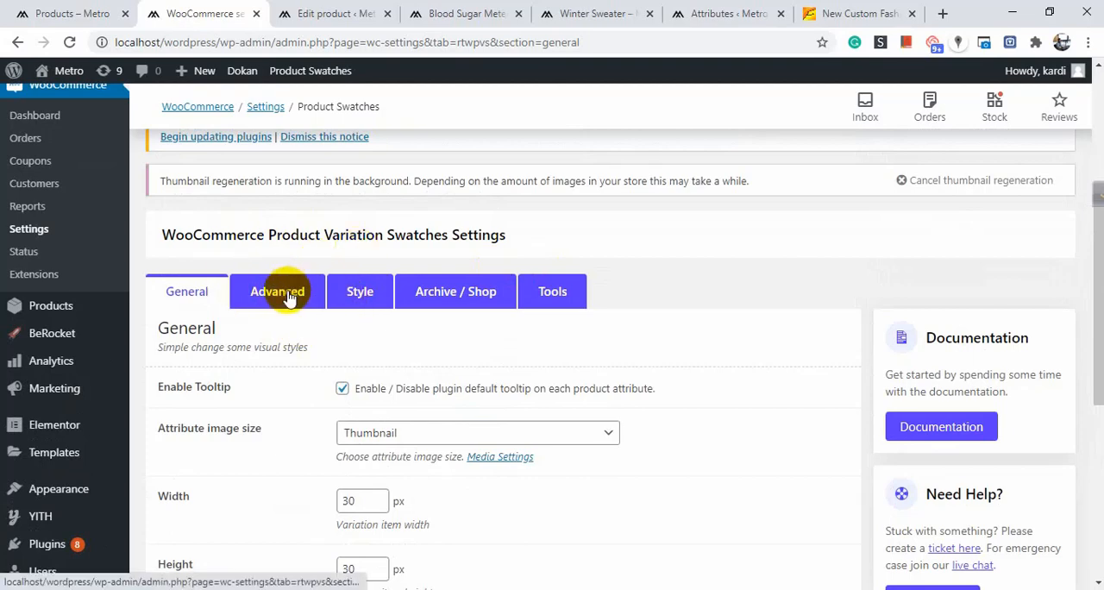
Review the Advanced swatches settings, keeping the attribute behavior at Blur with cross.
click(289, 297)
scroll(288, 299, down, 2)
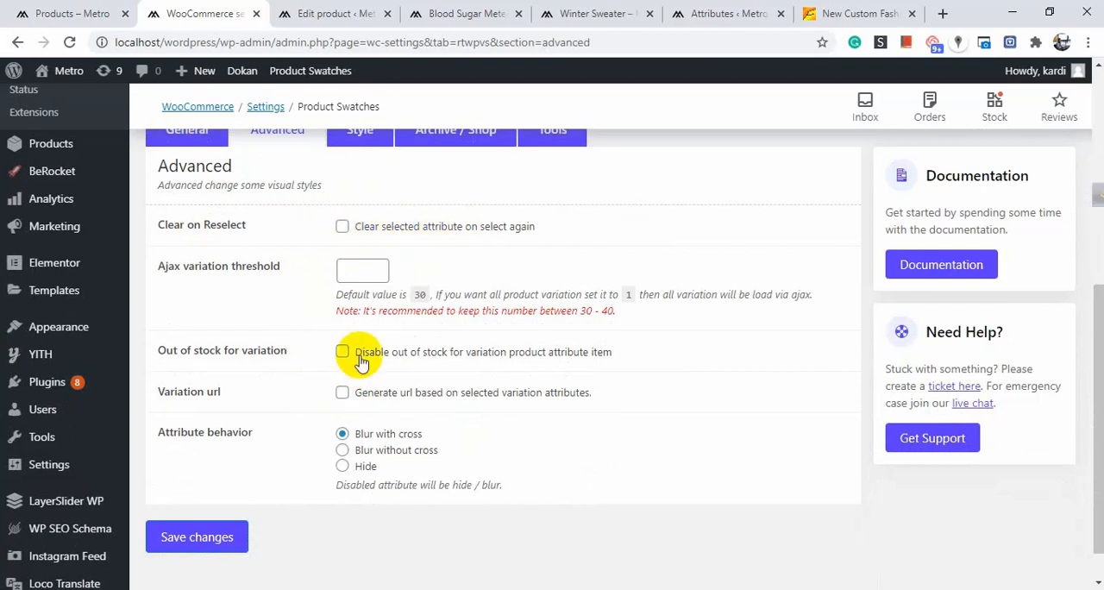
click(387, 440)
scroll(394, 292, up, 2)
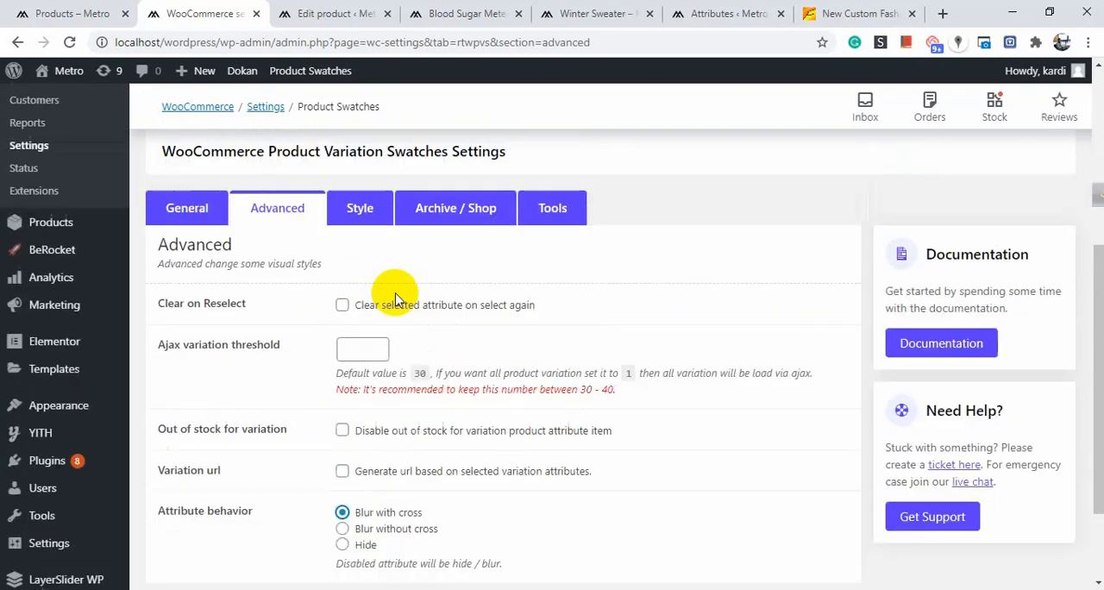
Open the Style swatches settings and examine the tooltip and attribute item color and border options.
click(357, 209)
scroll(274, 337, down, 4)
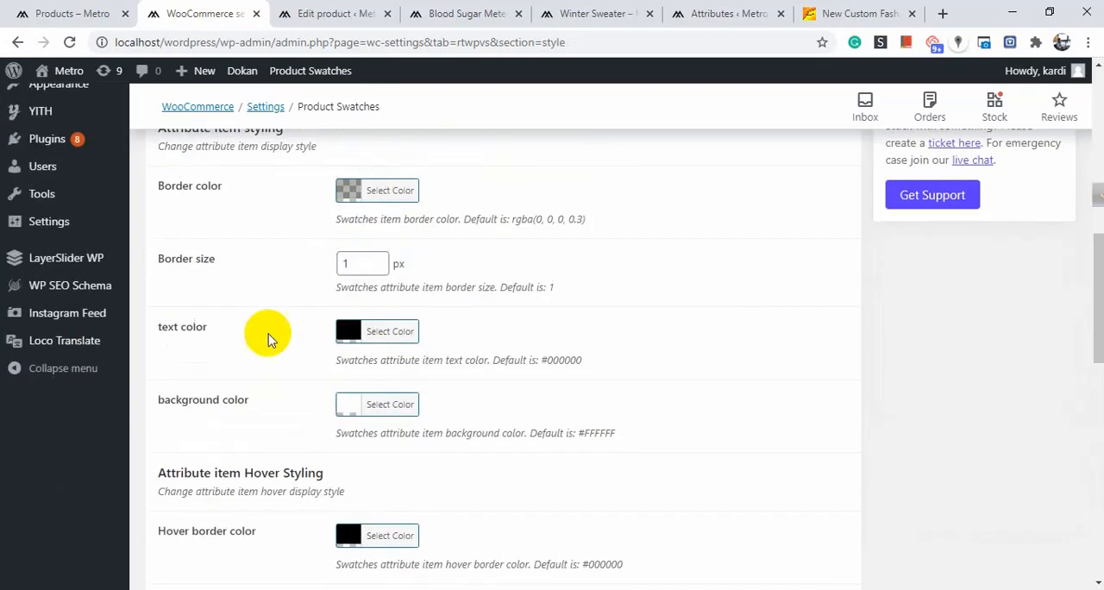
scroll(394, 316, up, 4)
scroll(365, 388, down, 4)
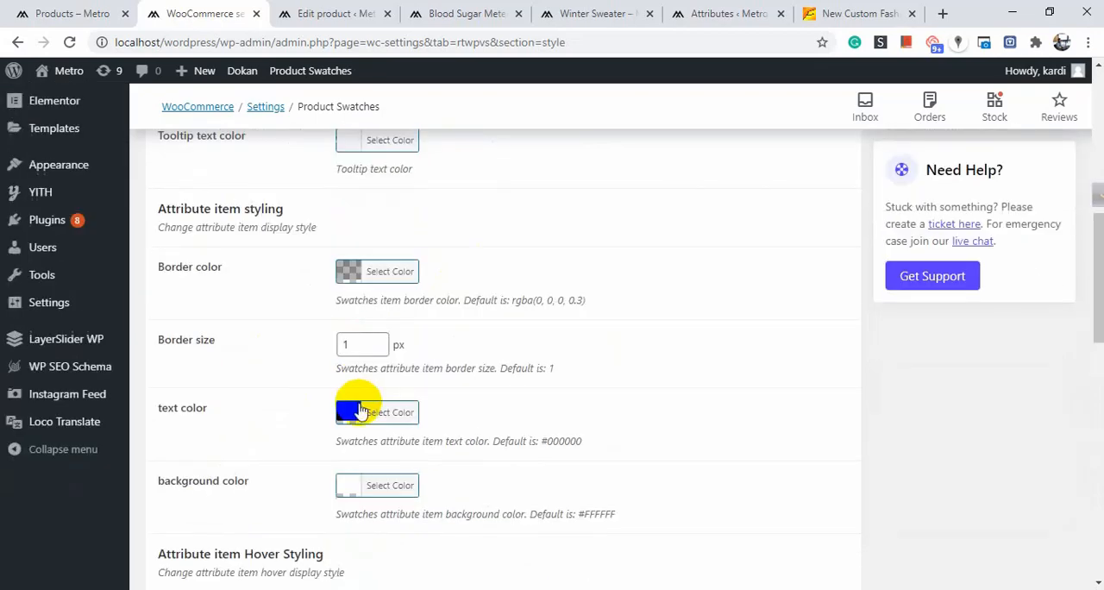
scroll(439, 402, up, 1)
scroll(419, 285, up, 4)
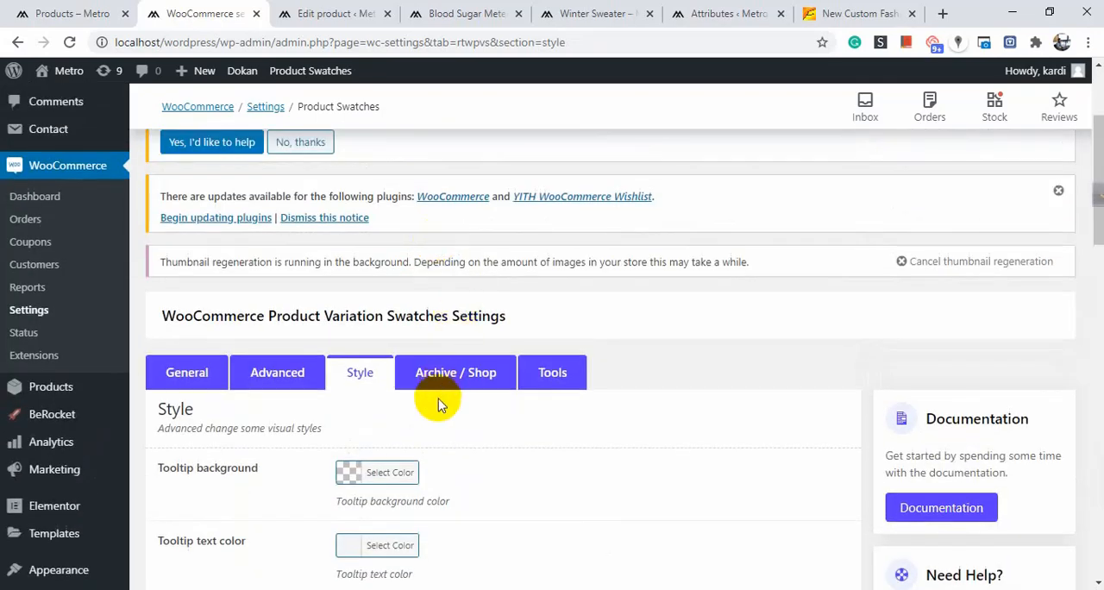
Open the Archive / Shop swatches settings and look at the swatches position and alignment options.
click(443, 374)
scroll(454, 365, down, 2)
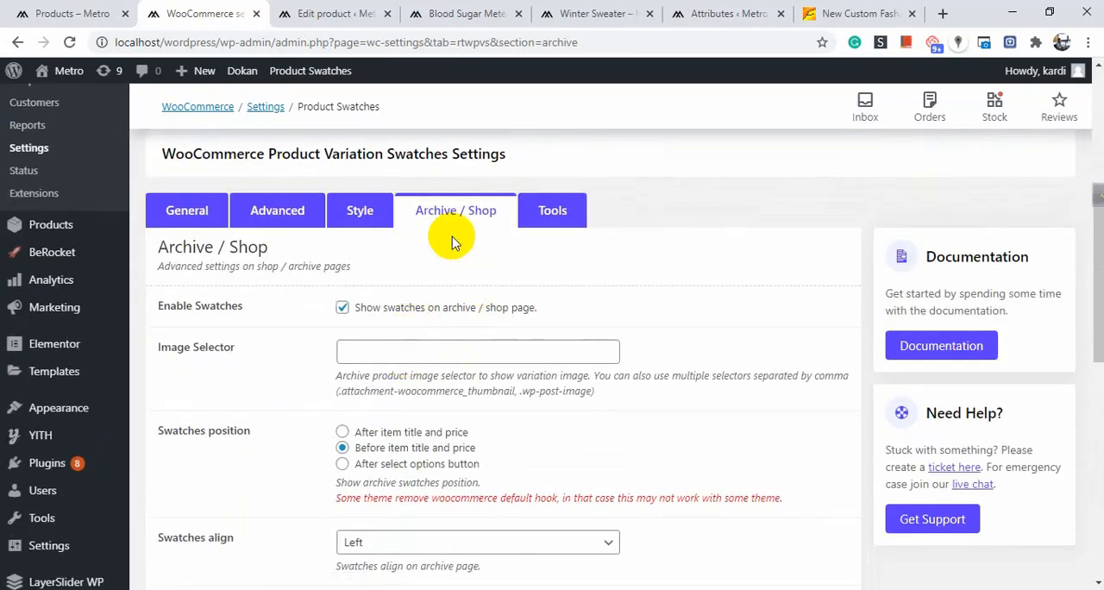
click(457, 13)
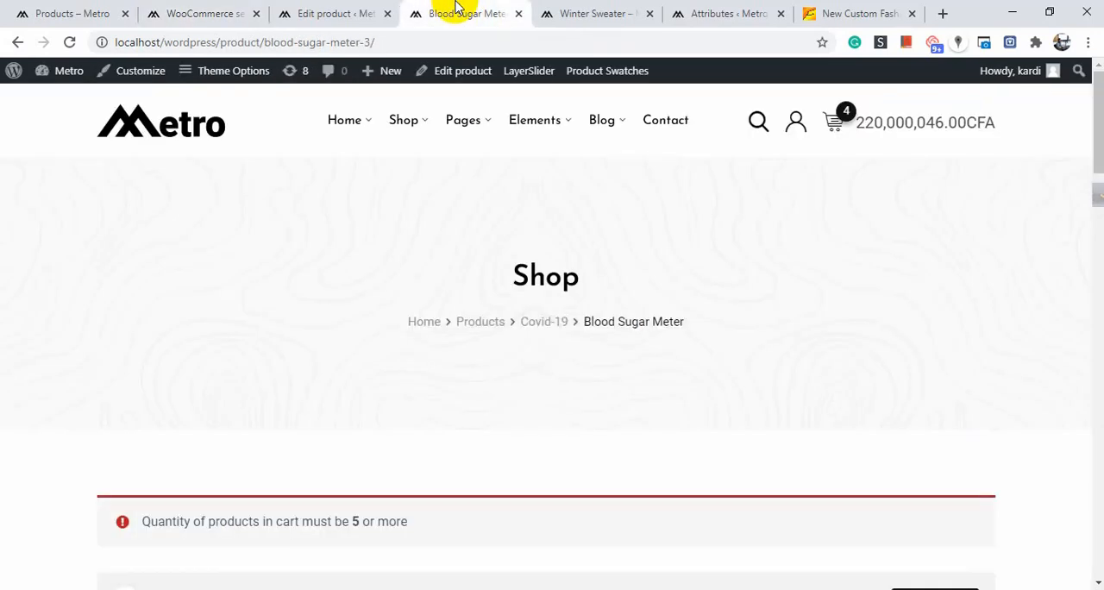
mouse_move(384, 71)
scroll(449, 285, down, 4)
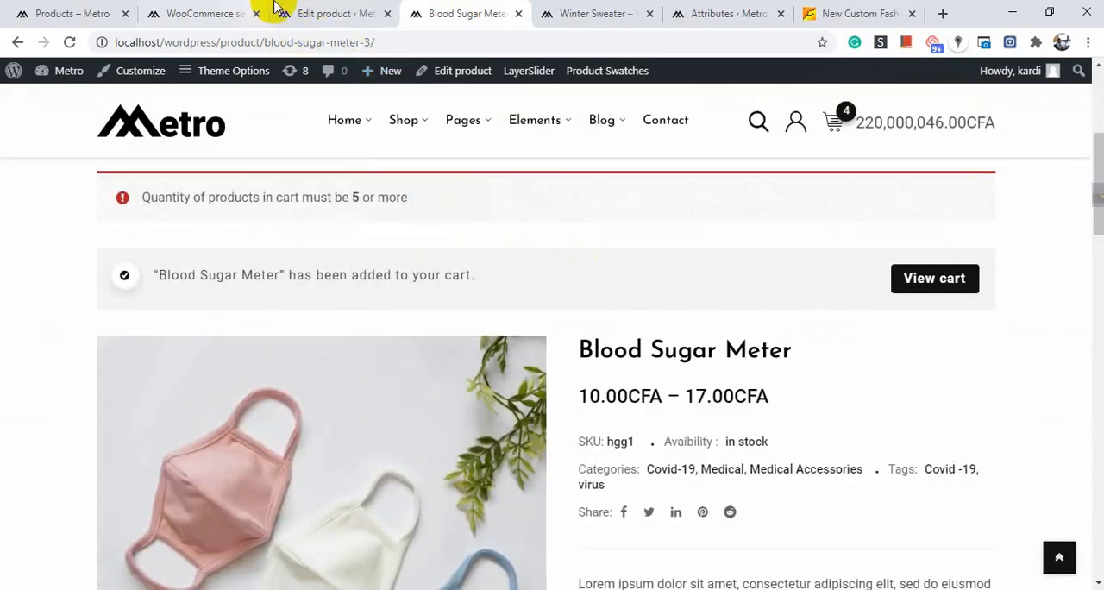
click(311, 12)
click(491, 10)
click(621, 11)
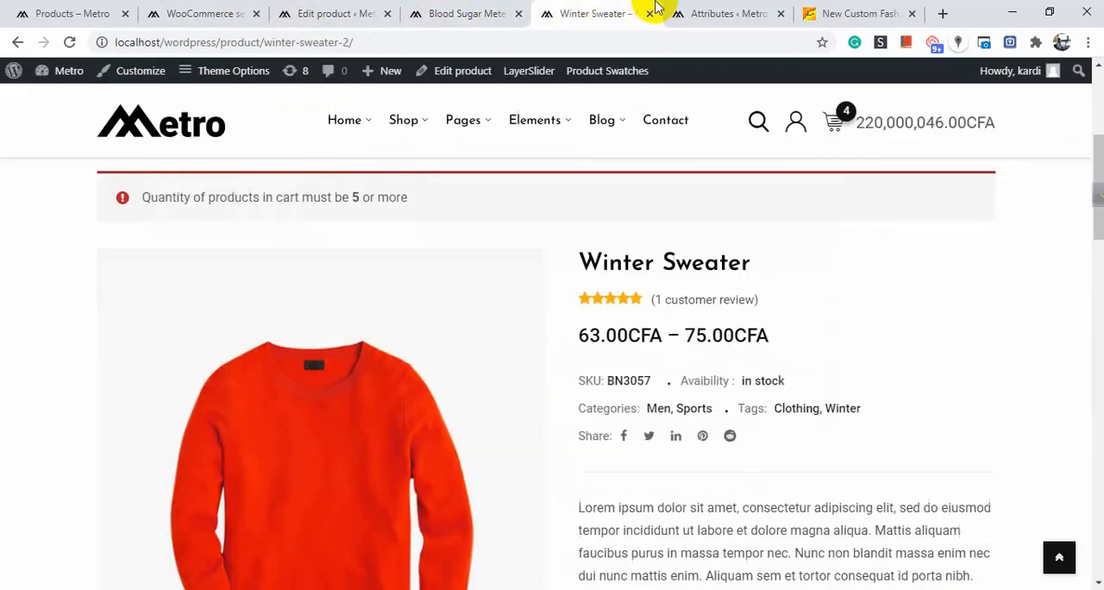
click(707, 11)
click(490, 10)
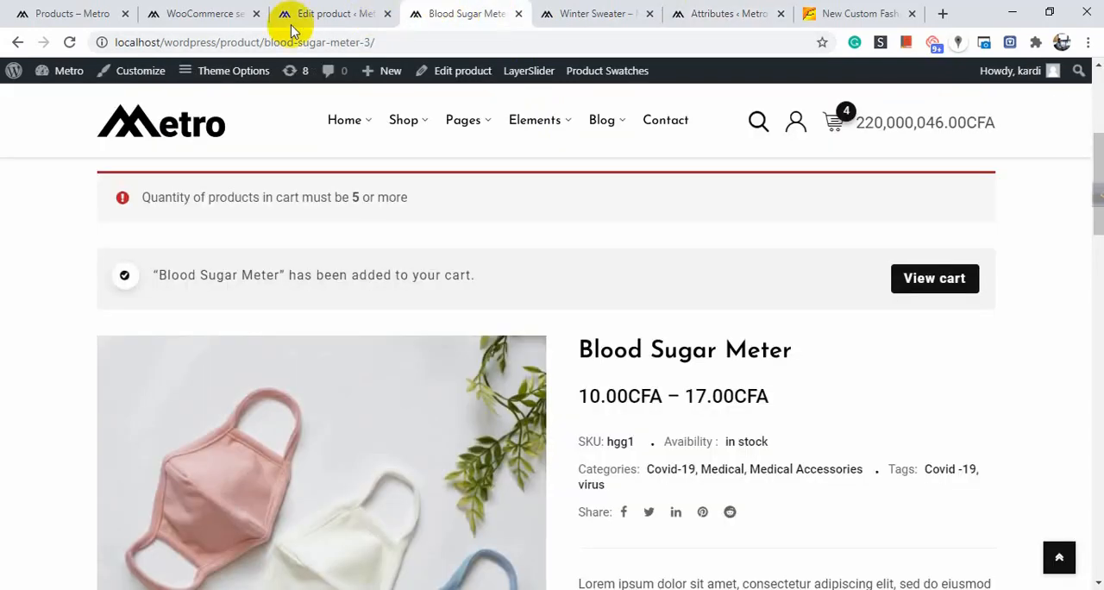
click(198, 13)
Look through the product listings on the store's shop page.
click(26, 13)
scroll(412, 292, down, 3)
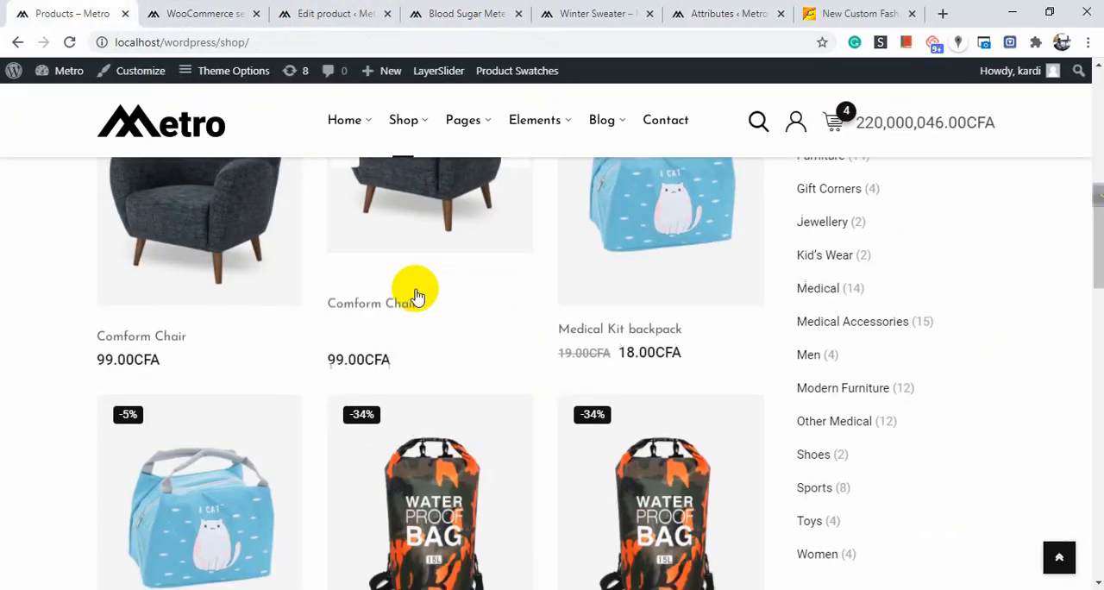
scroll(408, 257, up, 3)
scroll(408, 259, down, 3)
scroll(406, 258, up, 2)
scroll(406, 258, up, 2)
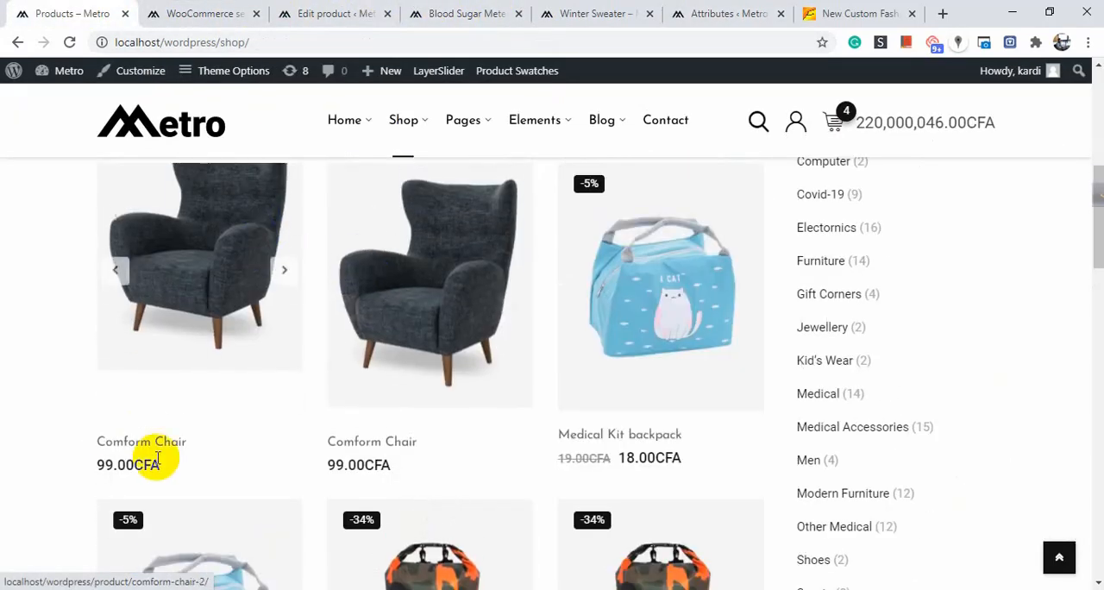
Return to the Archive / Shop swatches settings in the WooCommerce admin.
click(353, 13)
click(483, 9)
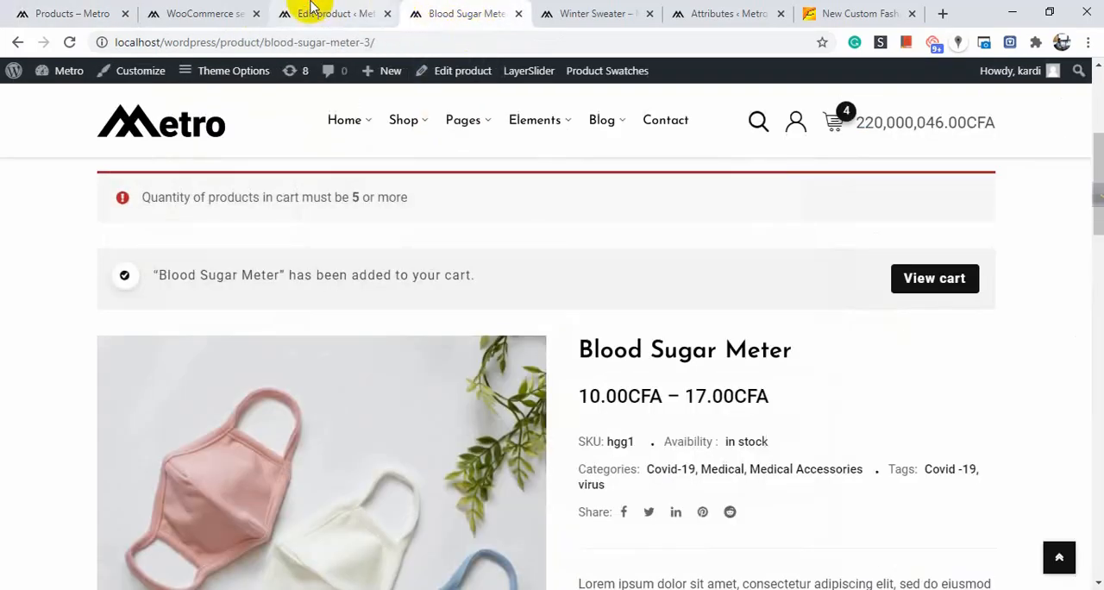
click(166, 11)
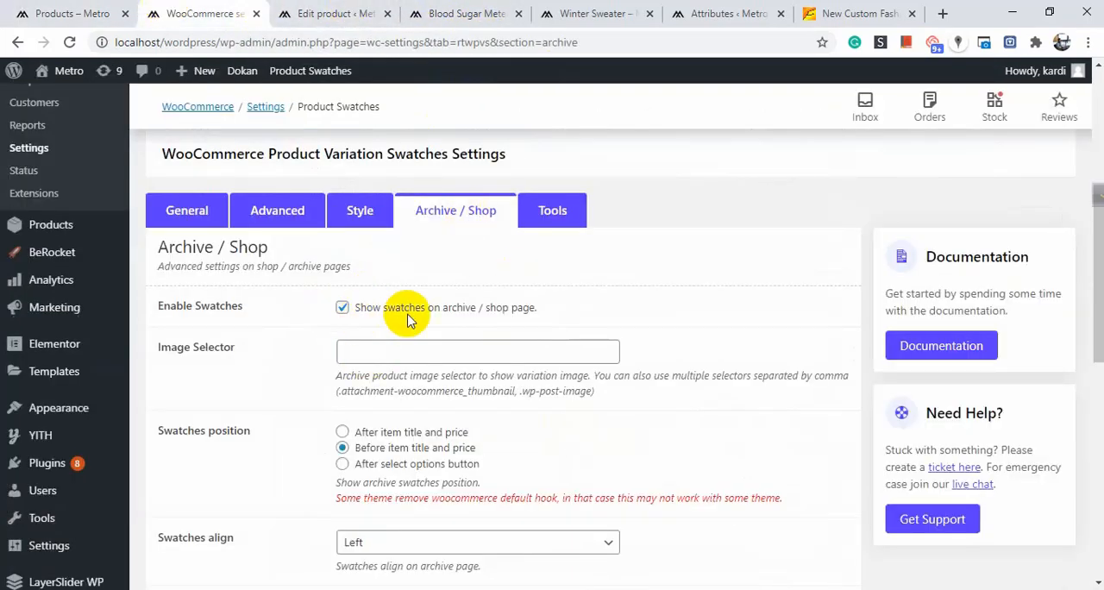
Set the archive Image Selector to ".attachment-woocommerce_thumbnail, .wp-post-image".
scroll(380, 319, down, 1)
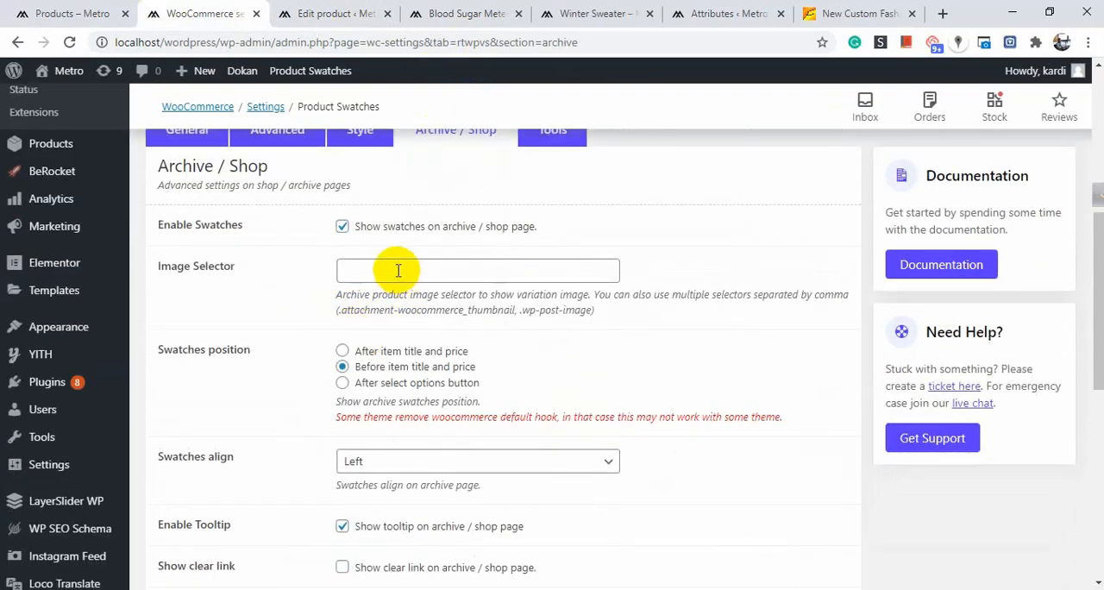
click(399, 271)
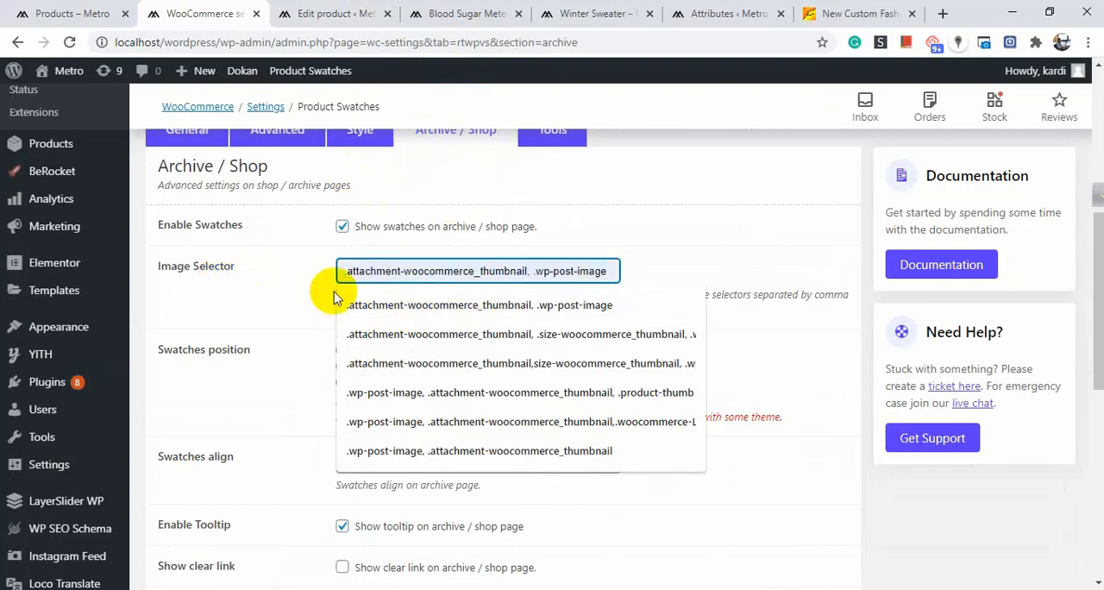
click(431, 304)
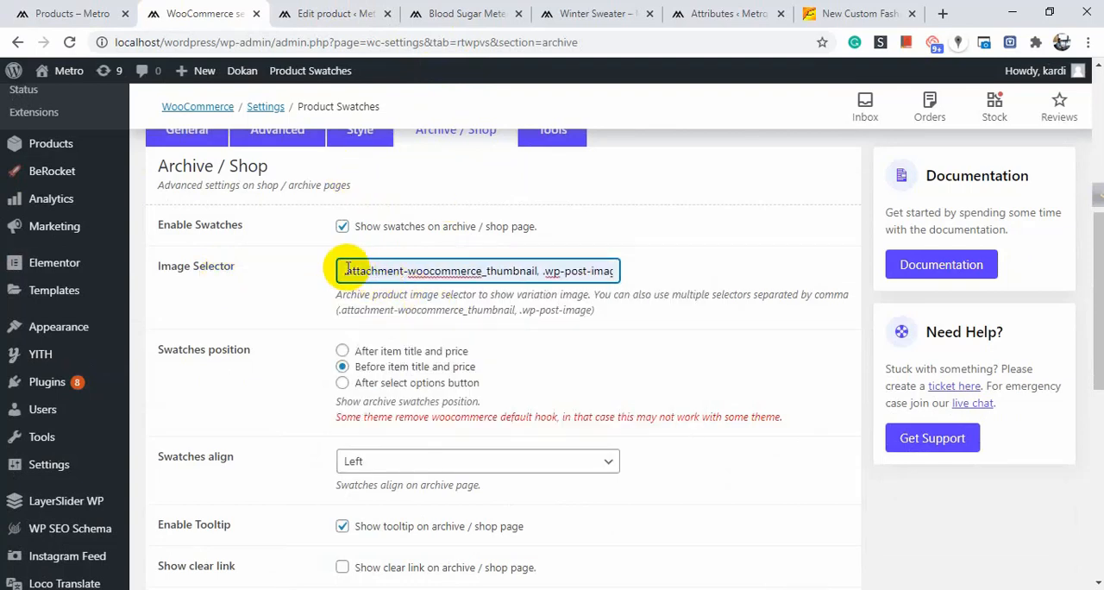
drag(345, 270, 626, 276)
click(662, 278)
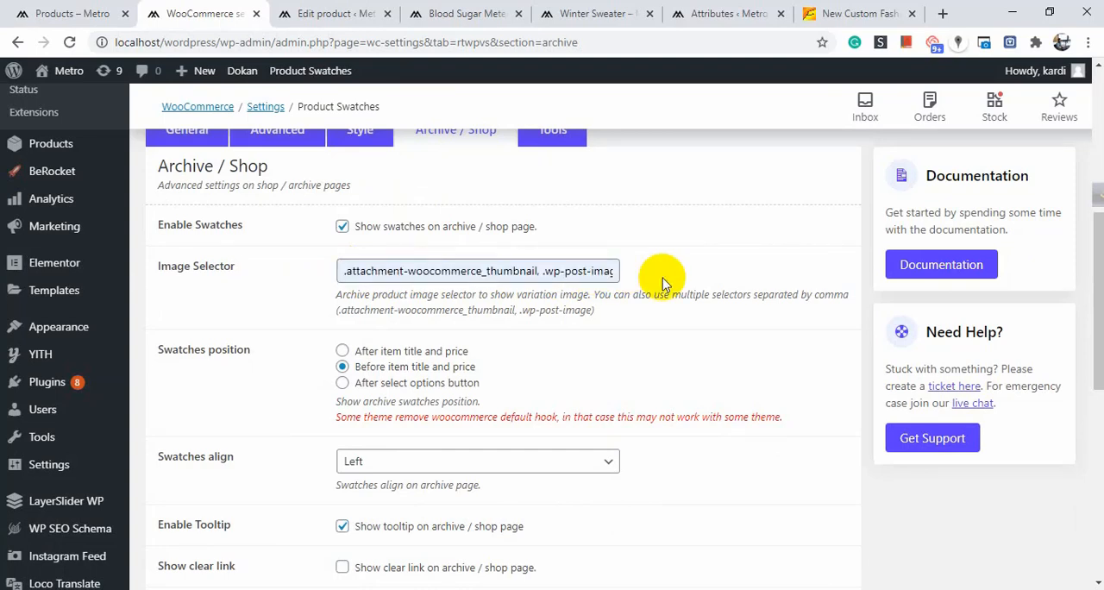
drag(488, 276, 836, 317)
click(617, 303)
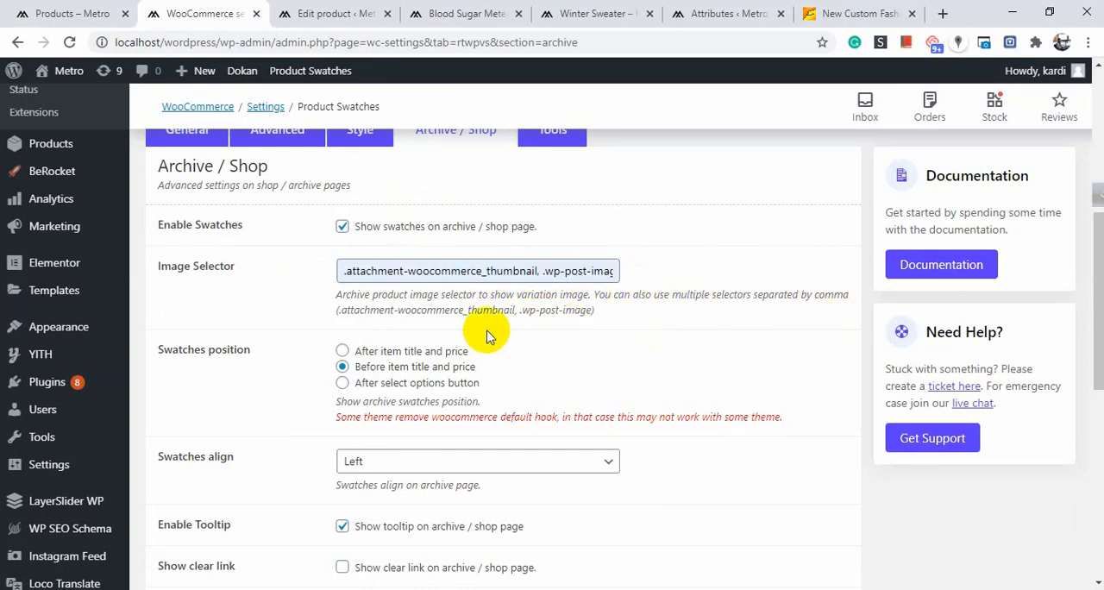
Inspect the Comform Chair image on the shop page for its CSS classes, and return to the Archive / Shop swatches settings.
click(345, 12)
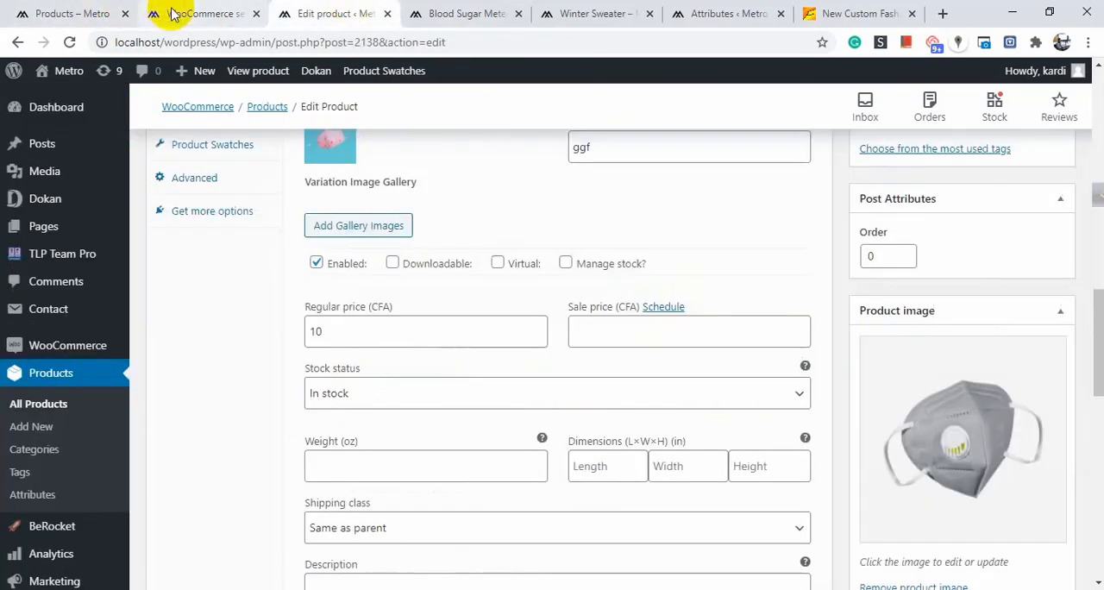
click(207, 13)
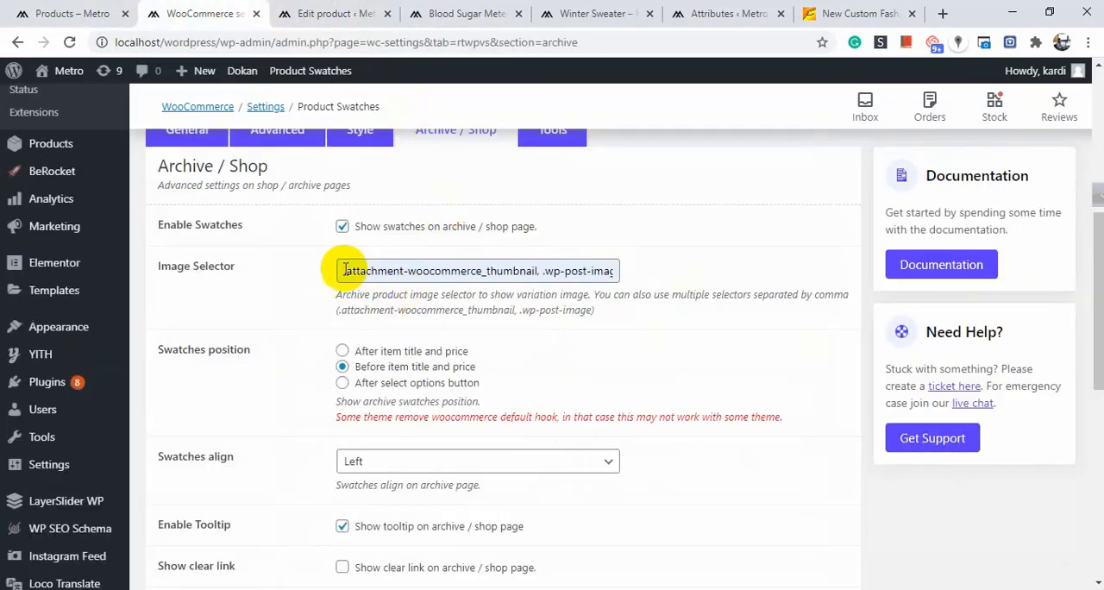
drag(342, 274, 593, 272)
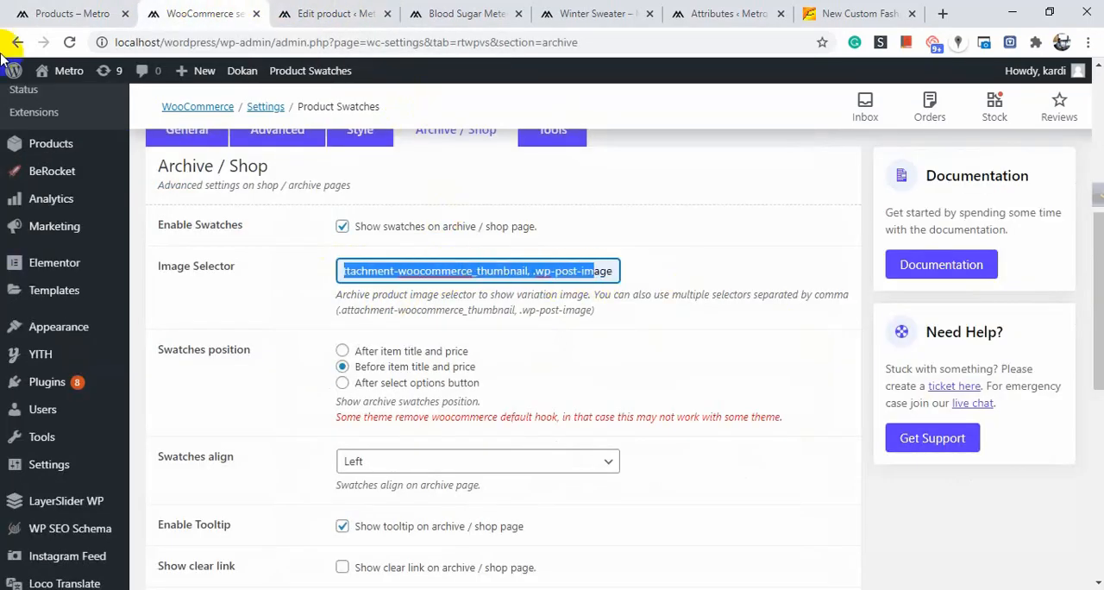
click(39, 11)
right_click(263, 242)
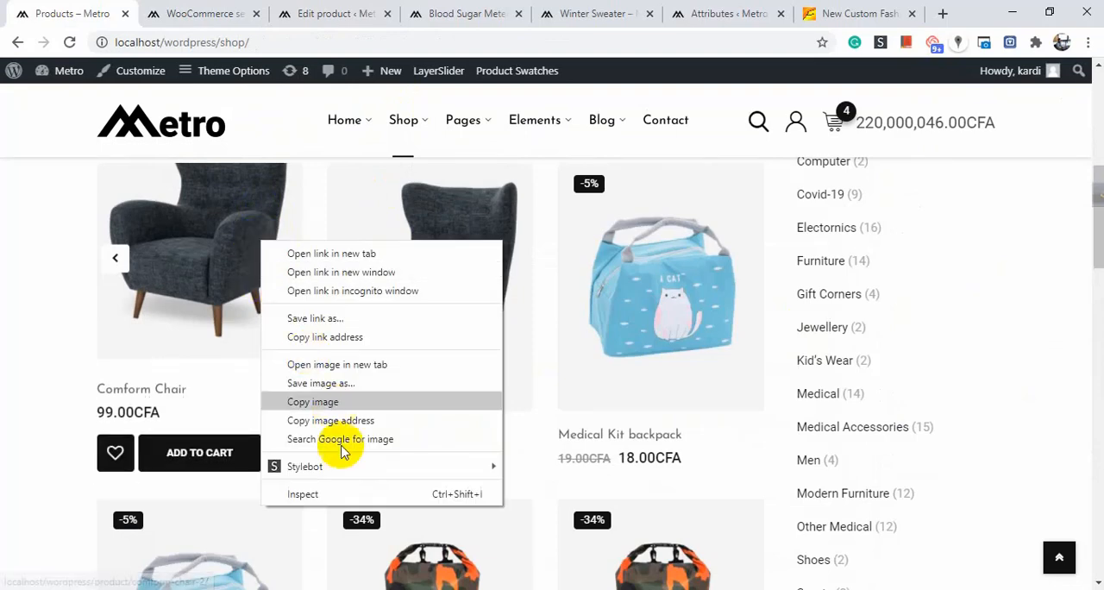
click(339, 501)
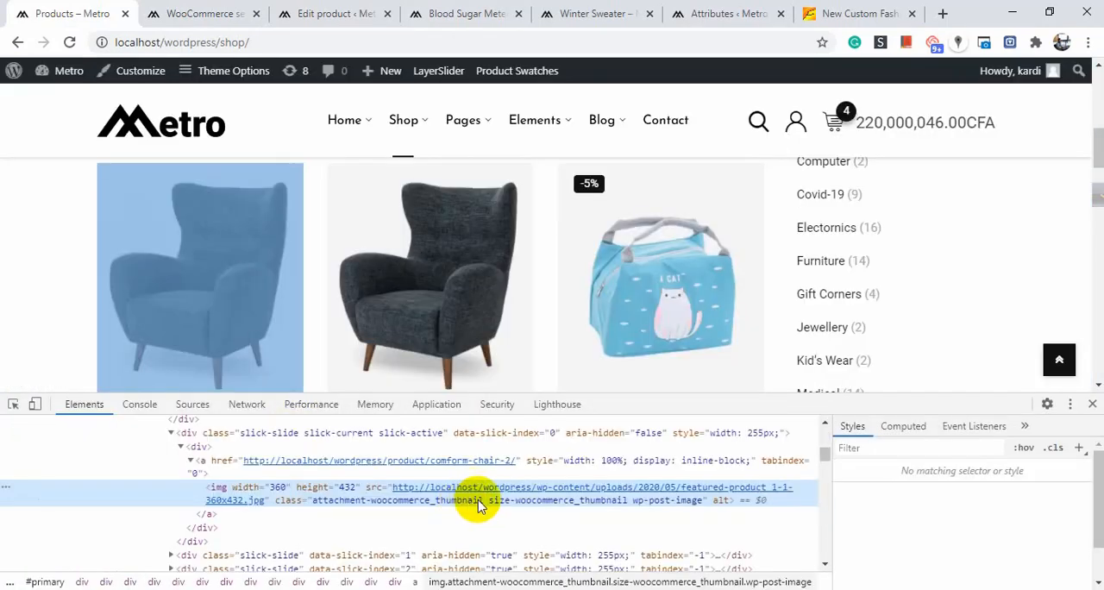
click(1092, 407)
click(264, 11)
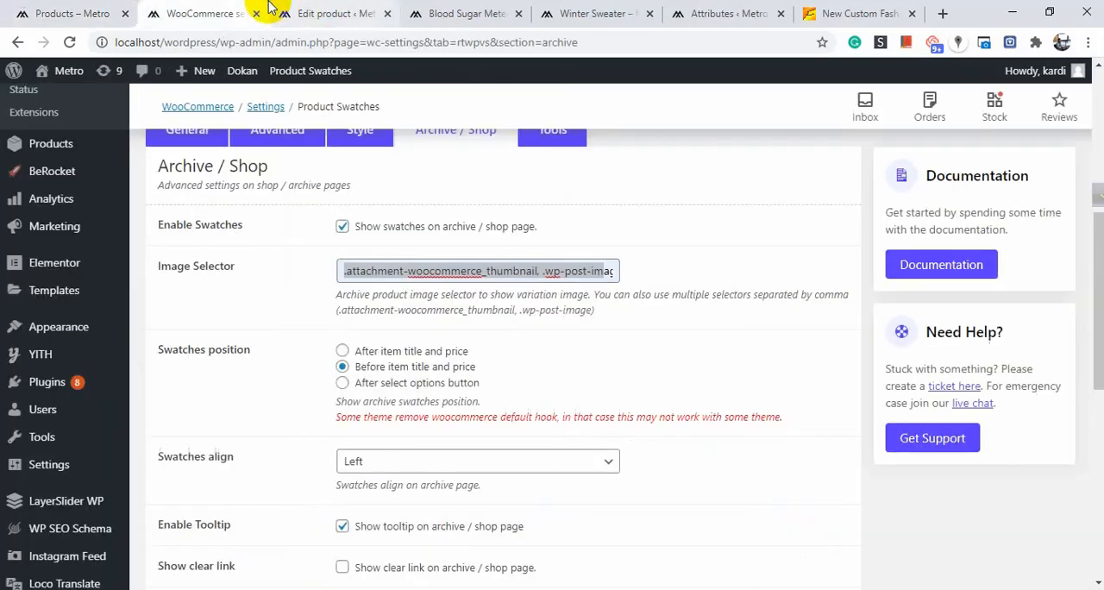
Examine the remaining Archive / Shop options, from swatches position and item size down to the Special Attribute section.
click(352, 313)
scroll(414, 345, down, 1)
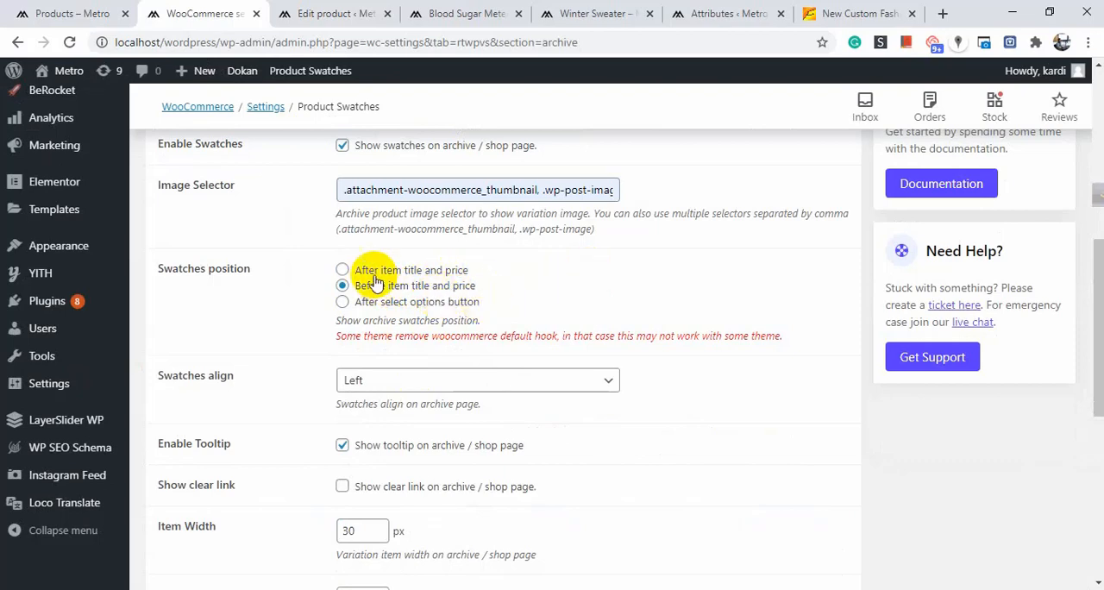
scroll(413, 327, down, 3)
scroll(392, 272, down, 3)
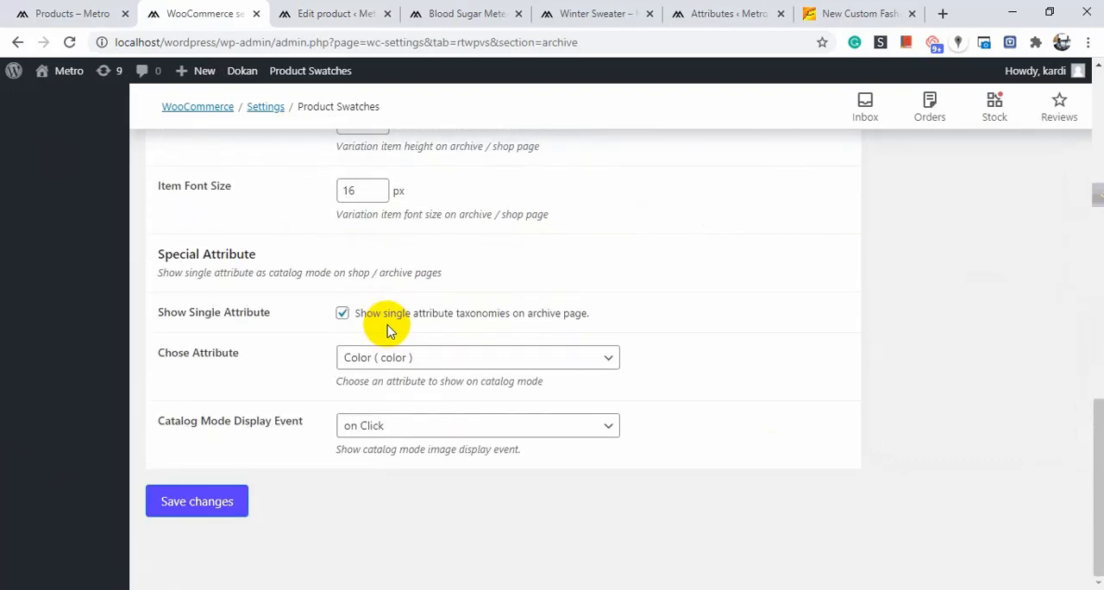
scroll(394, 313, up, 8)
scroll(336, 405, down, 1)
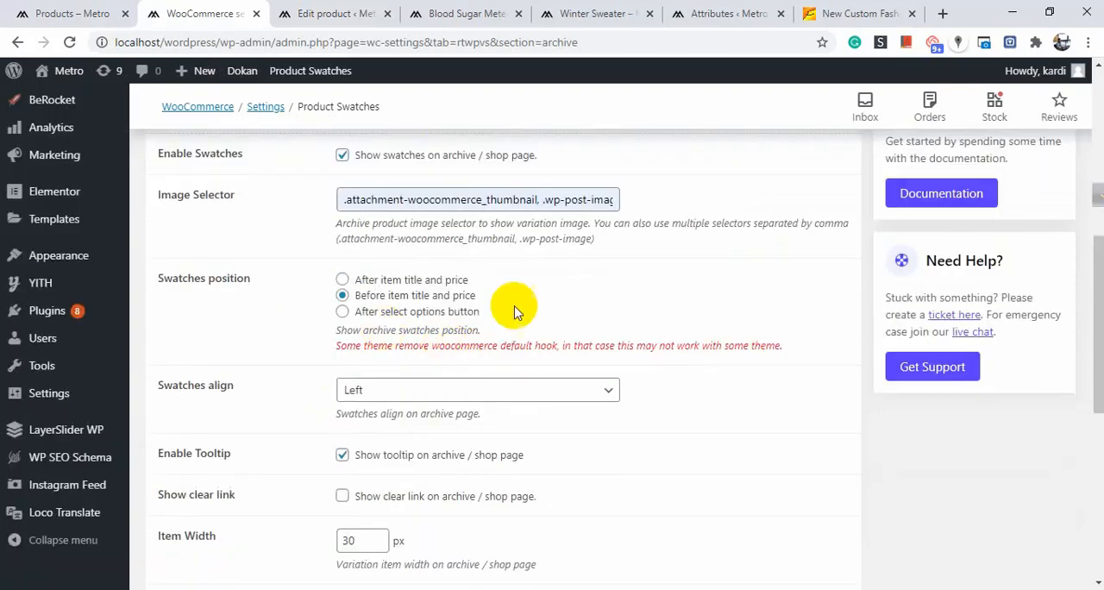
scroll(512, 302, down, 4)
scroll(434, 307, up, 5)
scroll(433, 249, down, 5)
scroll(433, 316, down, 1)
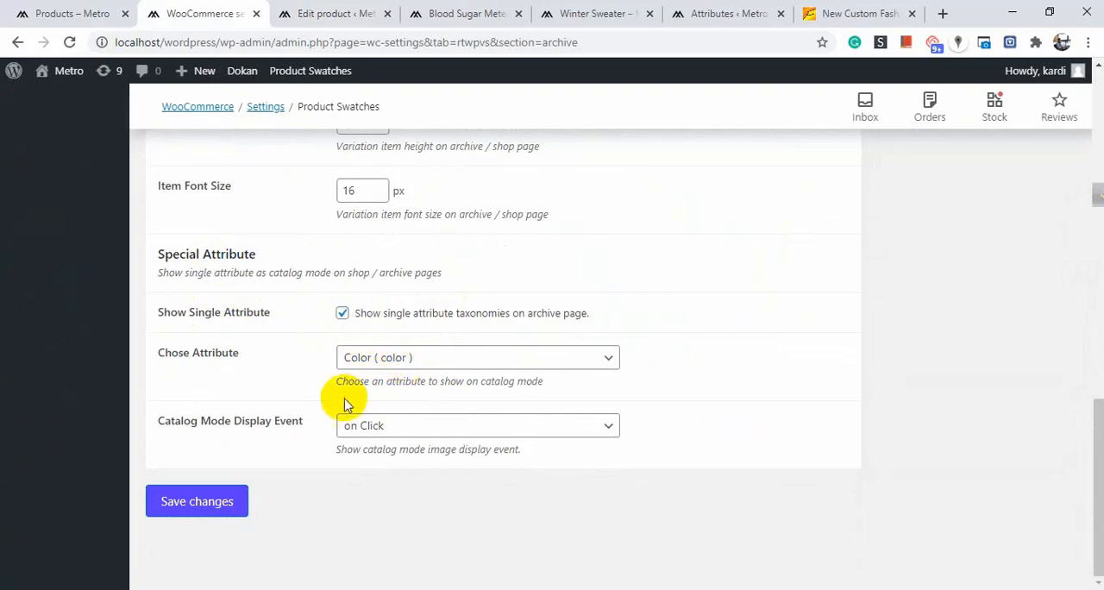
Review the Catalog Mode Display Event choices and keep on Click.
click(415, 425)
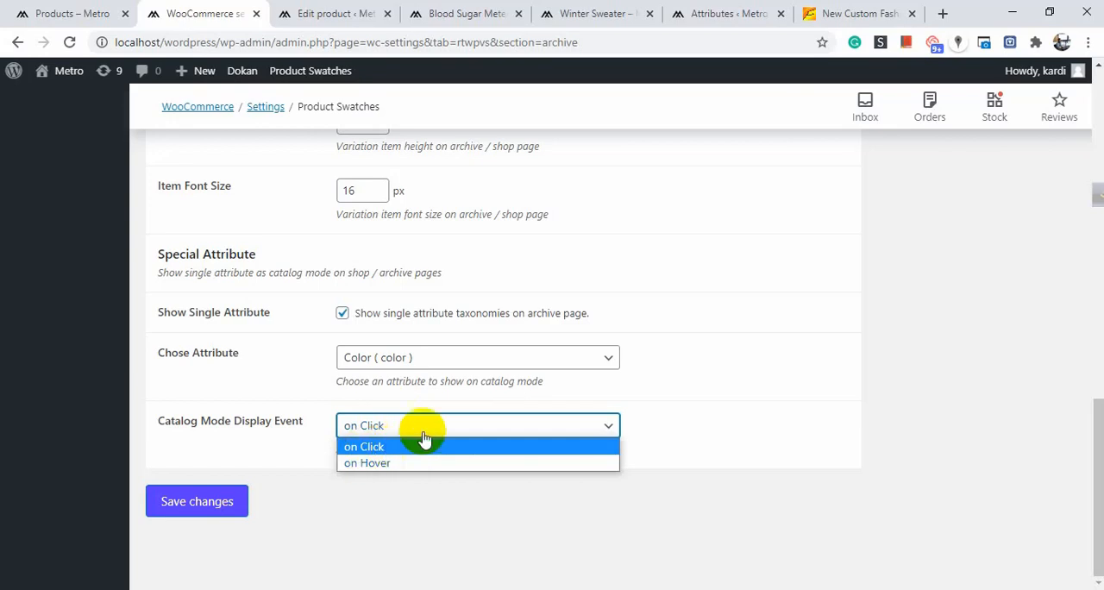
click(374, 447)
click(394, 423)
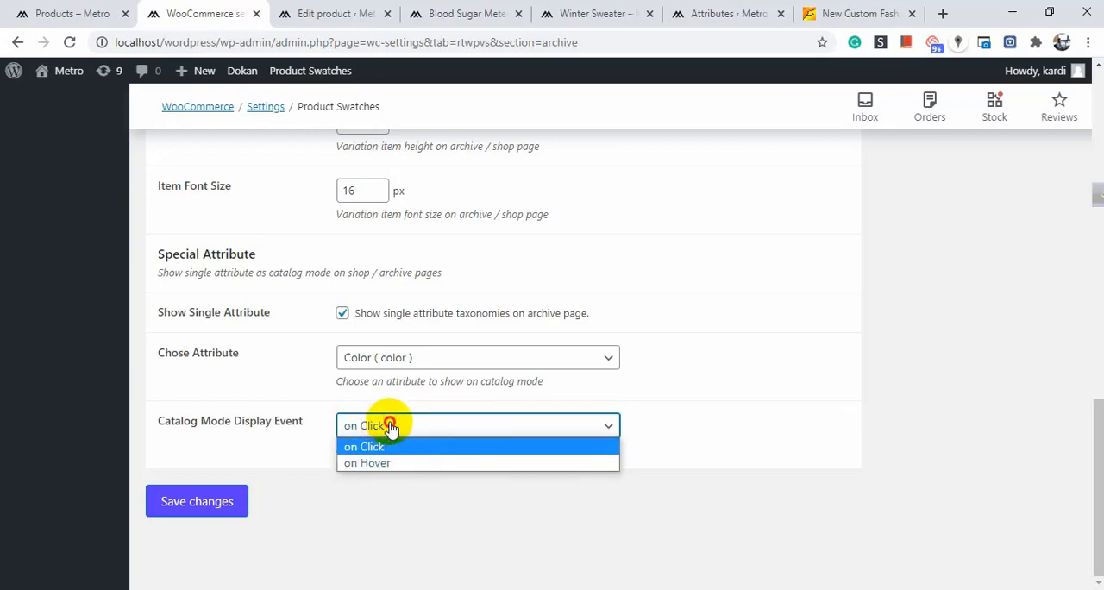
click(392, 425)
View the Color and Size swatches on the Blood Sugar Meter product page, and return to the Archive / Shop swatches settings.
click(390, 7)
click(473, 14)
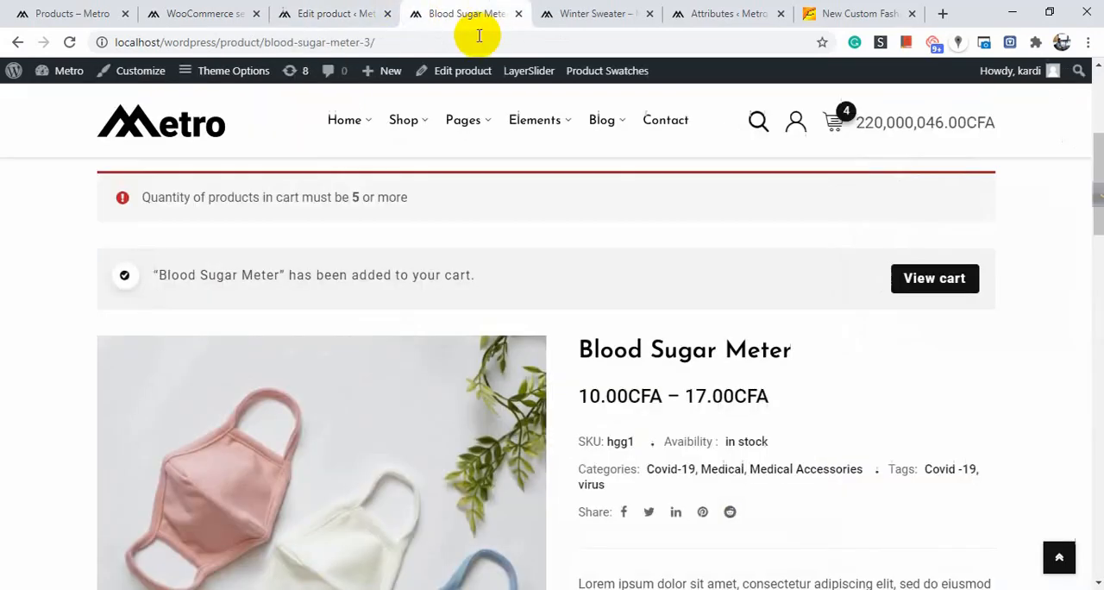
scroll(690, 363, down, 5)
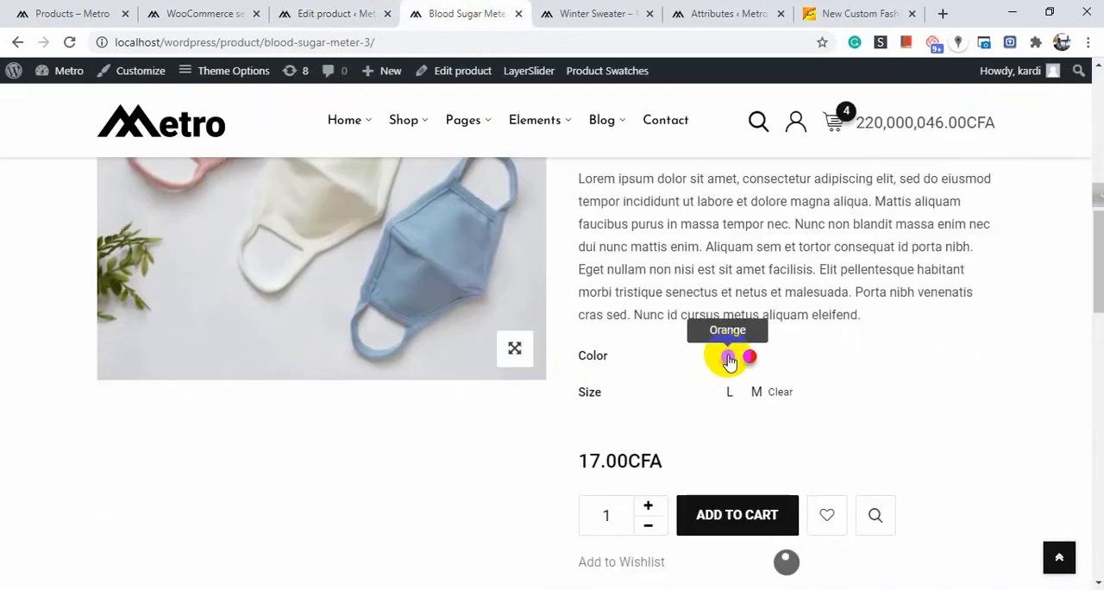
click(308, 14)
click(205, 9)
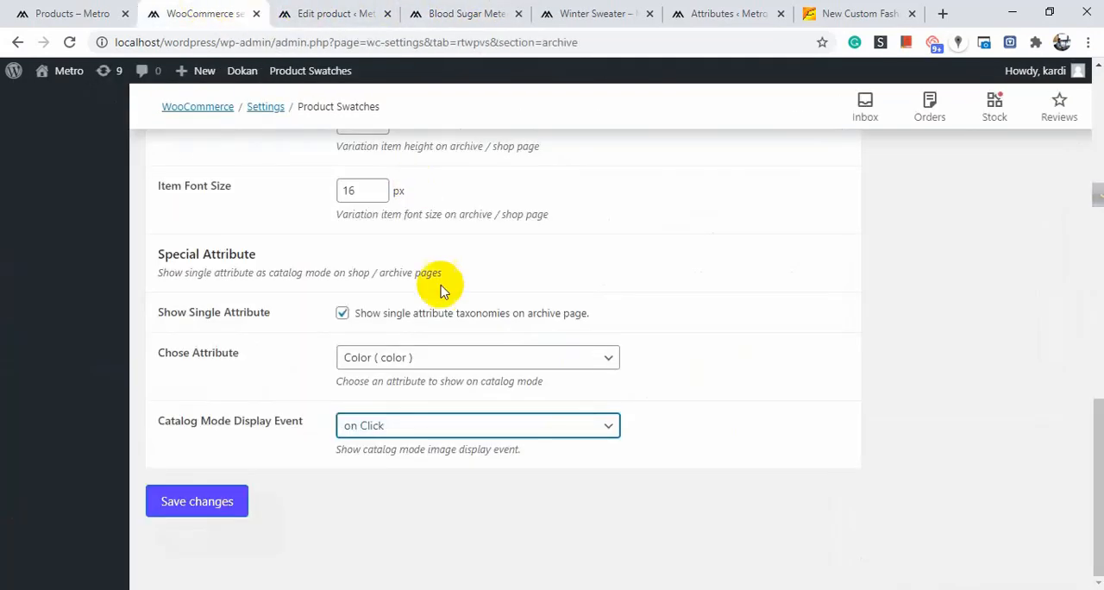
Open the Tools swatches settings and examine the Load Scripts and Enable to delete all data options.
scroll(477, 340, up, 2)
scroll(483, 332, up, 5)
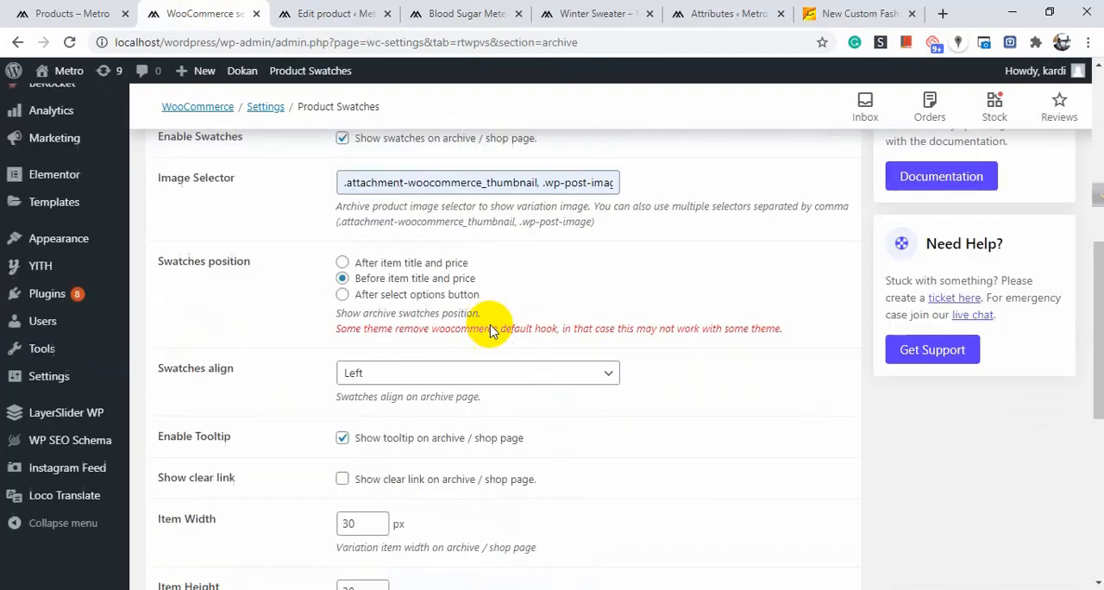
scroll(371, 423, down, 6)
scroll(419, 395, up, 8)
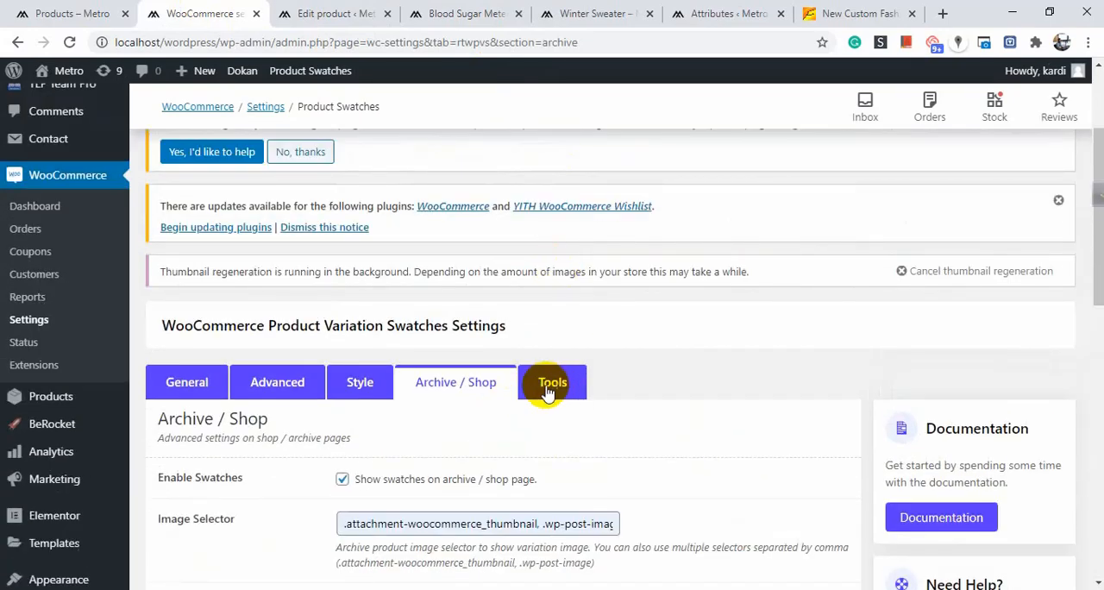
click(559, 395)
scroll(584, 360, down, 3)
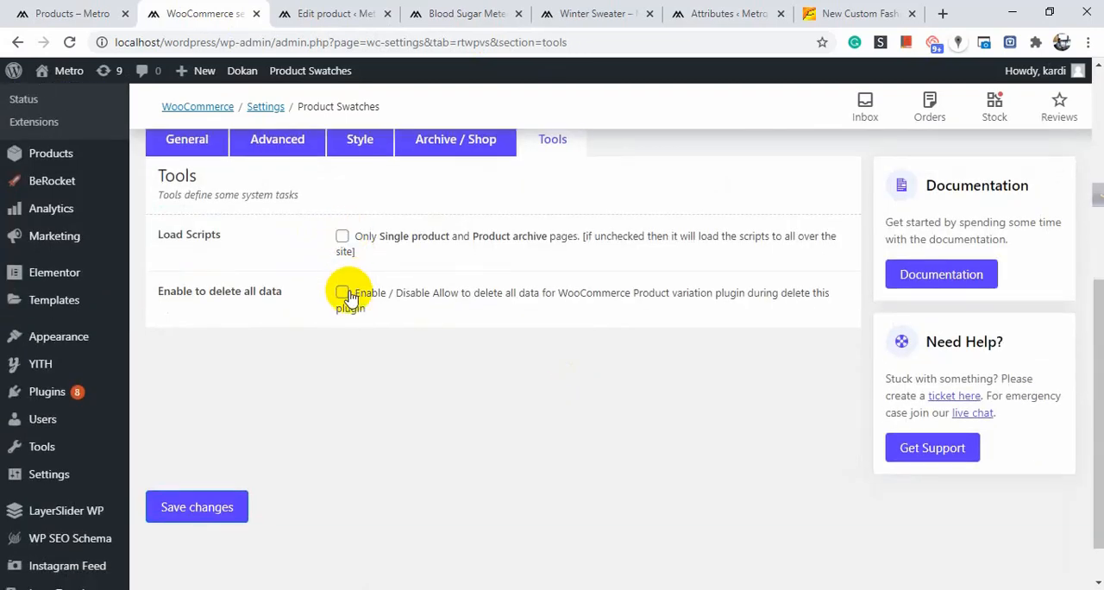
scroll(500, 250, up, 4)
scroll(457, 254, up, 1)
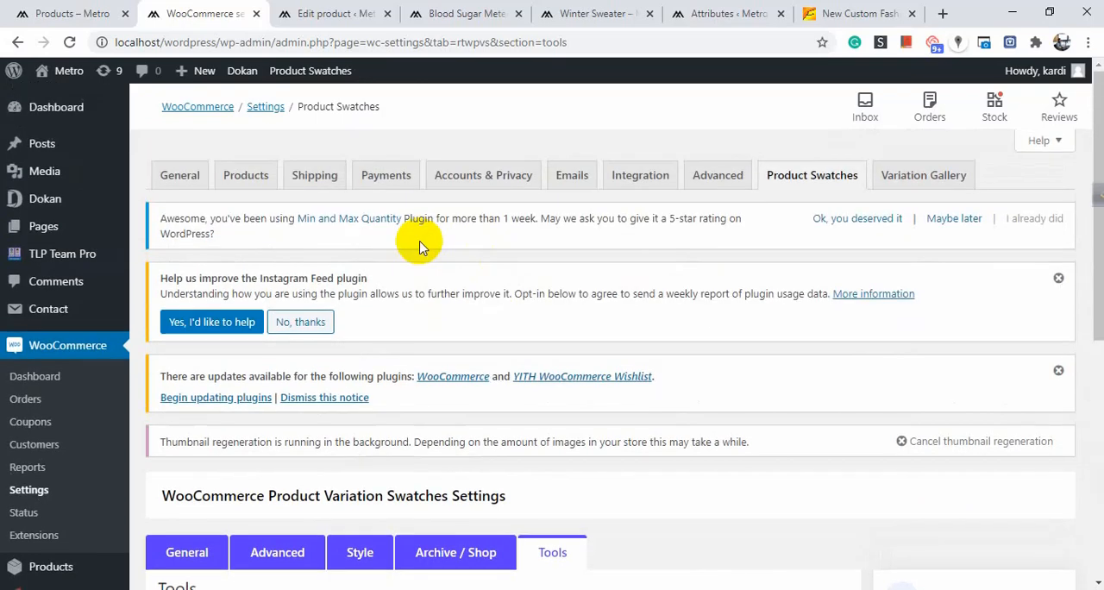
scroll(413, 285, down, 2)
scroll(104, 311, down, 1)
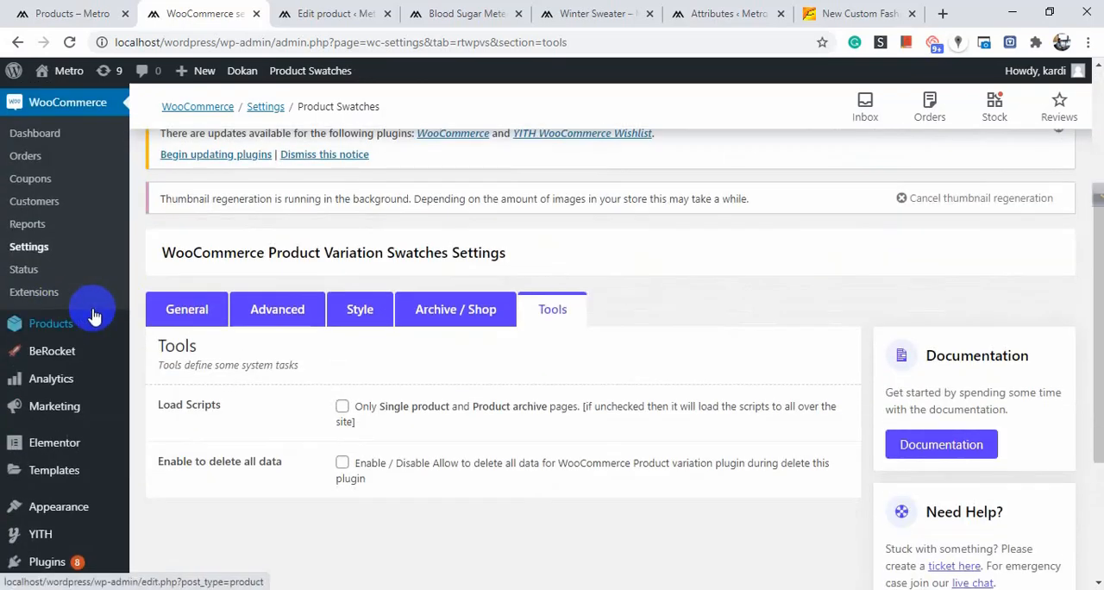
Open the product Attributes page and go to its form for adding a new attribute.
mouse_move(93, 326)
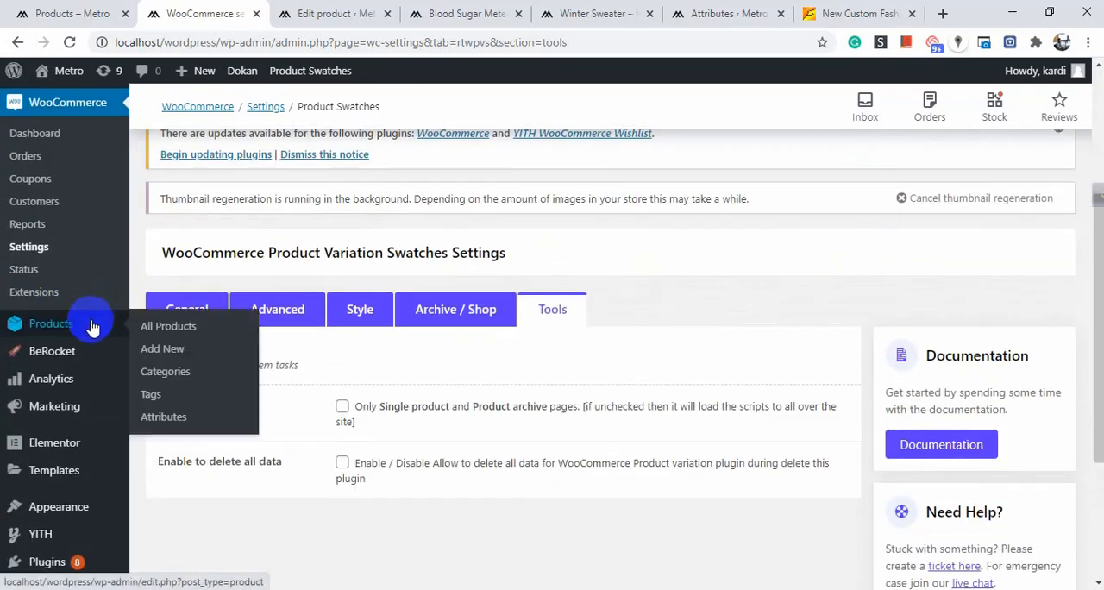
click(164, 414)
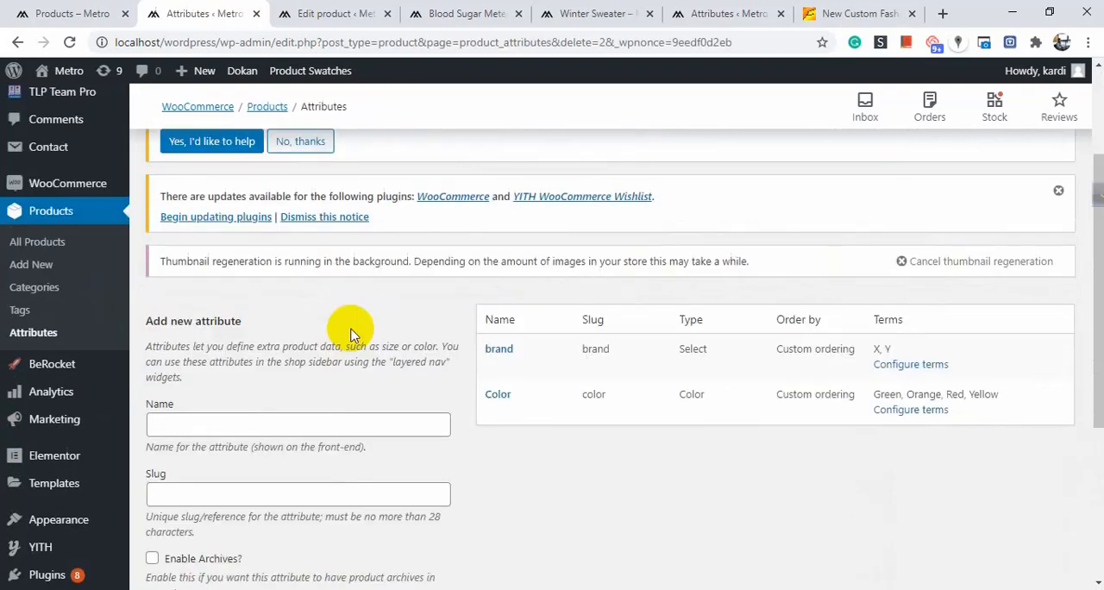
scroll(250, 362, down, 3)
Name the new product attribute "size".
click(239, 263)
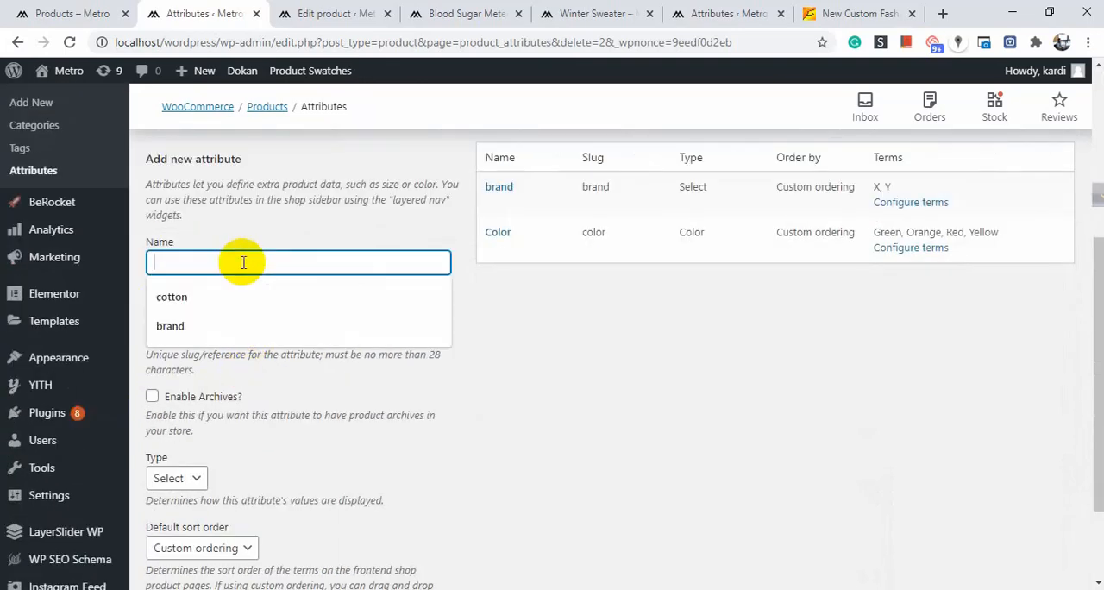
scroll(517, 341, up, 1)
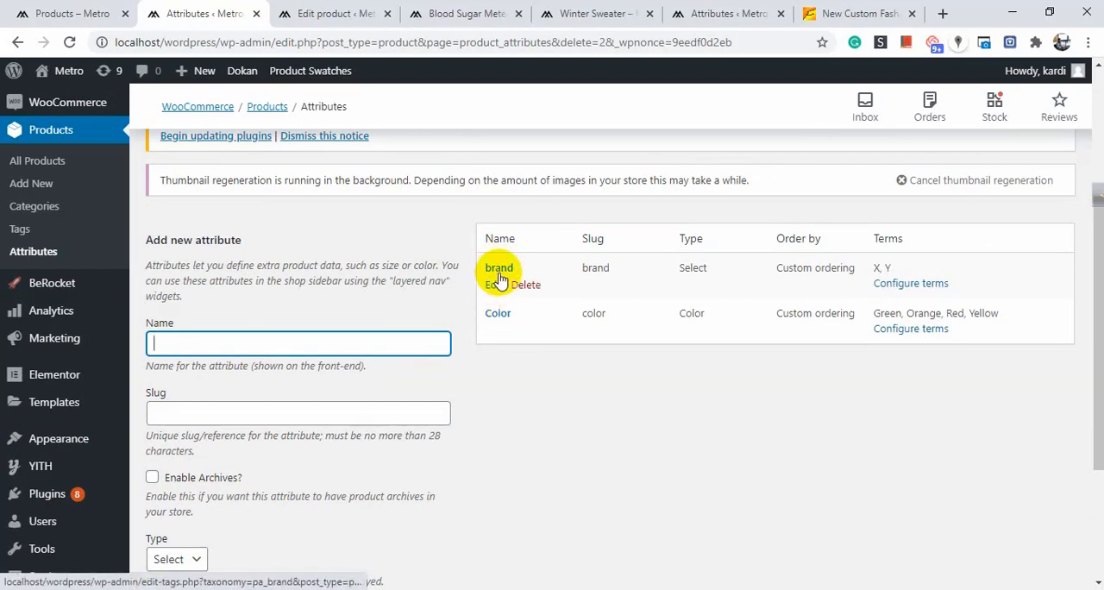
click(212, 346)
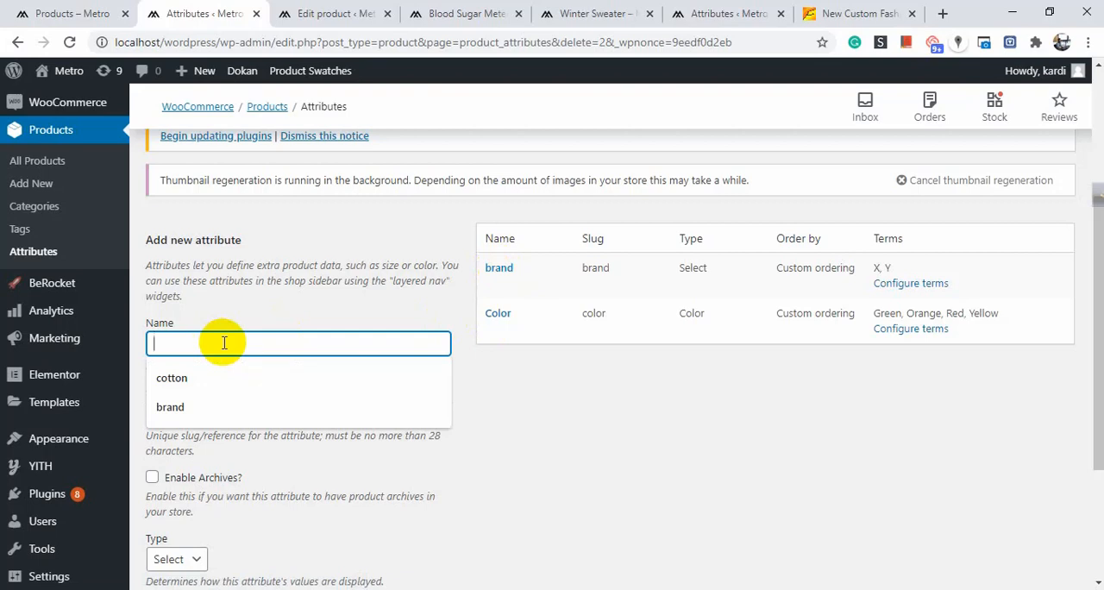
text(size)
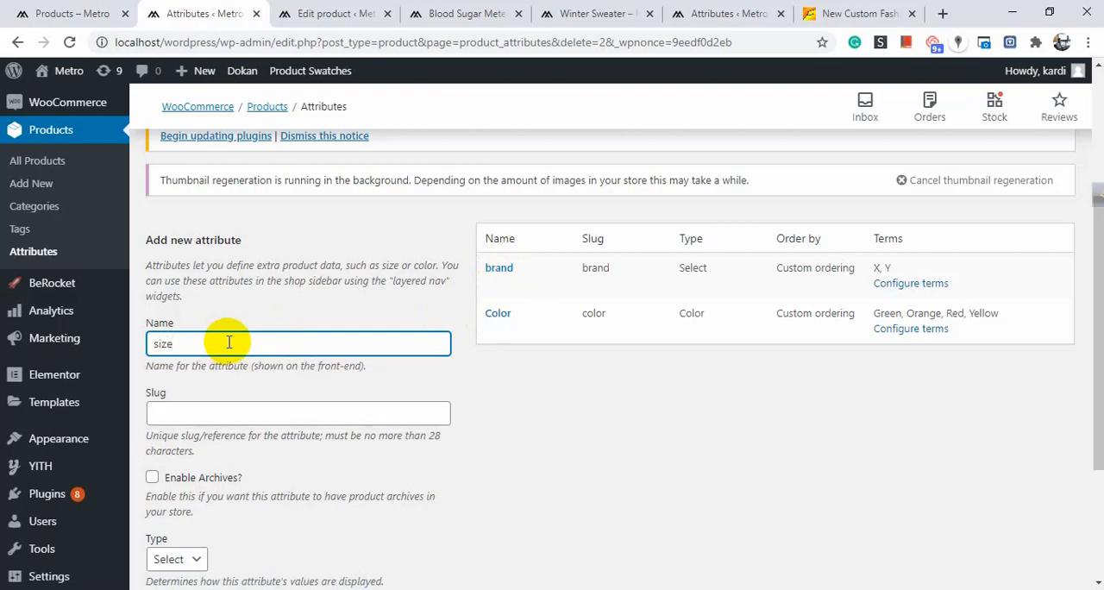
Look through the available Type choices for the size attribute without changing the selection.
scroll(228, 343, down, 4)
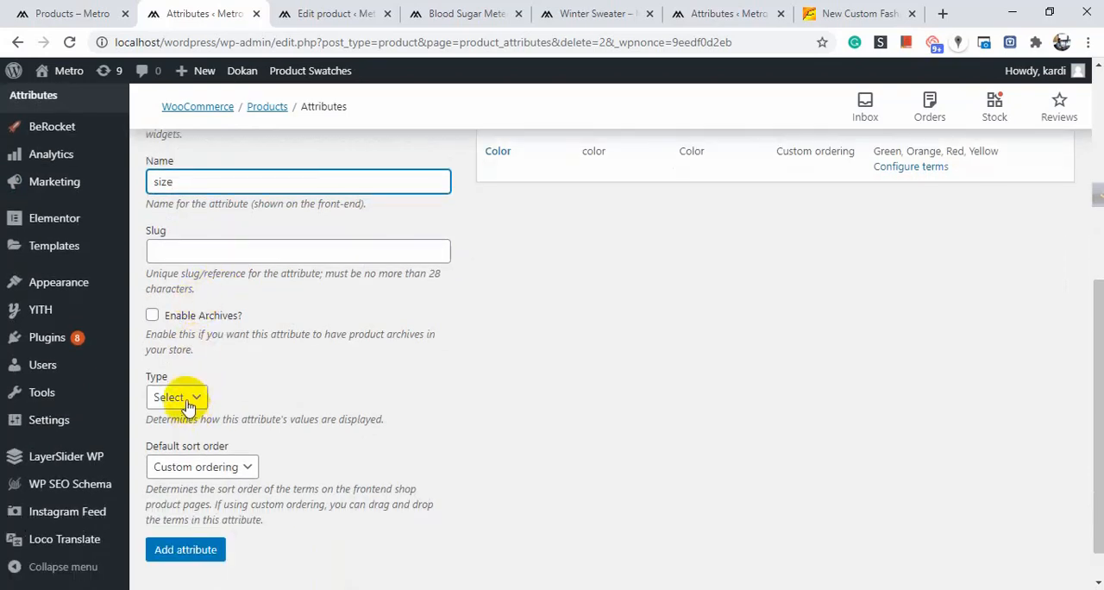
click(175, 398)
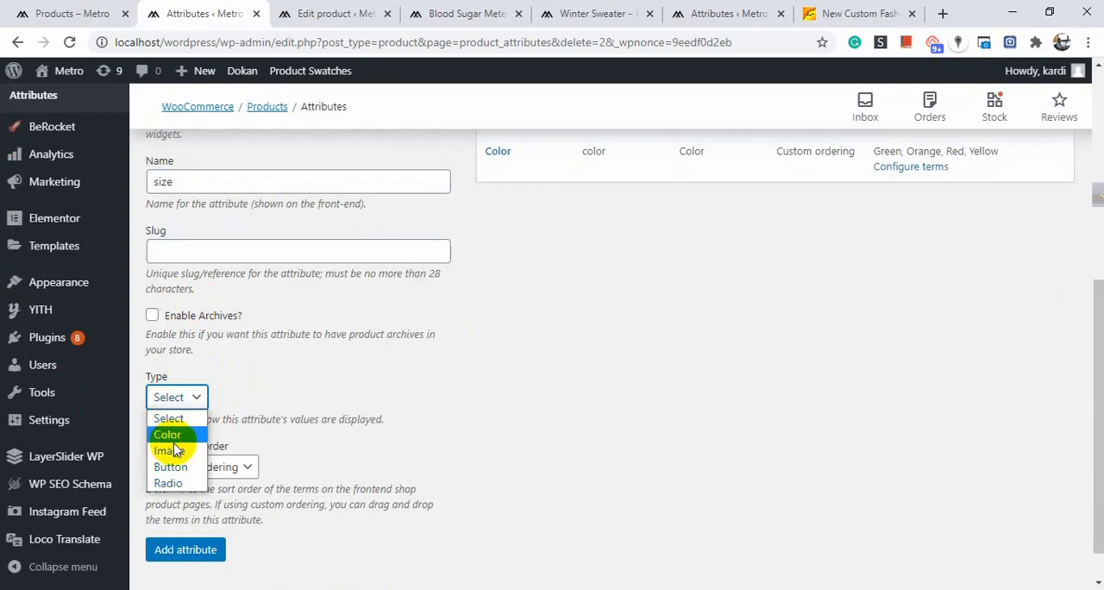
click(274, 389)
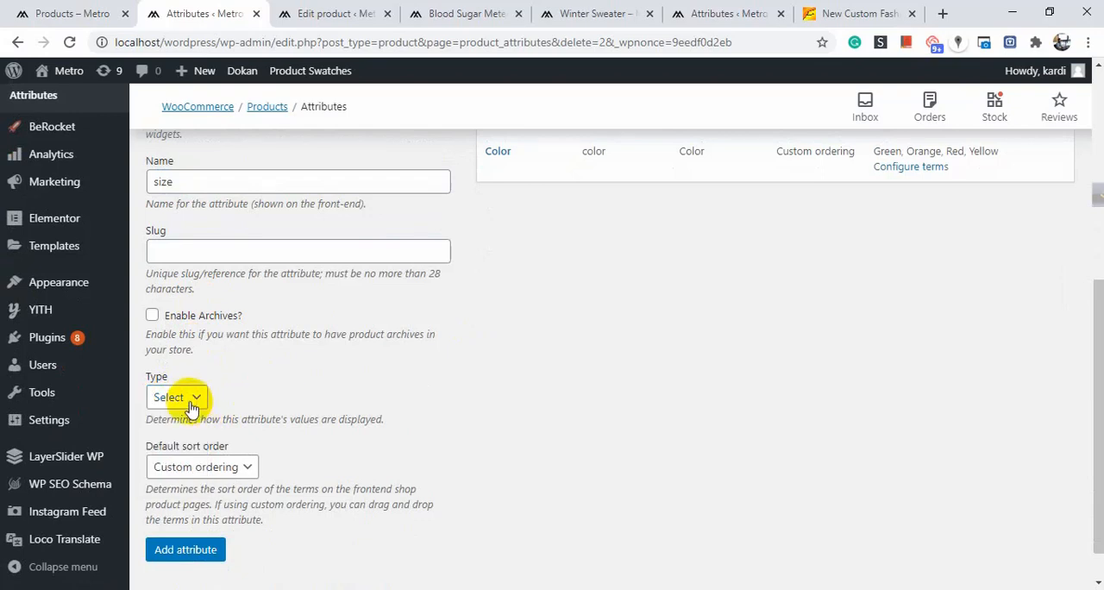
click(185, 400)
click(317, 397)
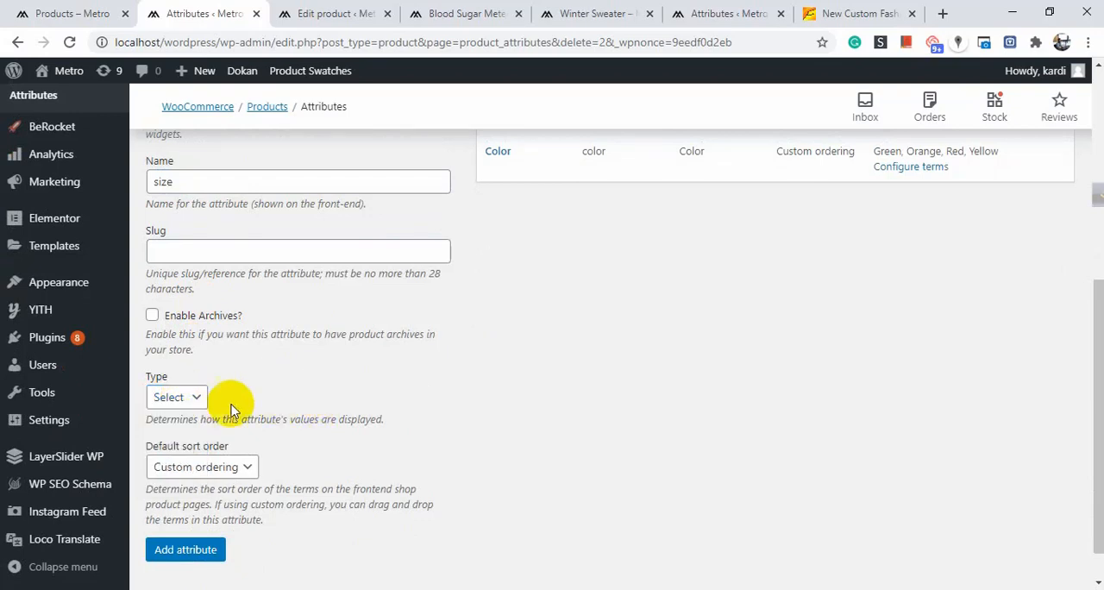
Keep Select as the size attribute's type and add the attribute with custom ordering.
click(198, 401)
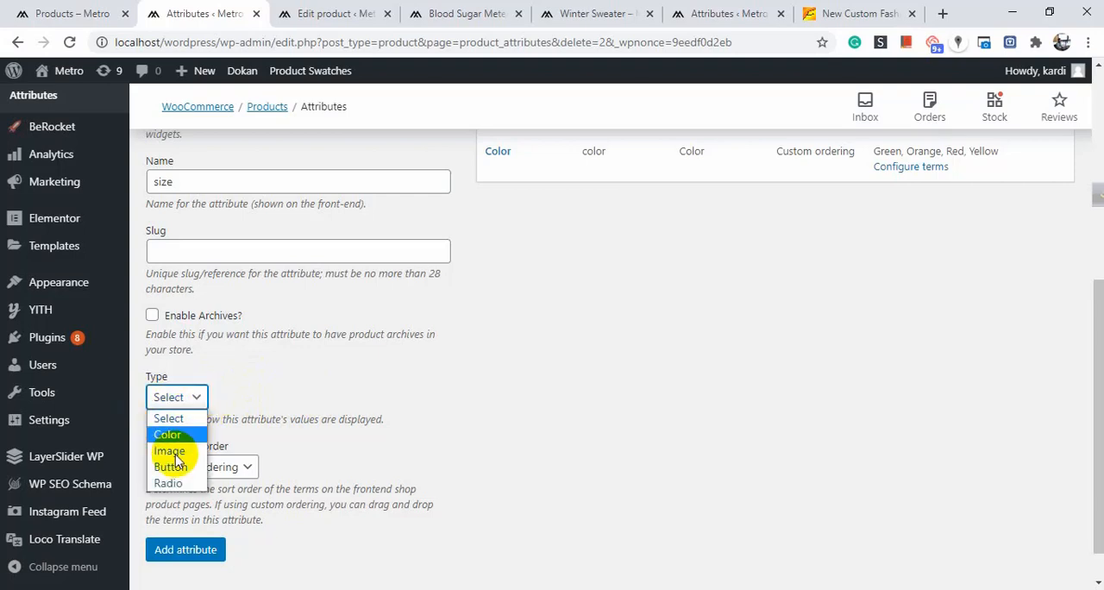
click(232, 390)
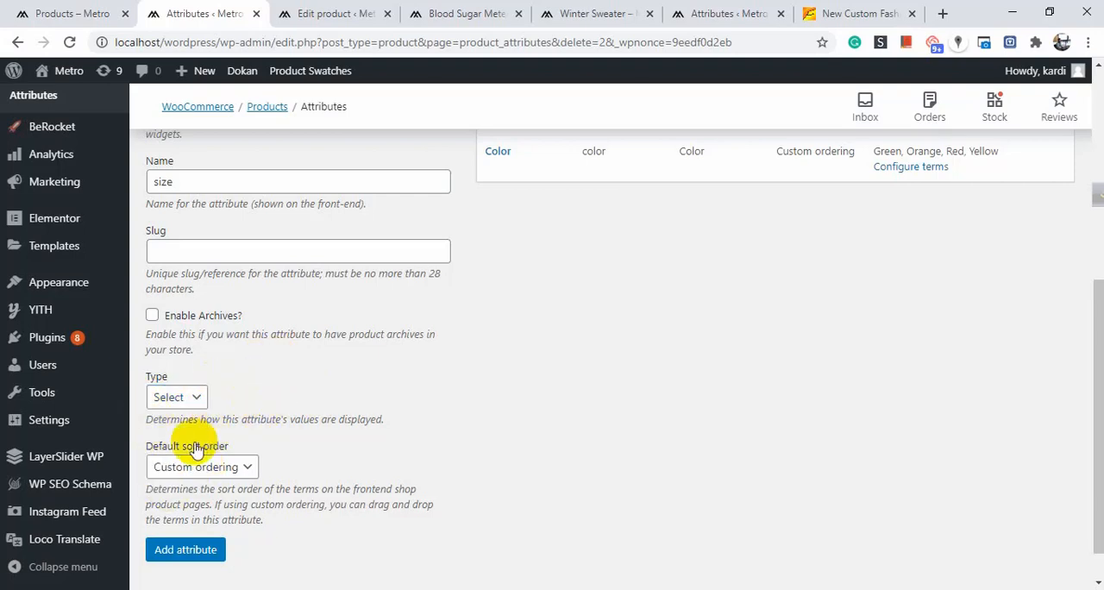
click(211, 549)
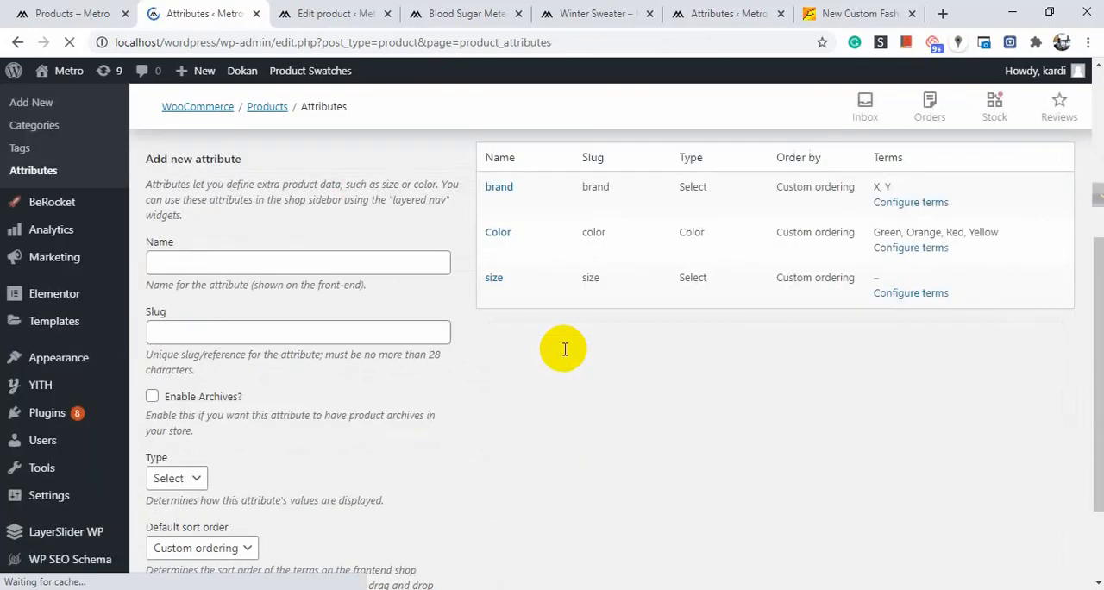
Open the term configuration of the size attribute and add a new size term named "L".
mouse_move(502, 368)
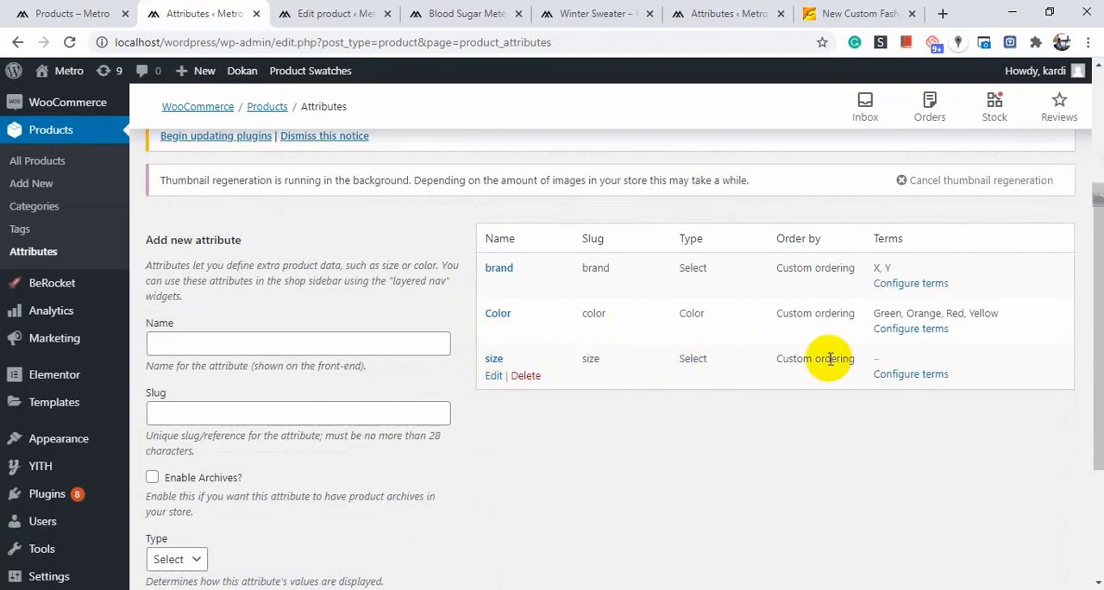
click(908, 376)
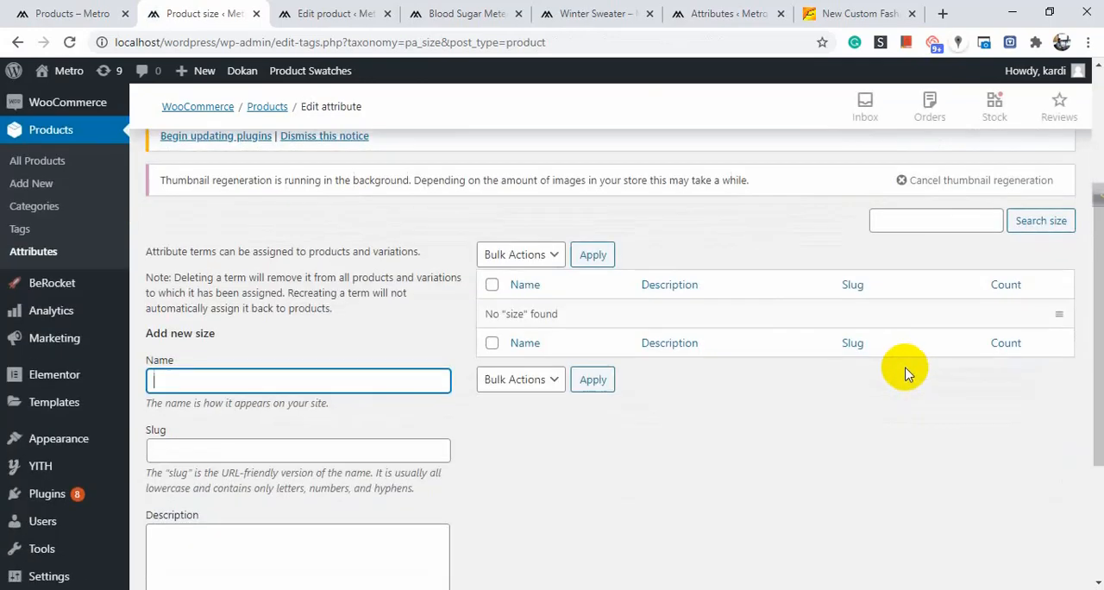
scroll(747, 333, down, 3)
scroll(431, 258, up, 2)
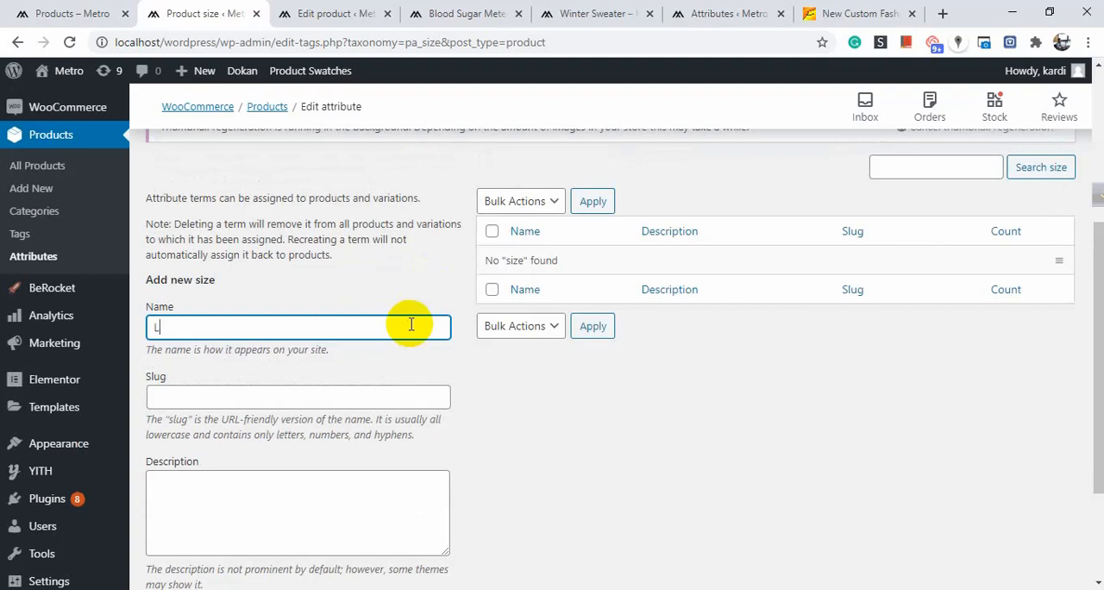
scroll(414, 325, down, 2)
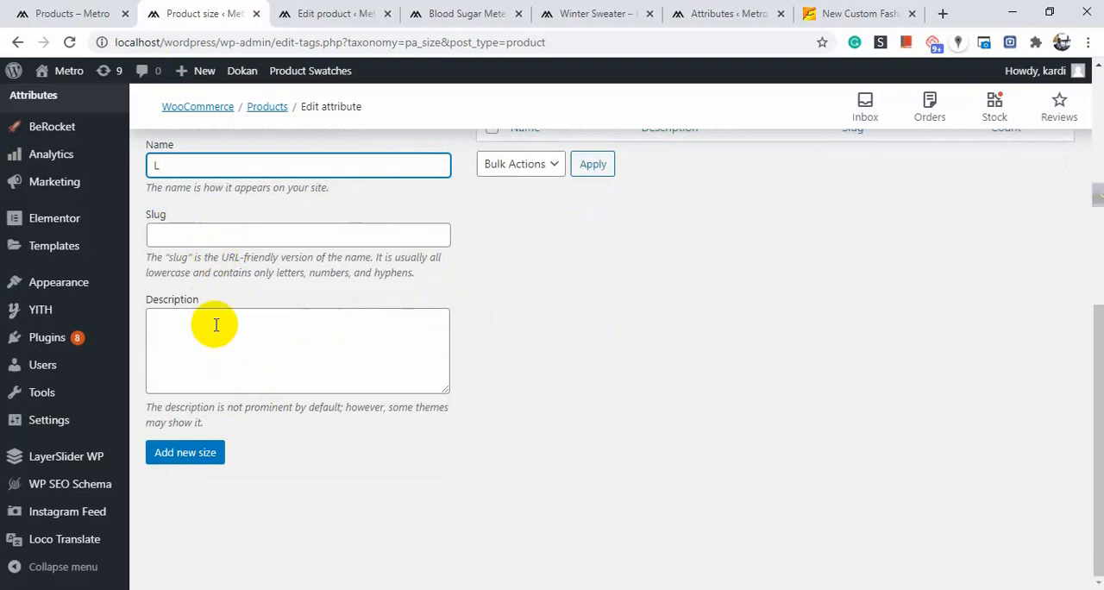
click(197, 465)
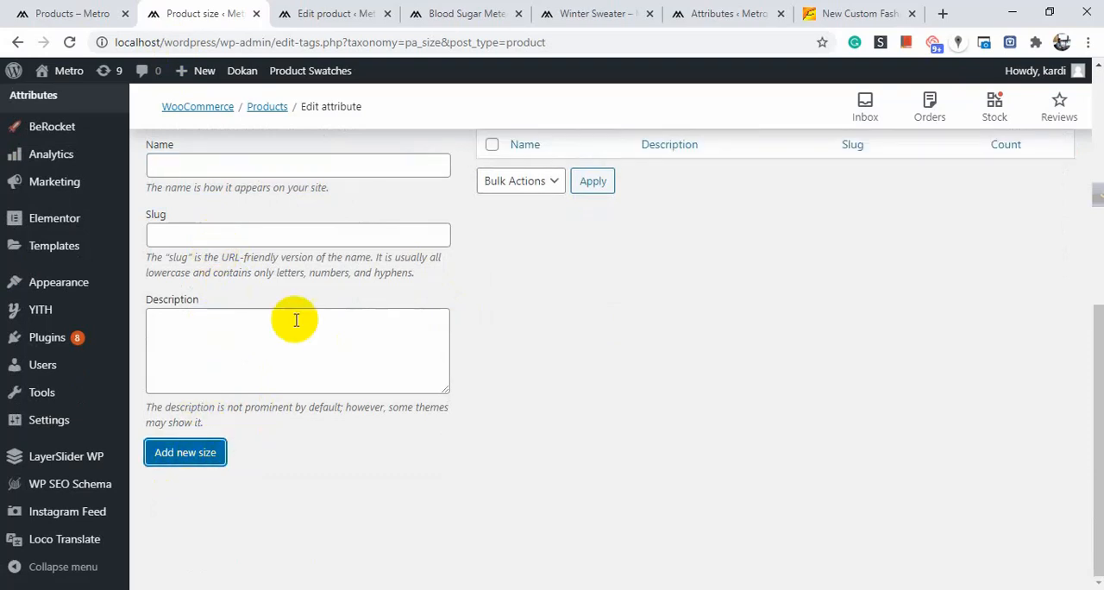
Add a second size term named "M".
scroll(259, 293, up, 1)
click(190, 247)
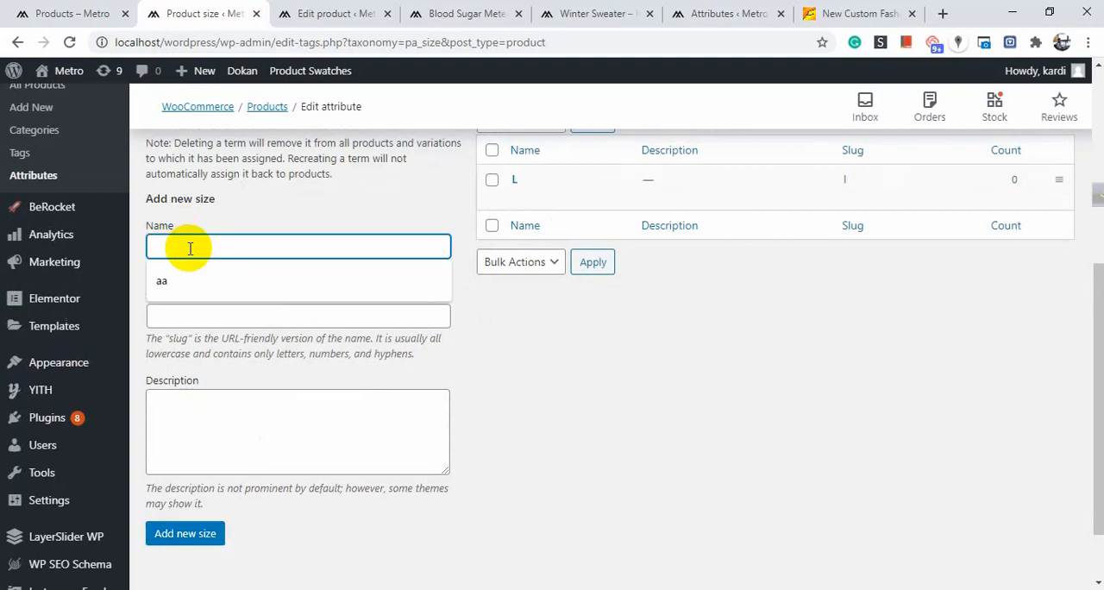
text(M)
scroll(259, 310, down, 1)
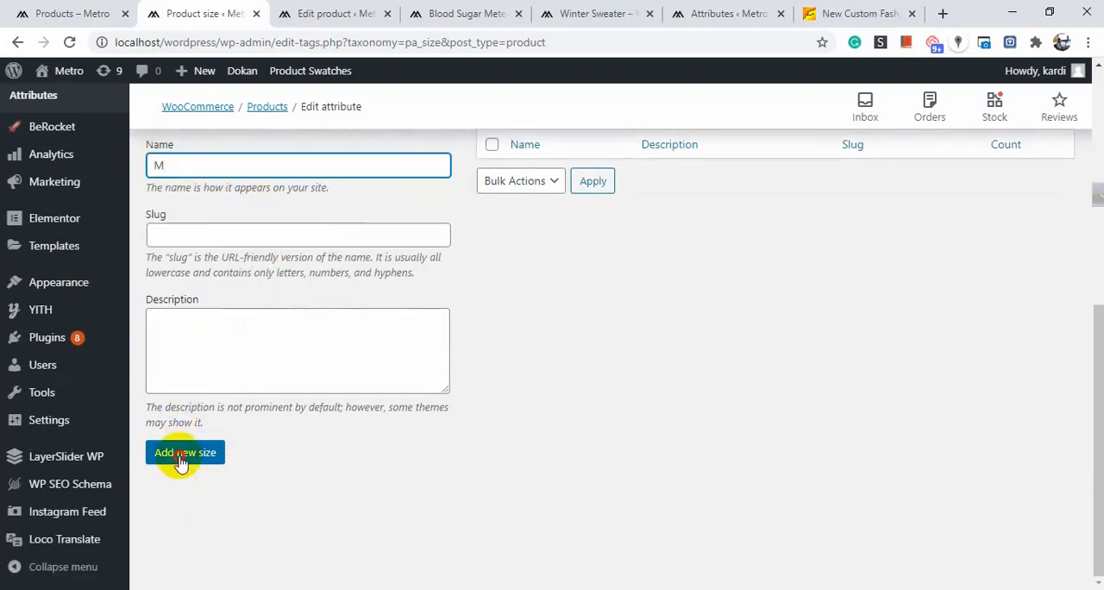
click(181, 463)
scroll(176, 457, up, 2)
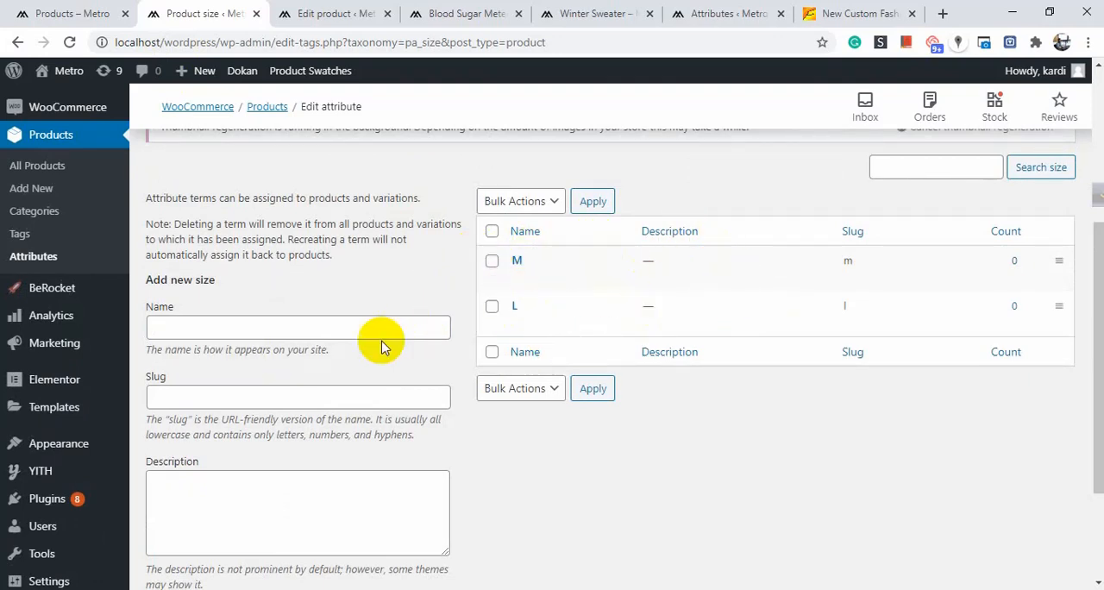
Add a third size term named "XXL".
scroll(383, 344, down, 1)
click(251, 241)
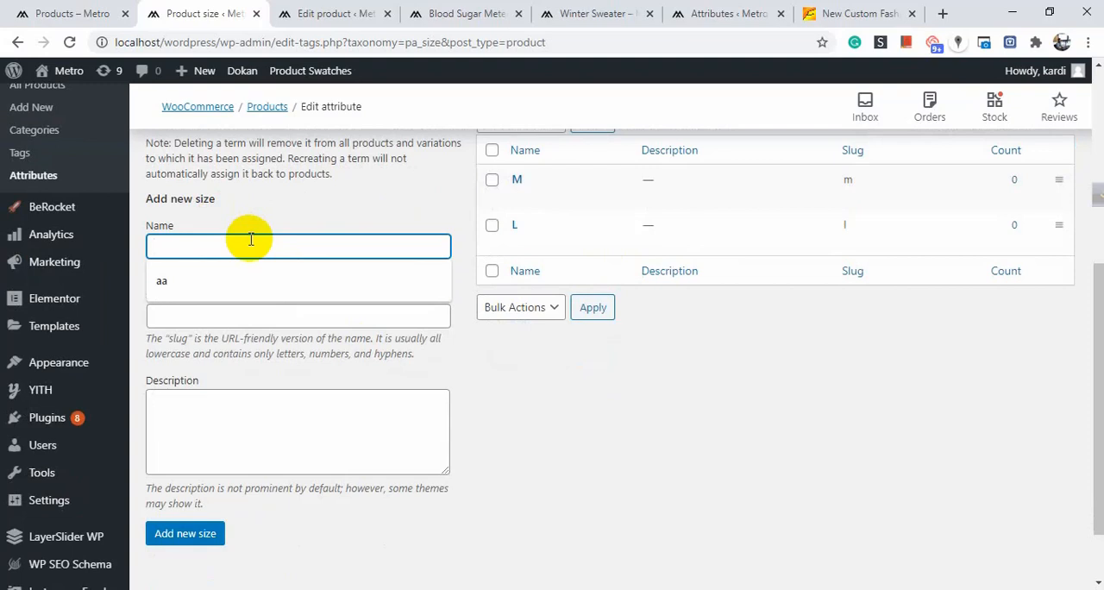
text(XXL)
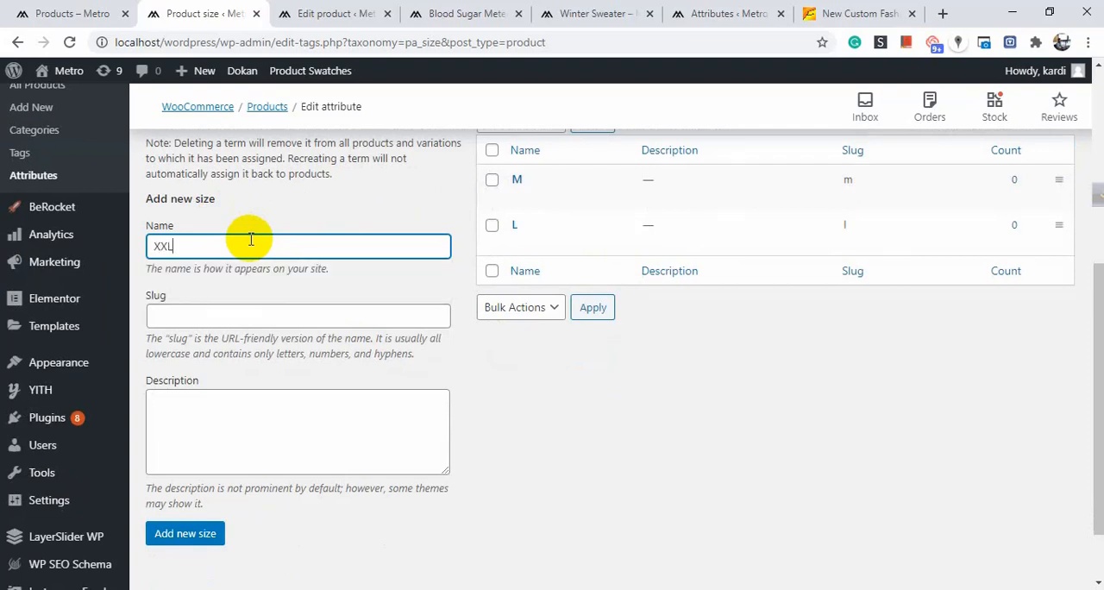
scroll(271, 291, down, 1)
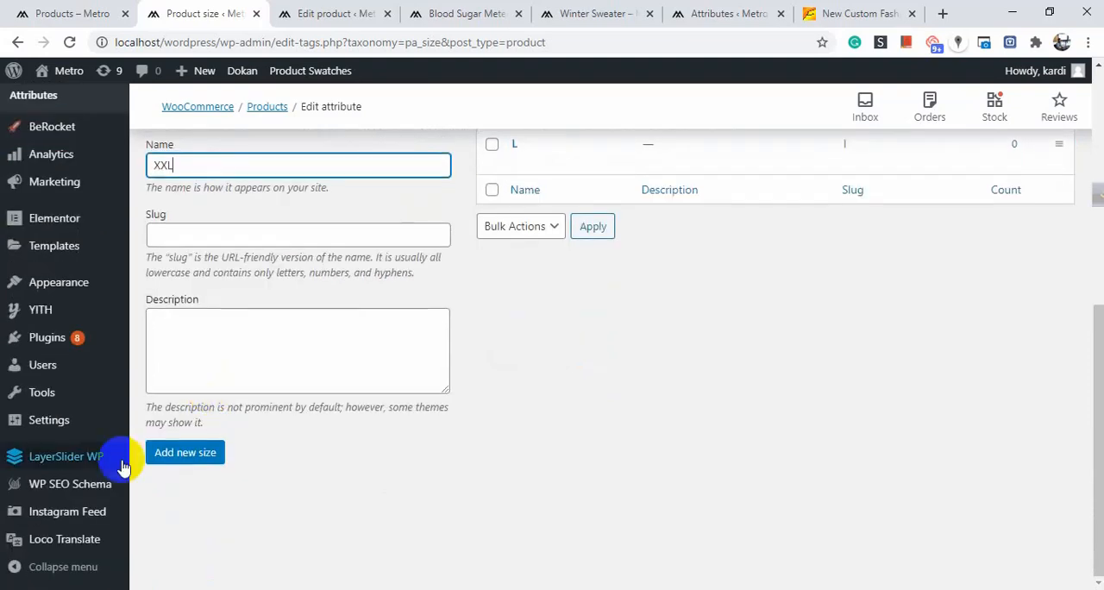
click(198, 455)
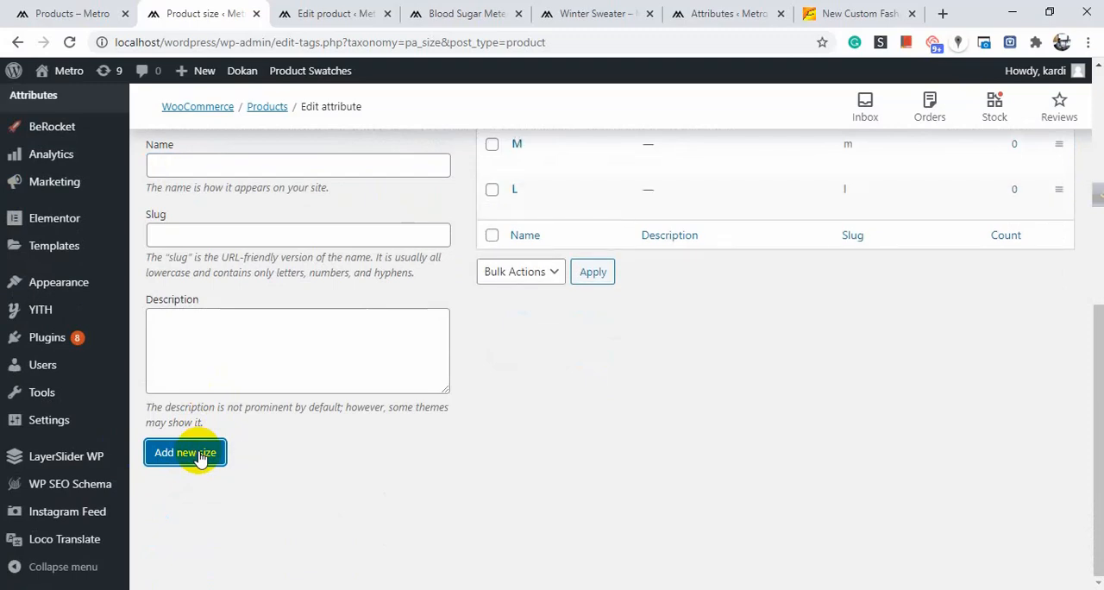
scroll(258, 435, up, 5)
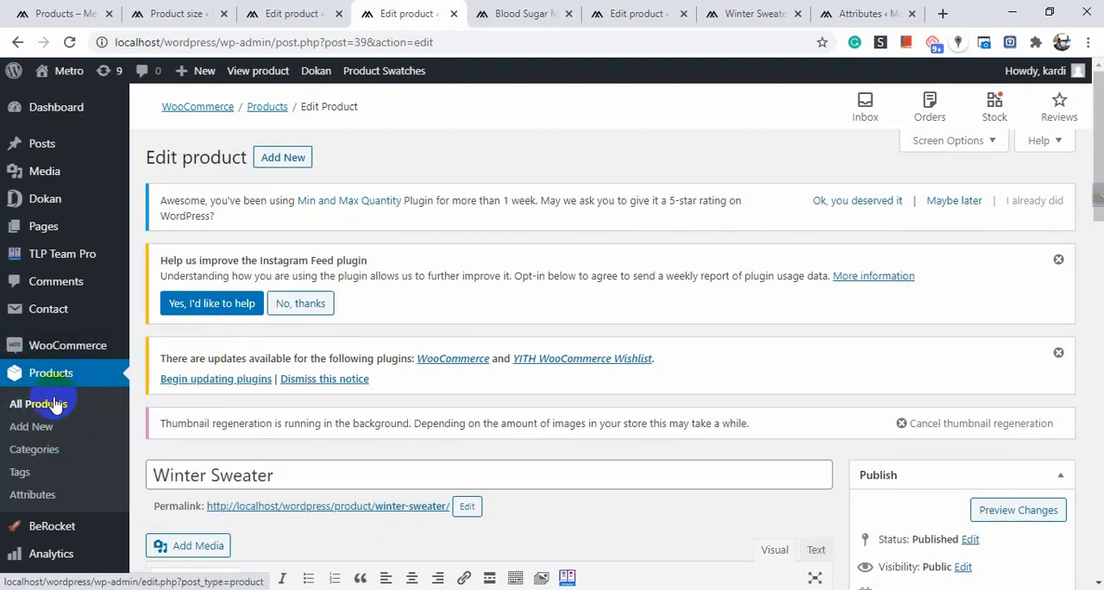
Choose Variable product as the product type in the Winter Sweater's product data.
scroll(451, 293, down, 3)
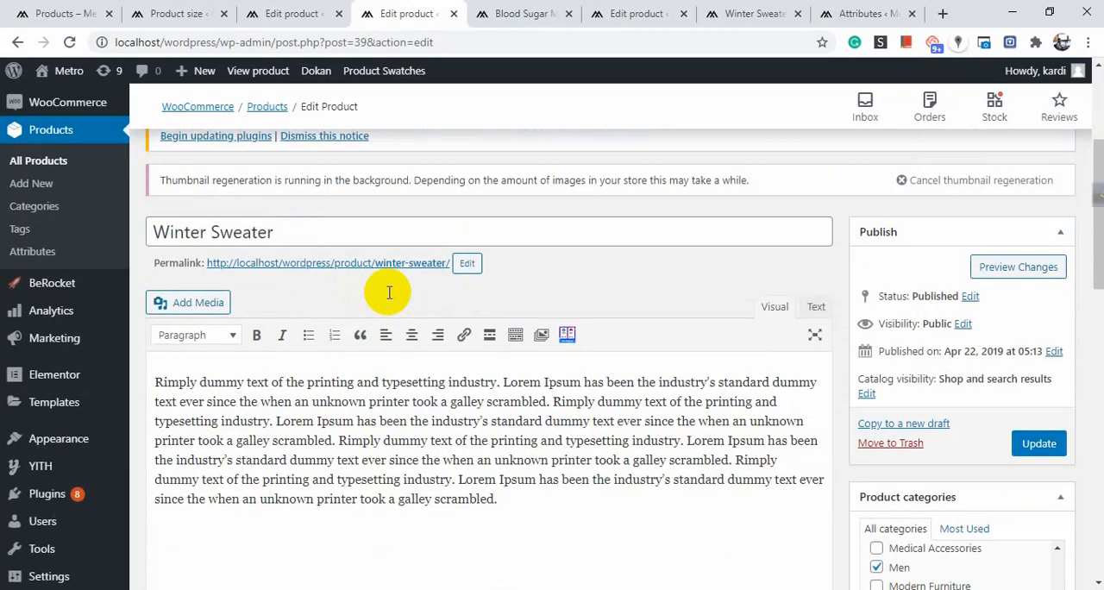
scroll(389, 292, down, 4)
scroll(406, 285, down, 1)
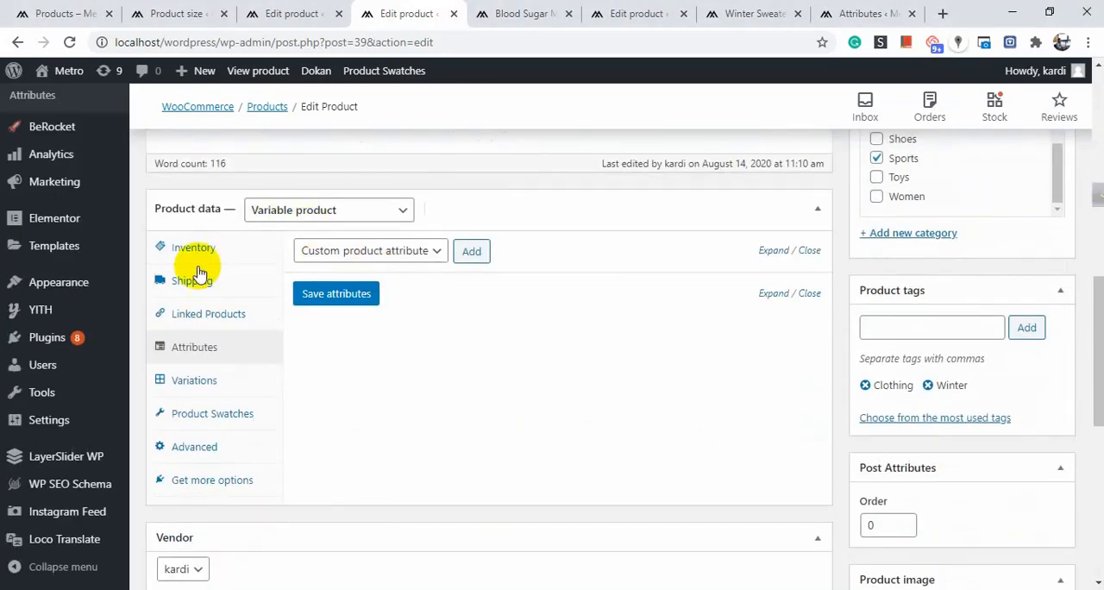
click(326, 212)
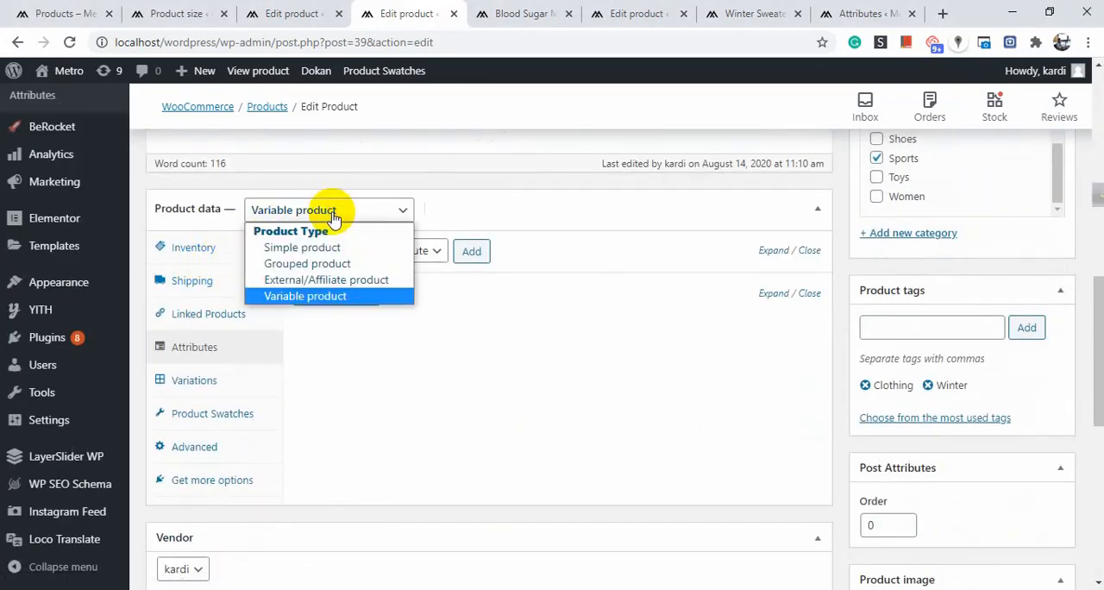
click(312, 296)
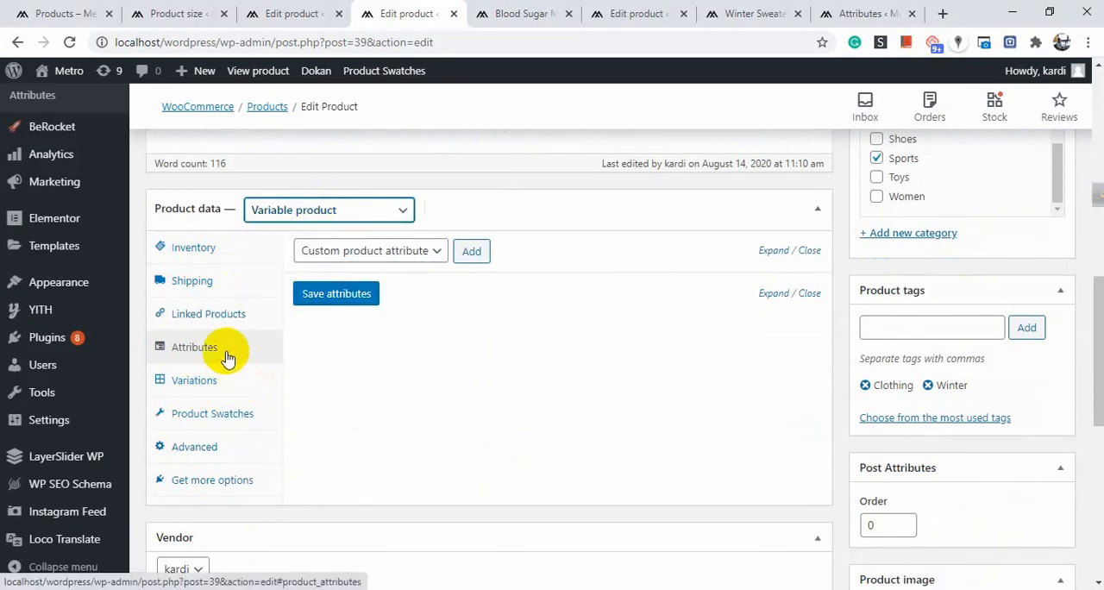
Add the Color attribute to the Winter Sweater product.
click(417, 255)
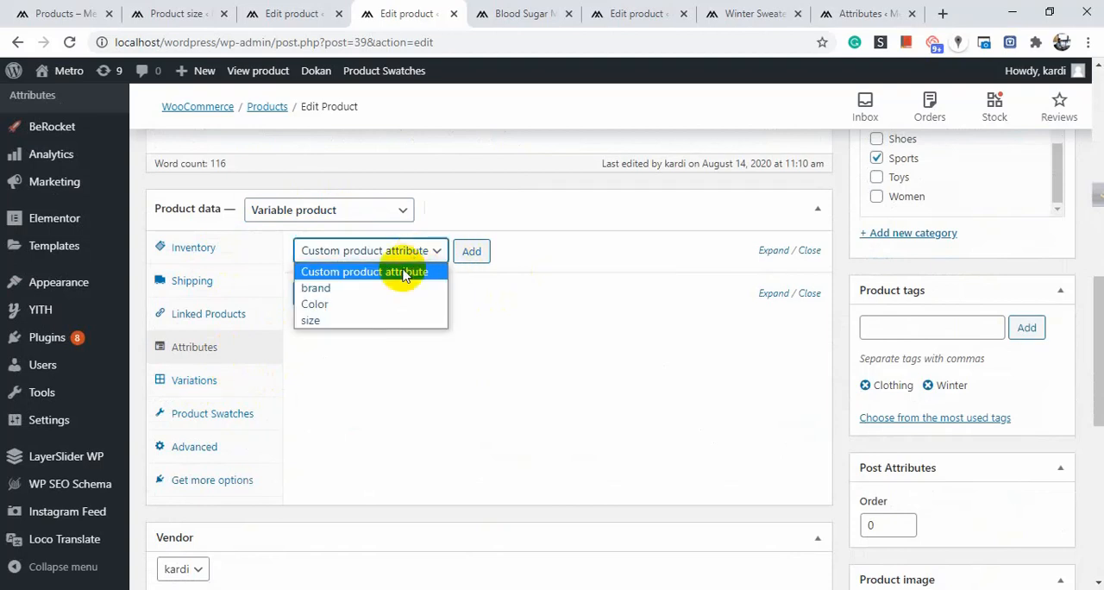
click(361, 305)
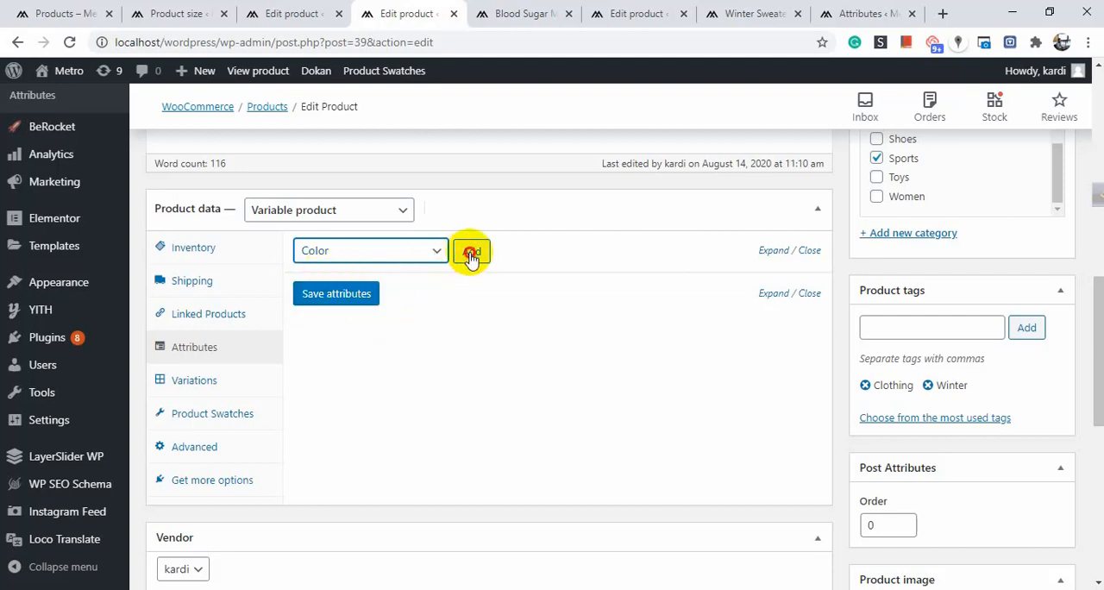
click(471, 253)
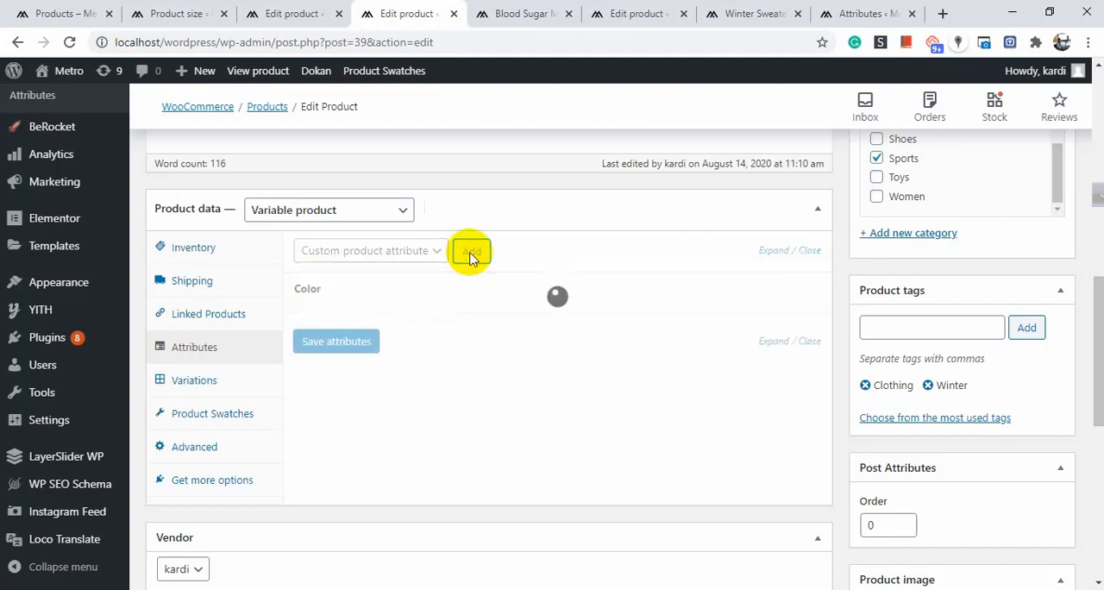
Assign the values Green and Orange to the product's Color attribute and save the attributes.
scroll(457, 310, down, 2)
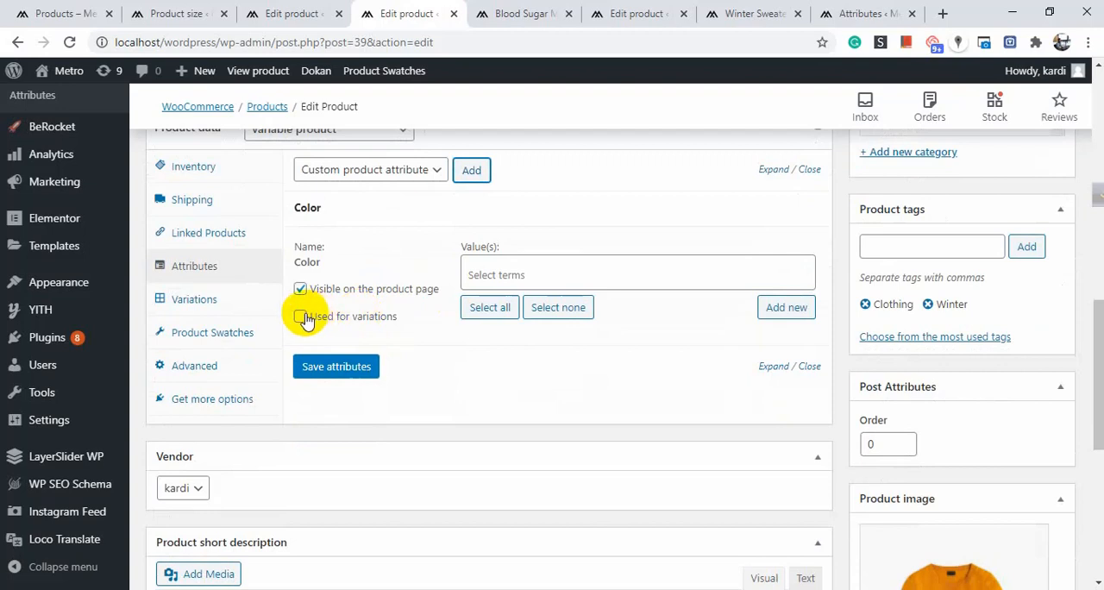
click(515, 272)
click(517, 309)
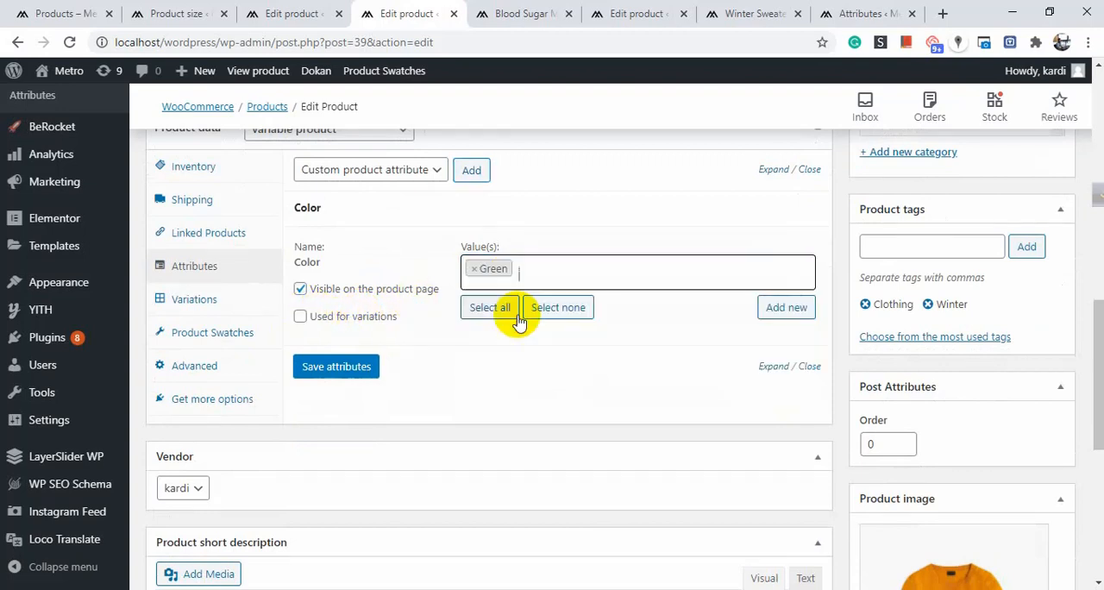
click(567, 276)
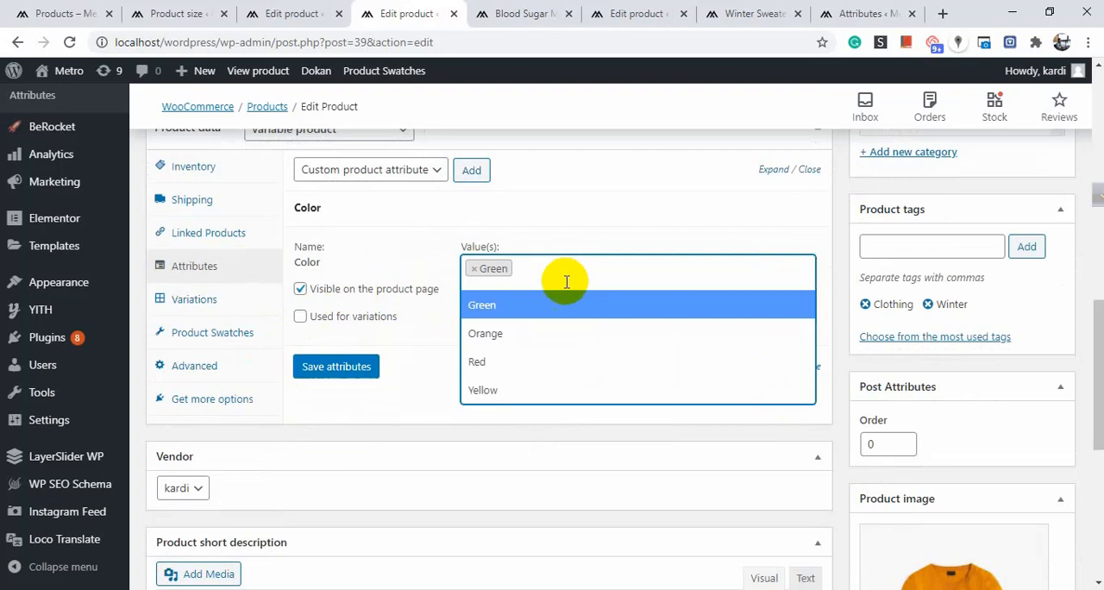
click(543, 337)
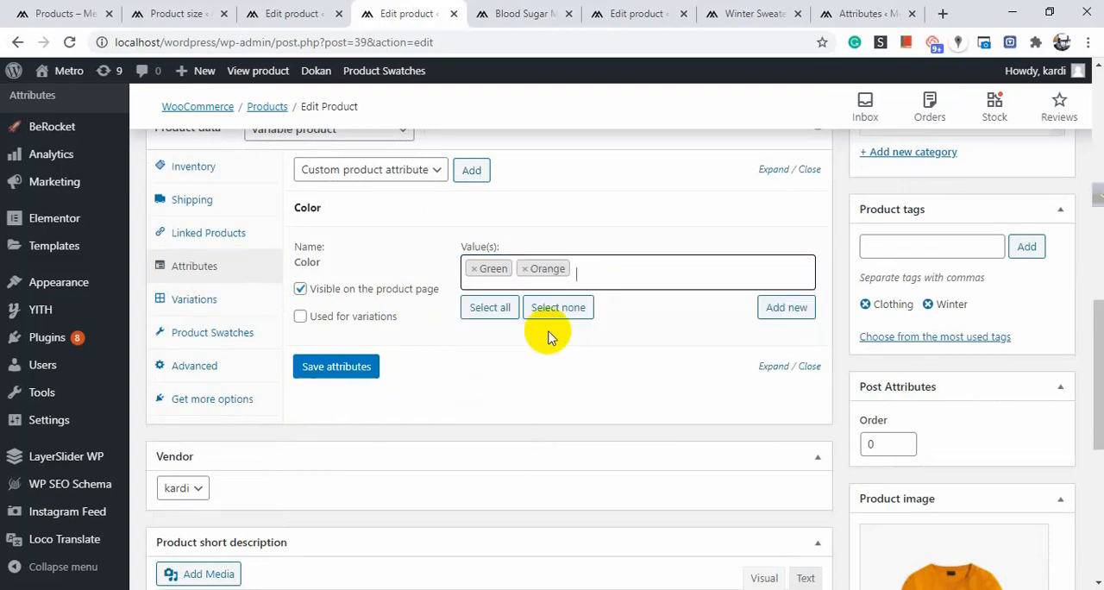
click(350, 368)
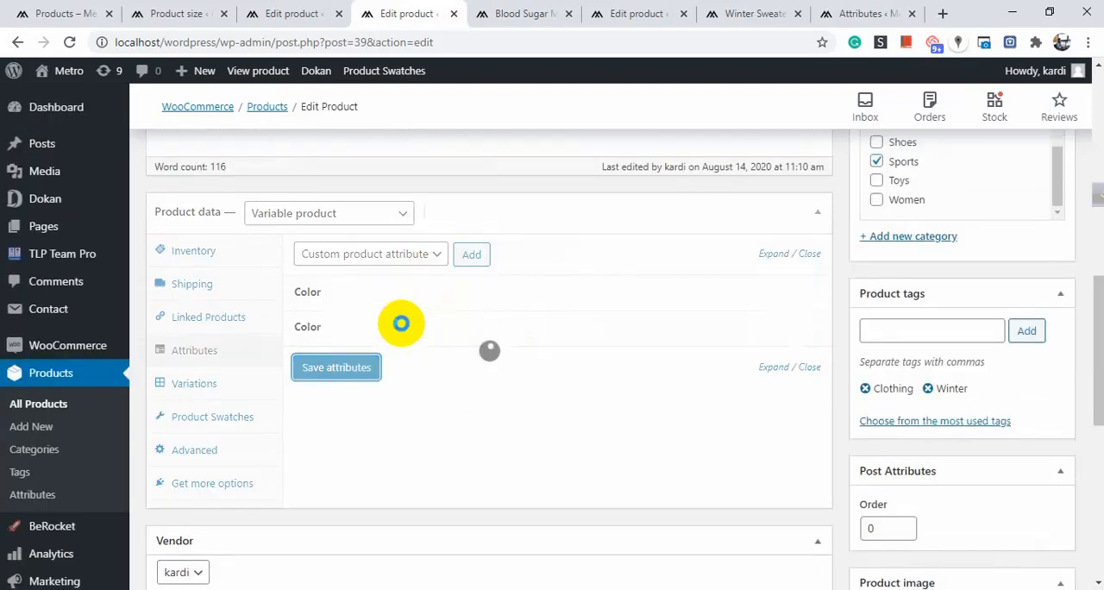
Add the size attribute to the Winter Sweater product.
click(430, 254)
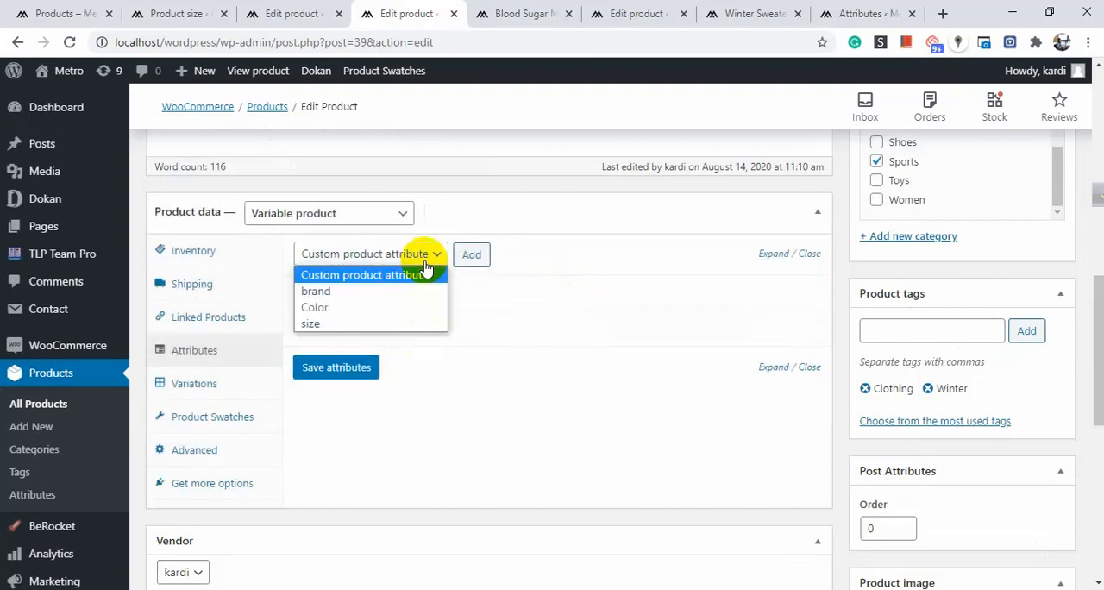
click(387, 325)
click(472, 256)
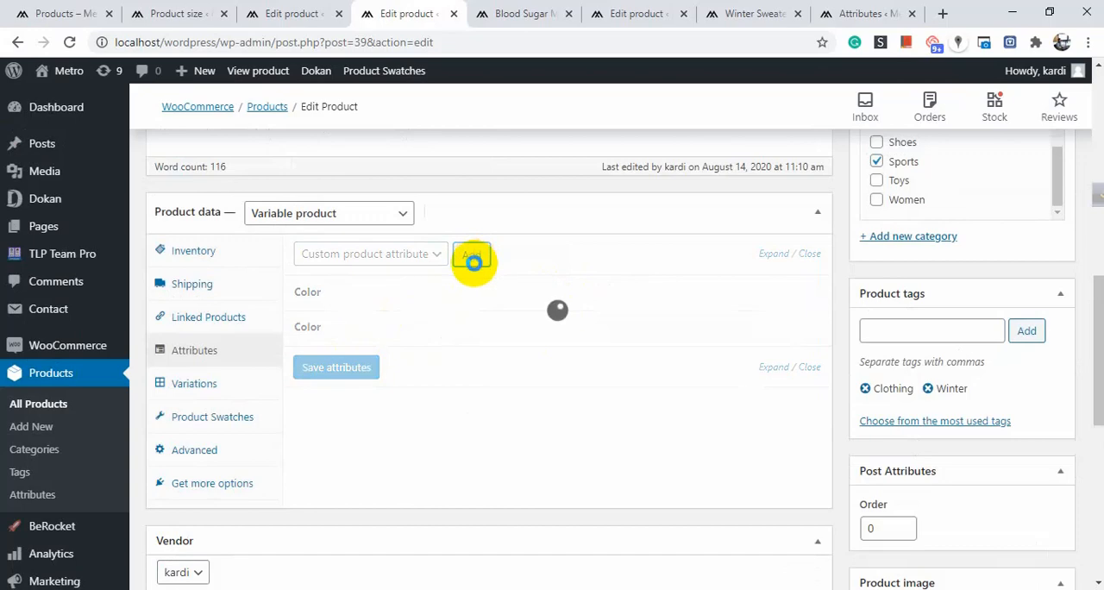
Assign the values M and L to the product's size attribute and save the attributes.
scroll(513, 288, down, 2)
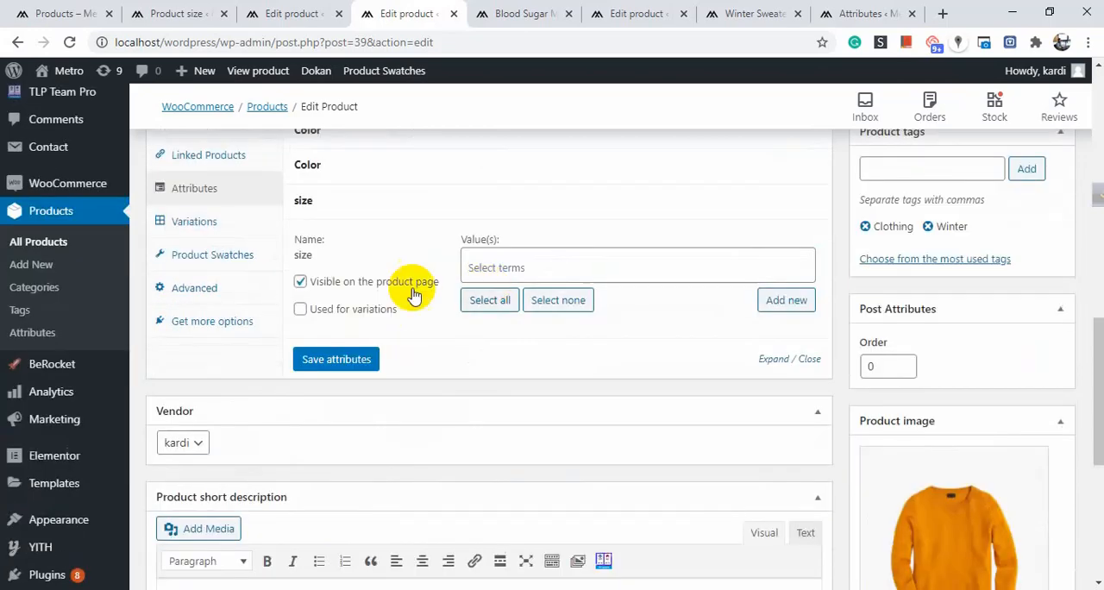
click(518, 268)
click(501, 326)
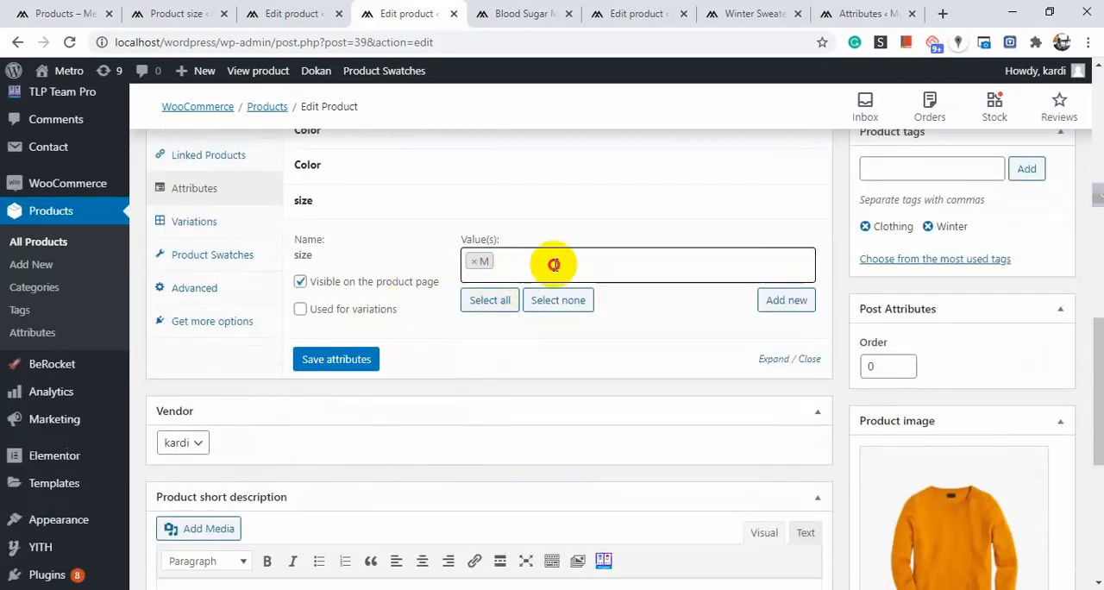
click(554, 265)
click(509, 301)
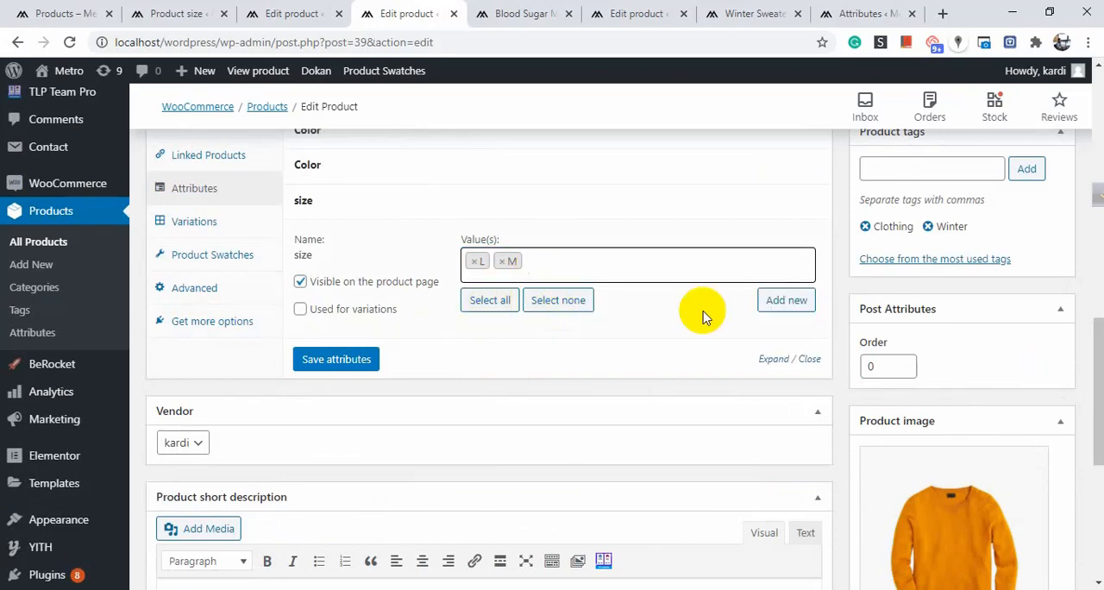
click(336, 360)
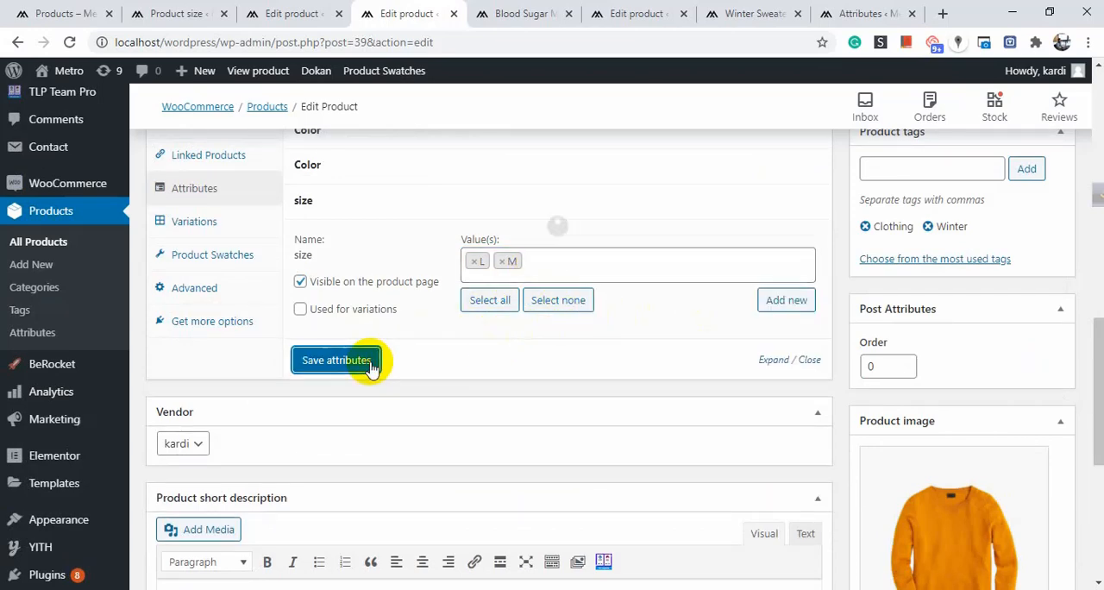
scroll(371, 360, up, 3)
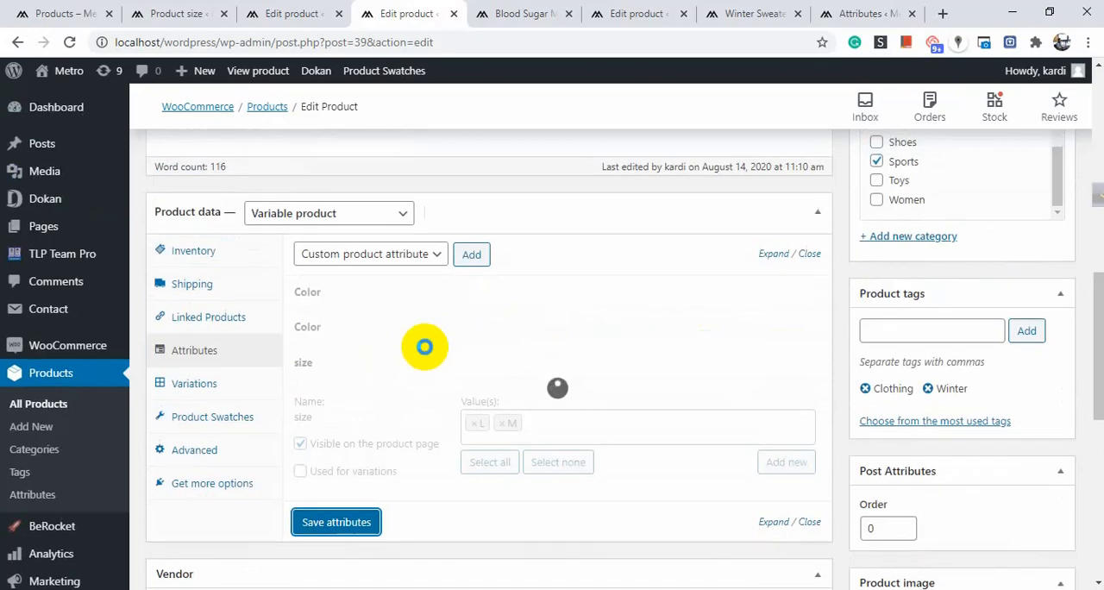
Remove the first of the two Color attributes from the Winter Sweater product and confirm the removal.
scroll(431, 344, up, 2)
scroll(599, 347, down, 1)
scroll(599, 346, down, 1)
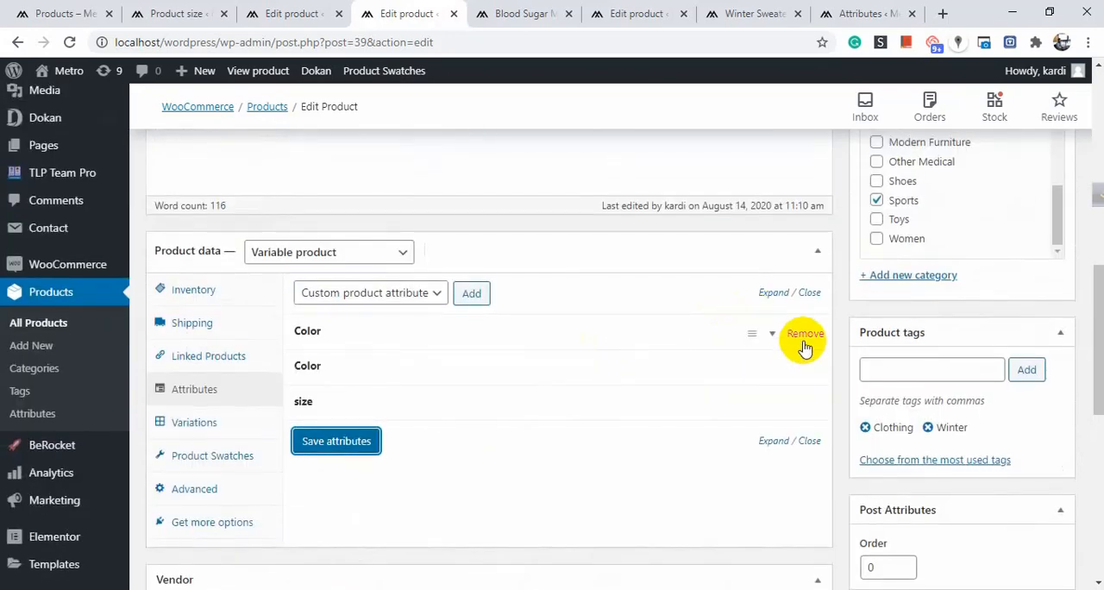
click(802, 334)
click(630, 133)
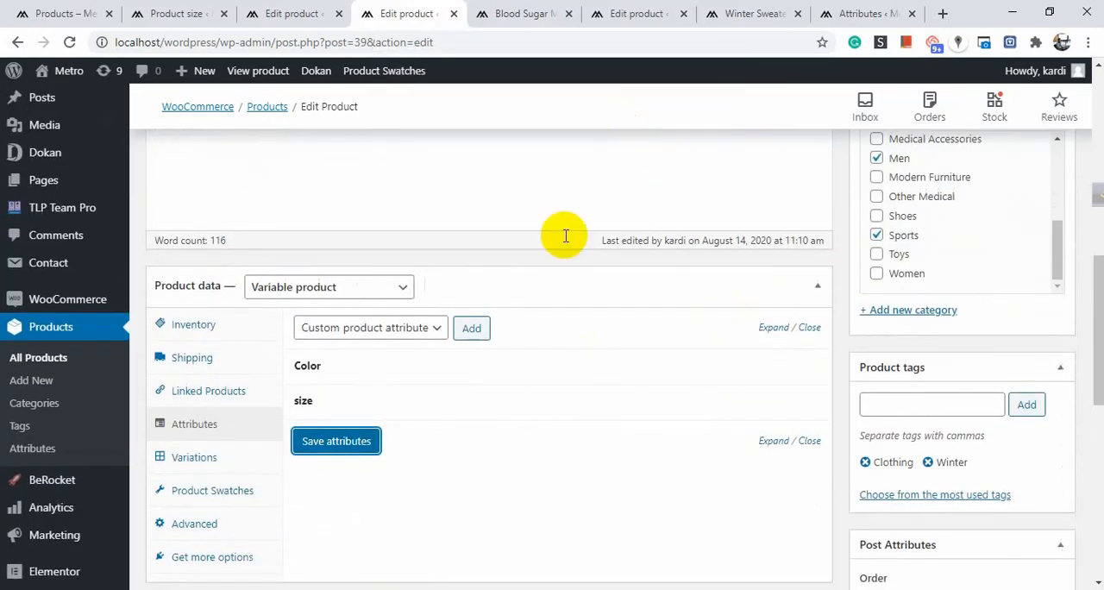
View the variations section of the Winter Sweater's product data.
scroll(505, 300, down, 2)
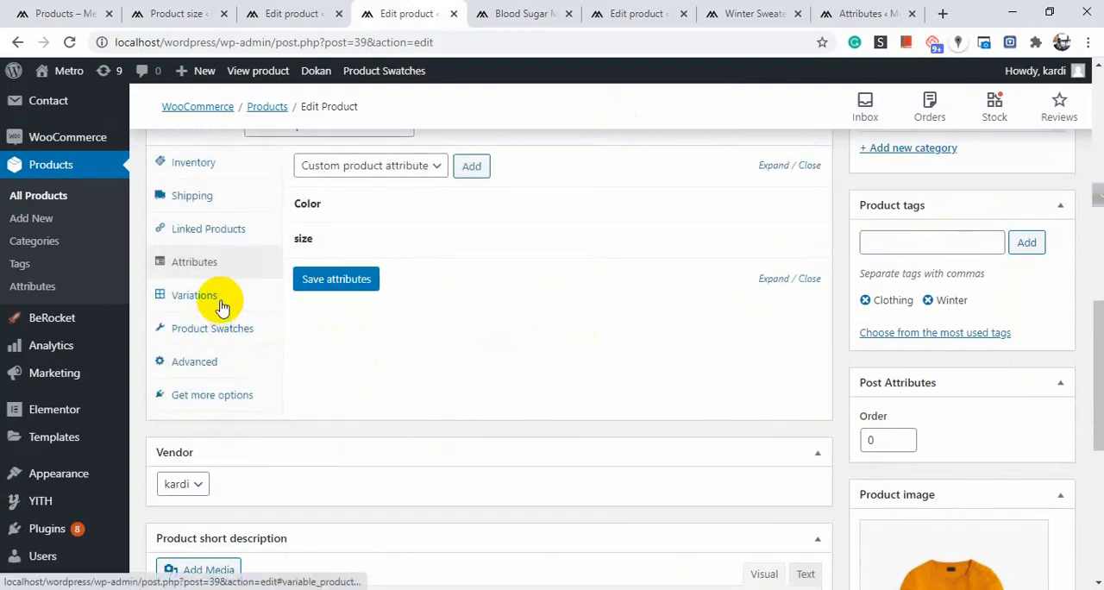
click(218, 302)
scroll(421, 276, up, 1)
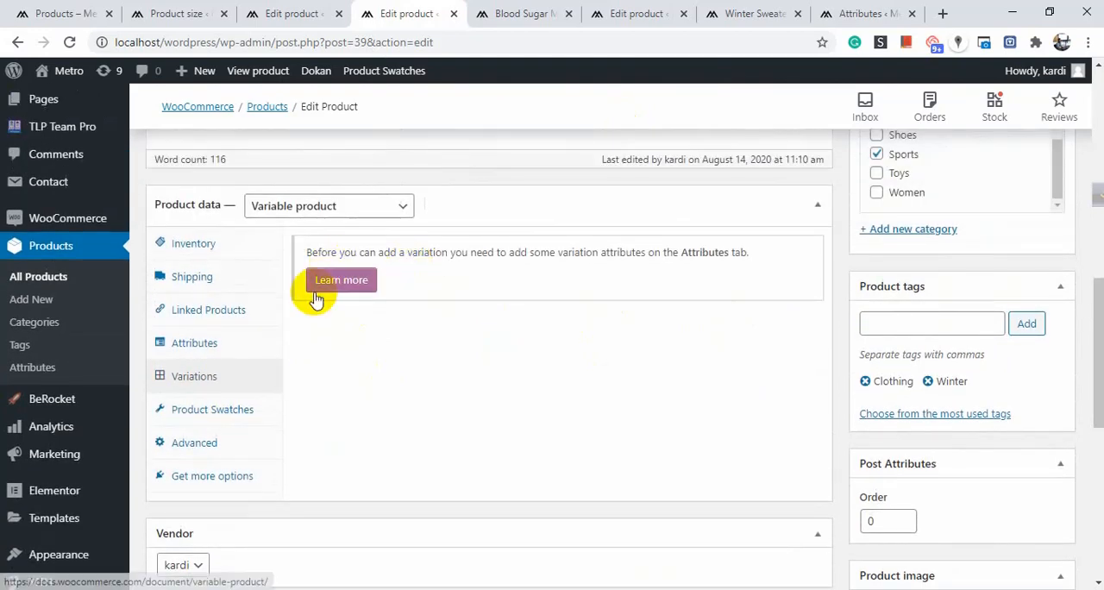
Enable the product's Color attribute with values Green and Orange for variations and save the attributes.
click(197, 356)
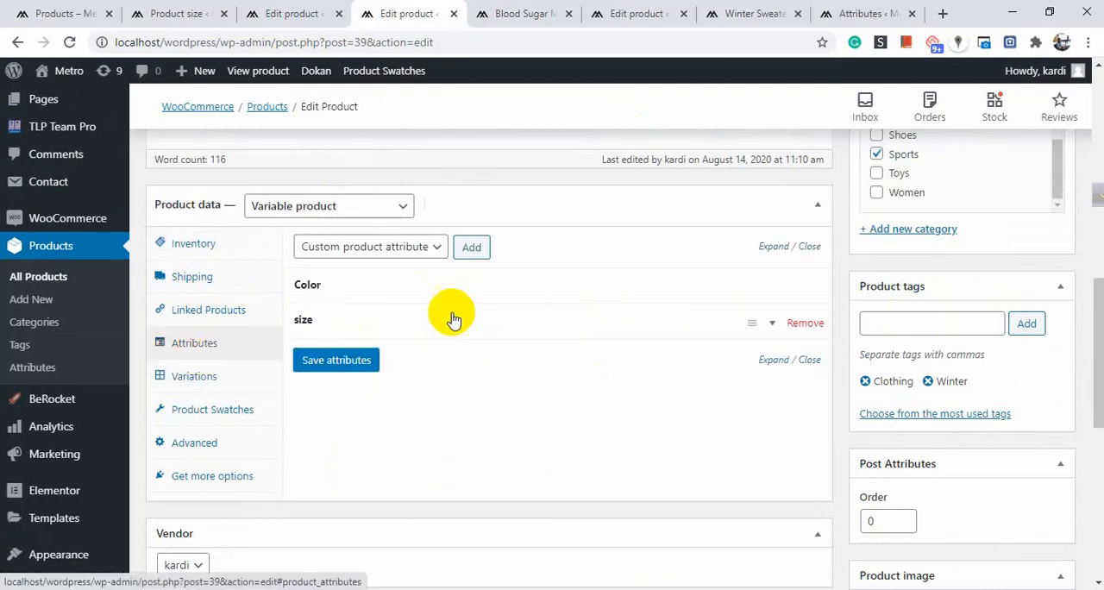
click(445, 288)
scroll(348, 355, down, 1)
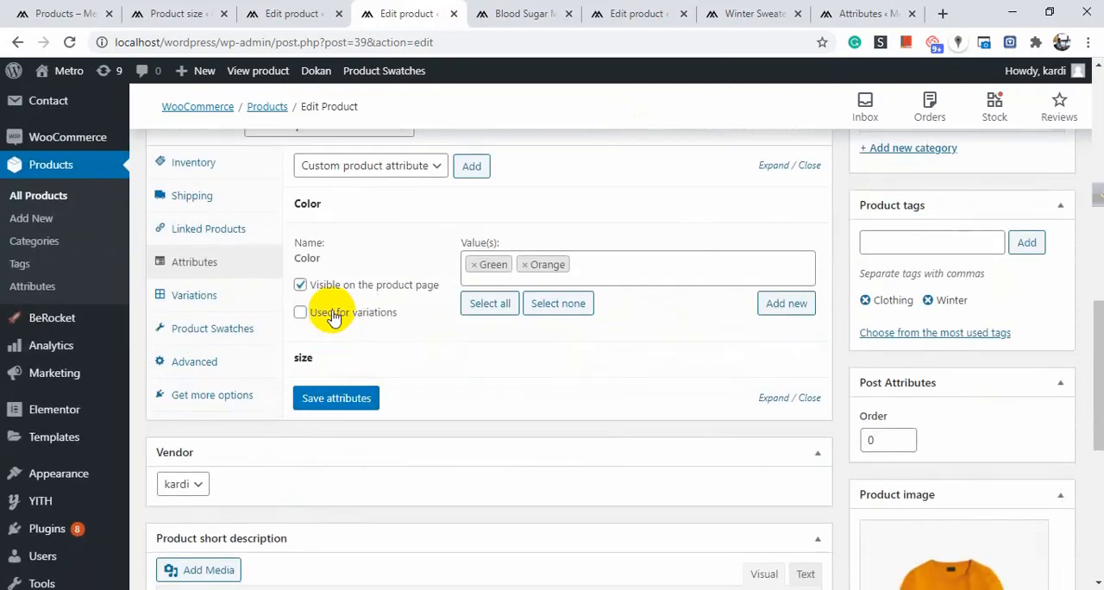
click(304, 313)
click(346, 398)
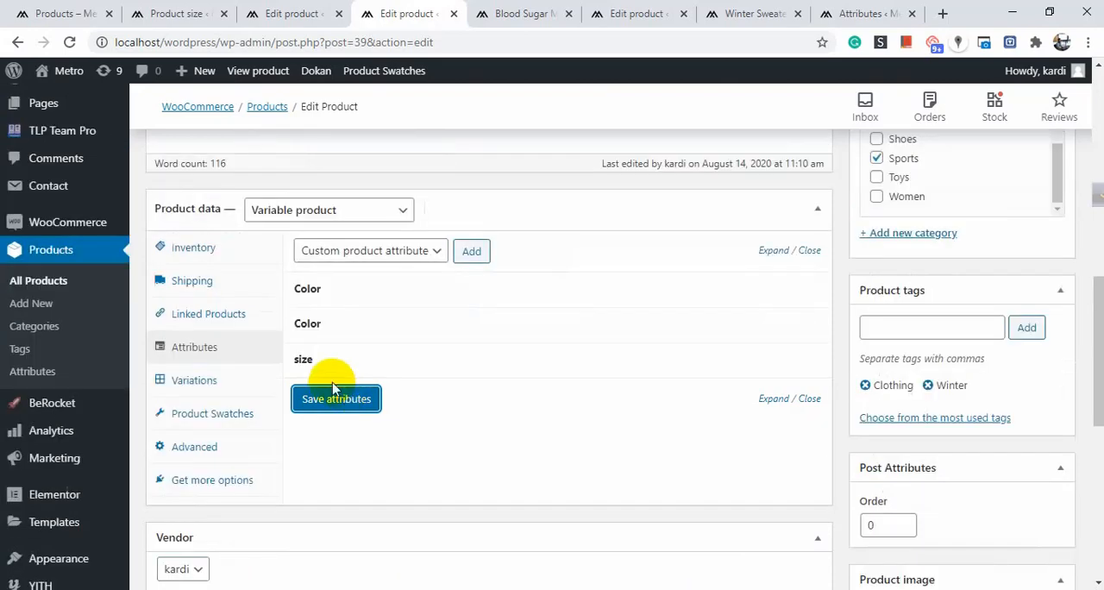
Enable the product's size attribute for variations and save the attributes.
click(430, 360)
scroll(419, 348, down, 2)
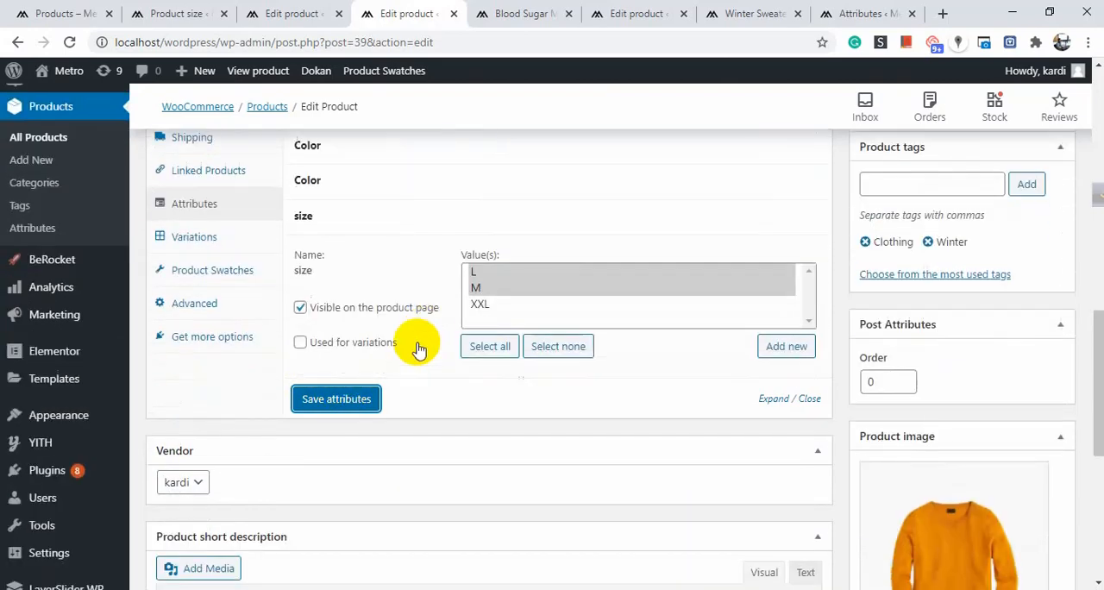
click(300, 339)
click(336, 398)
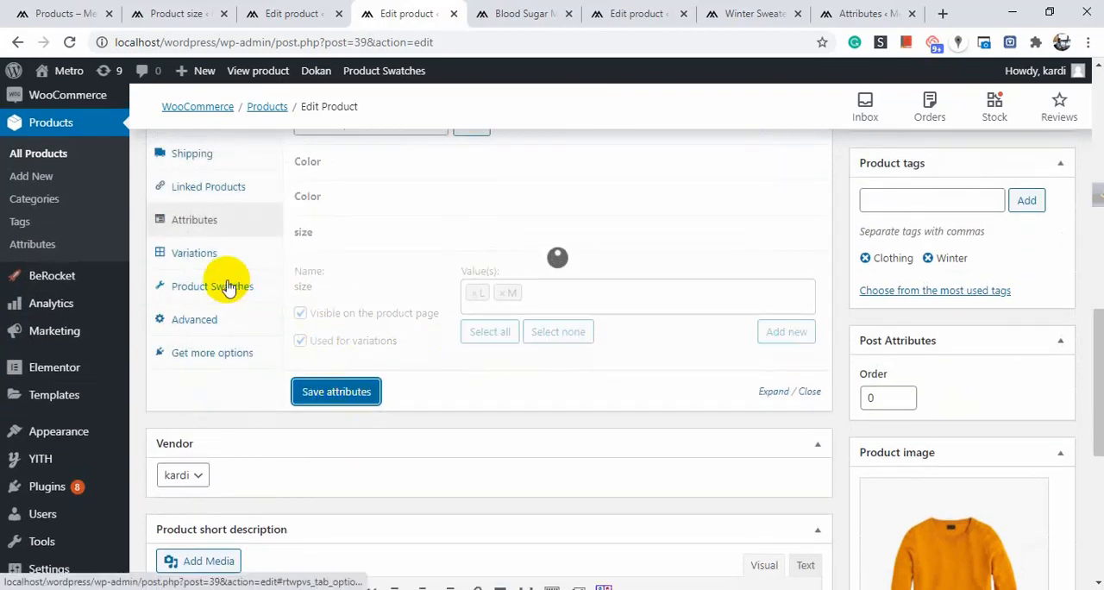
Create variations from all attributes of the Winter Sweater and confirm linking every combination.
click(237, 381)
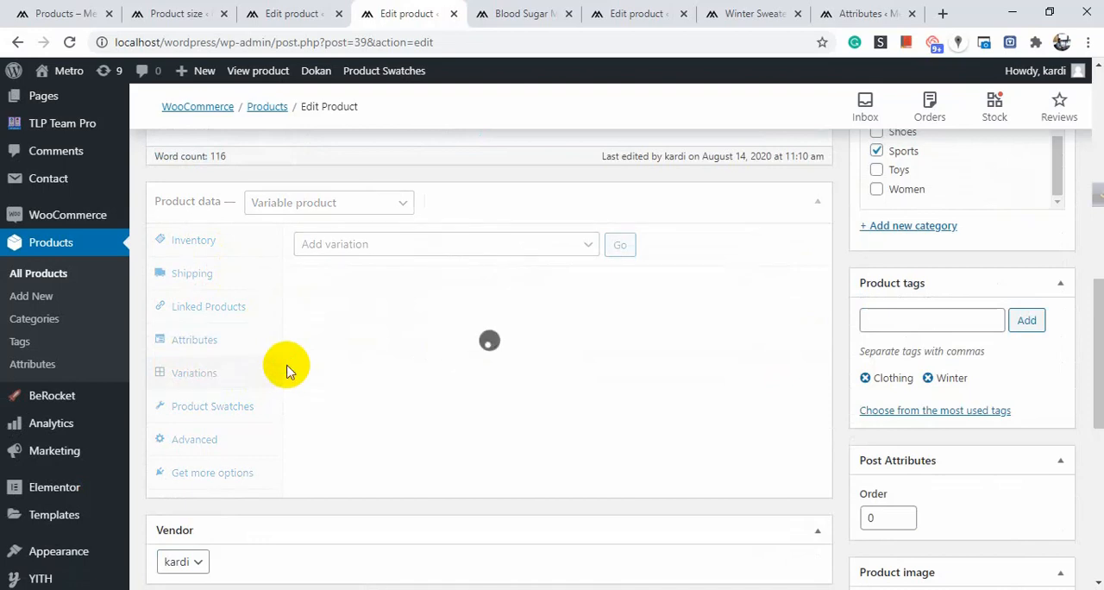
click(431, 246)
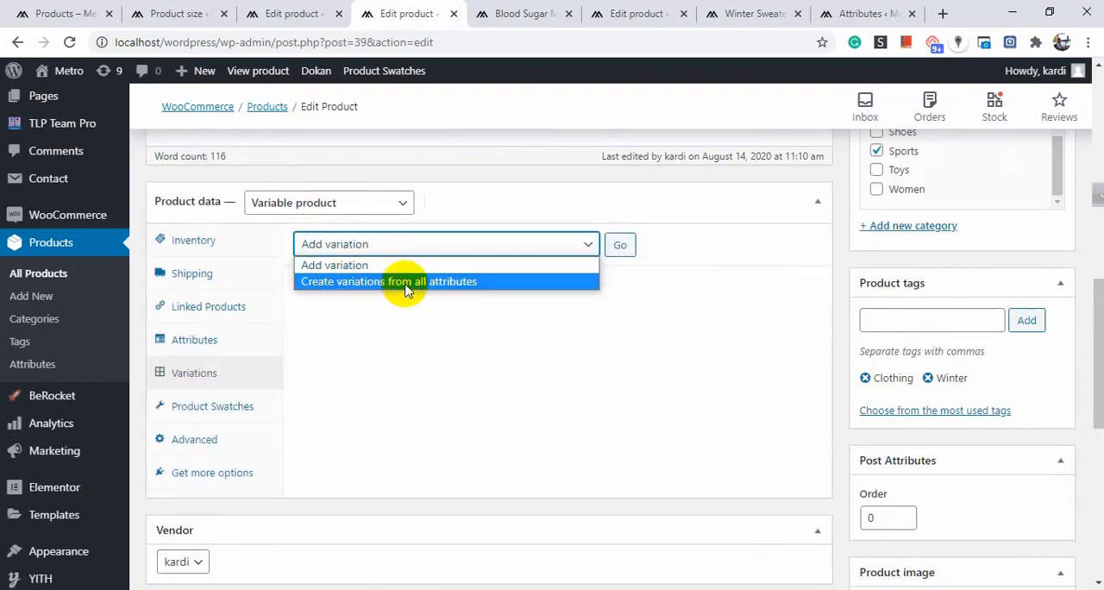
click(440, 291)
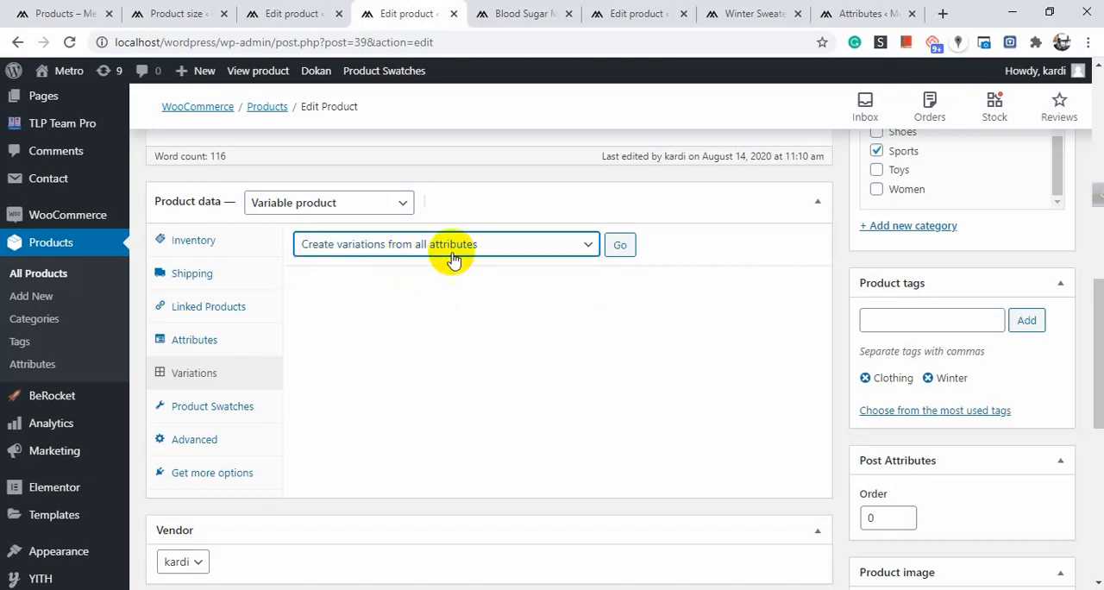
click(618, 245)
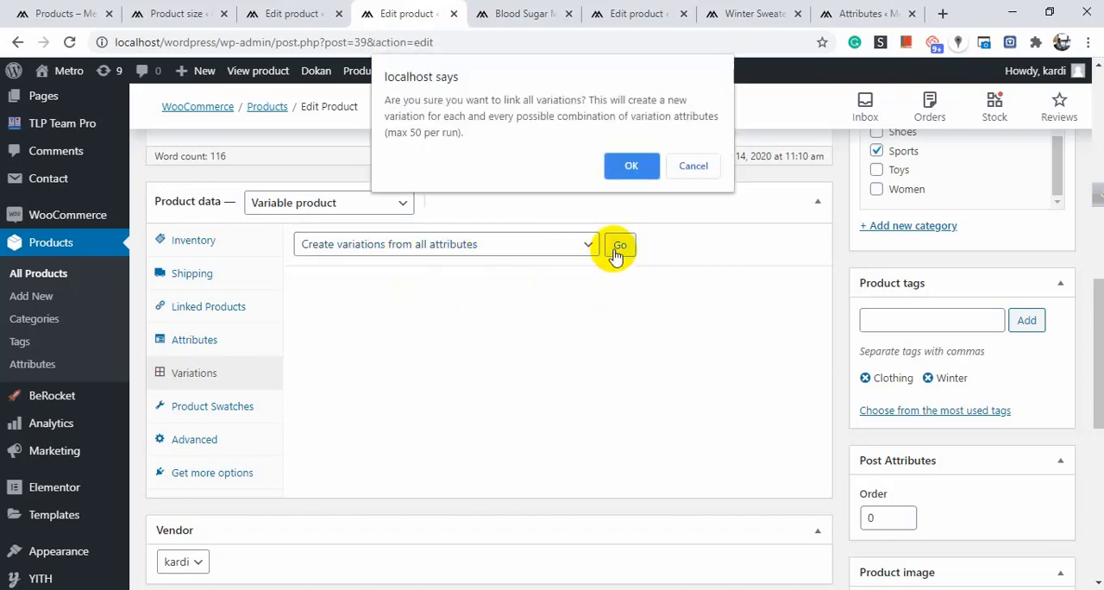
click(627, 164)
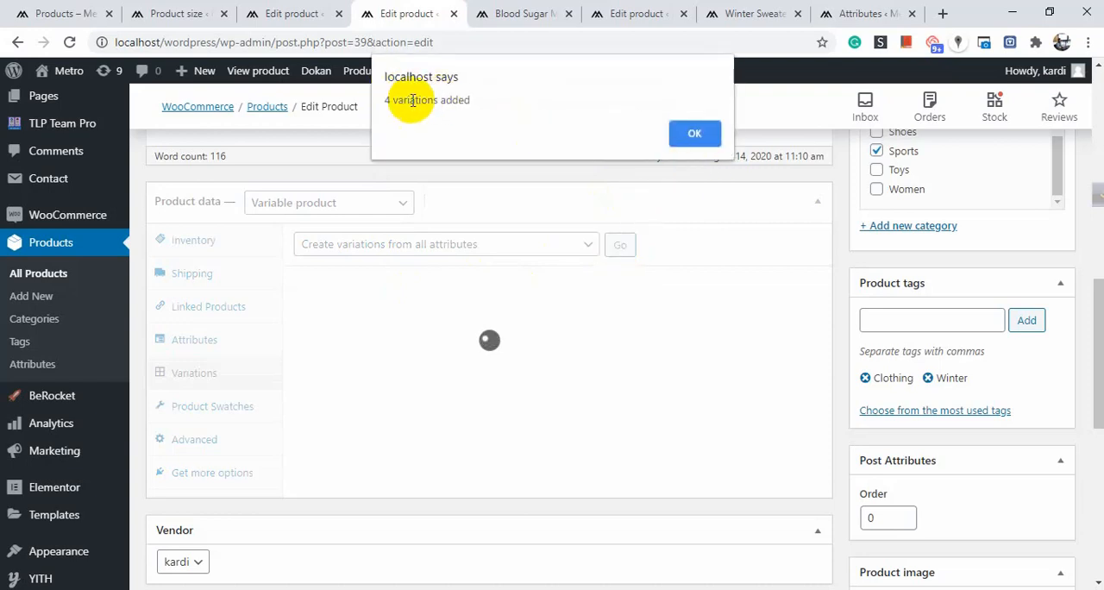
click(685, 133)
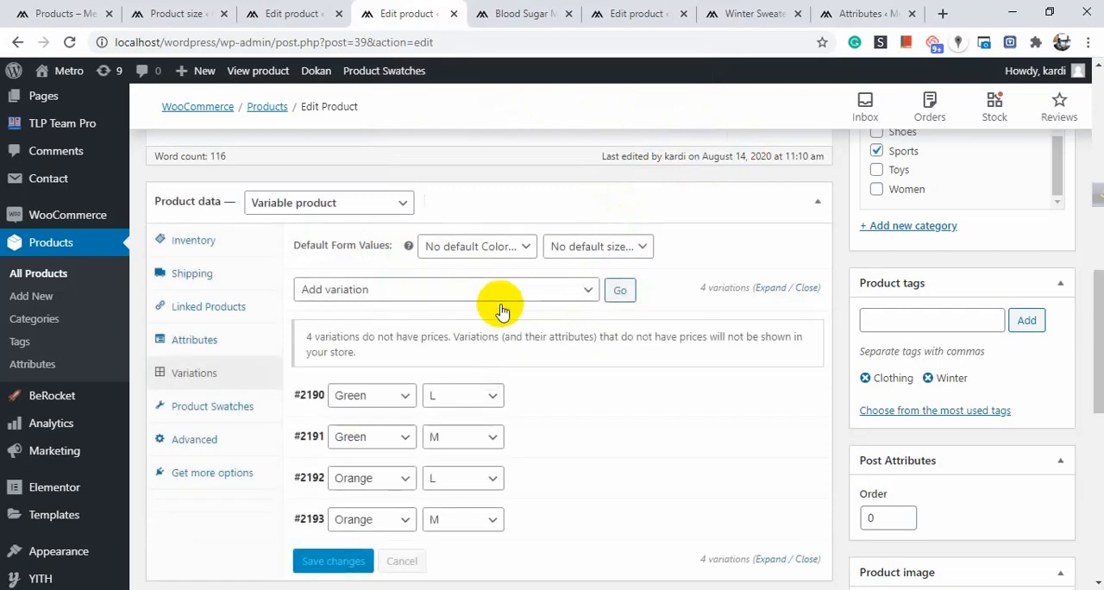
Keep size L on the first Green variation and expand that variation's details.
scroll(432, 250, down, 2)
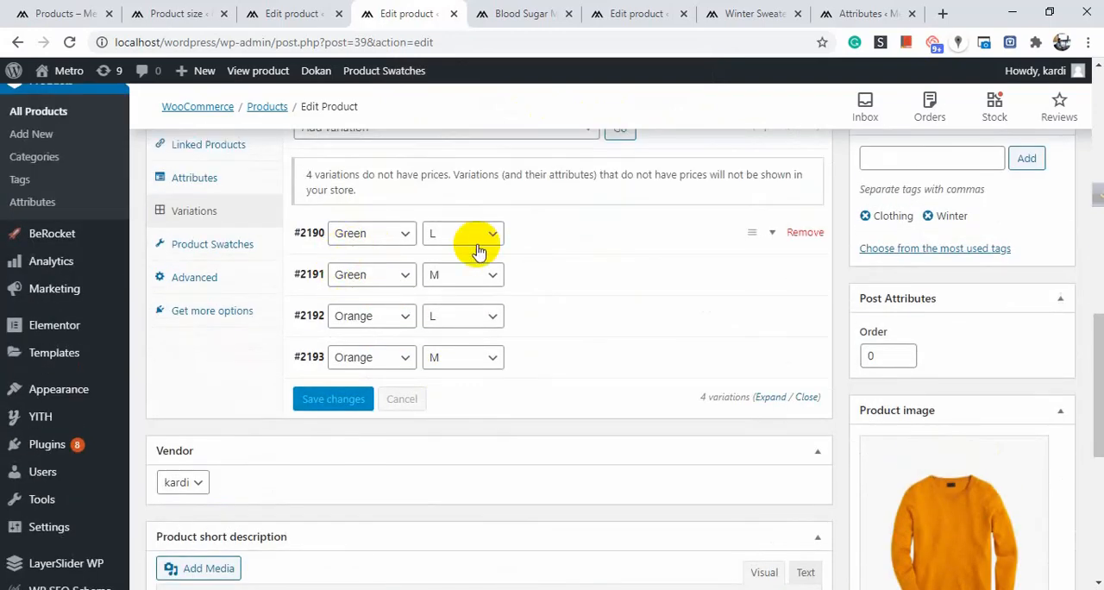
click(474, 240)
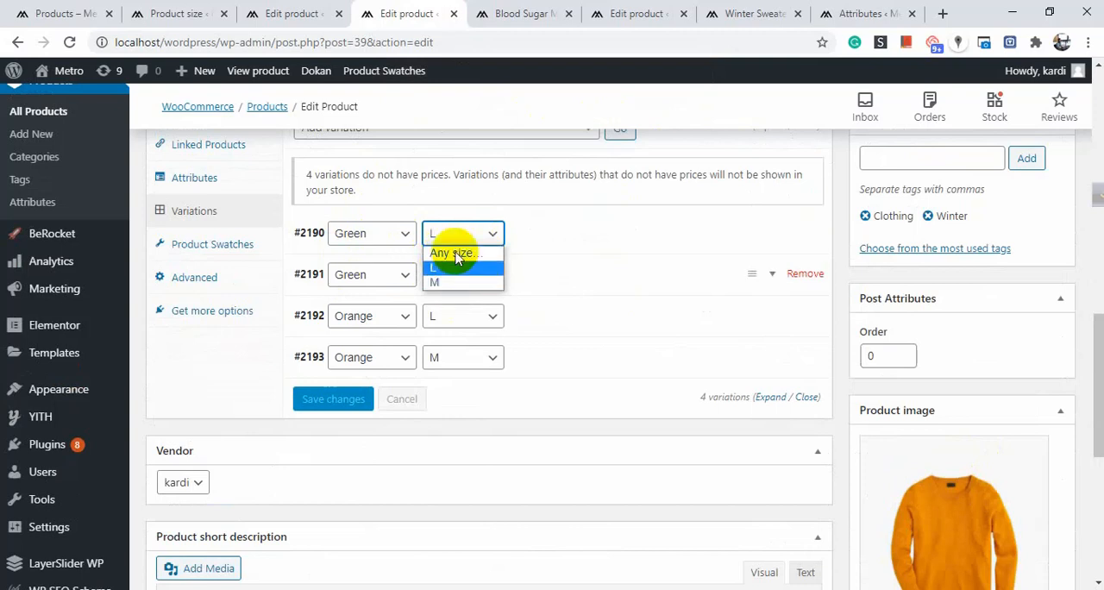
click(440, 268)
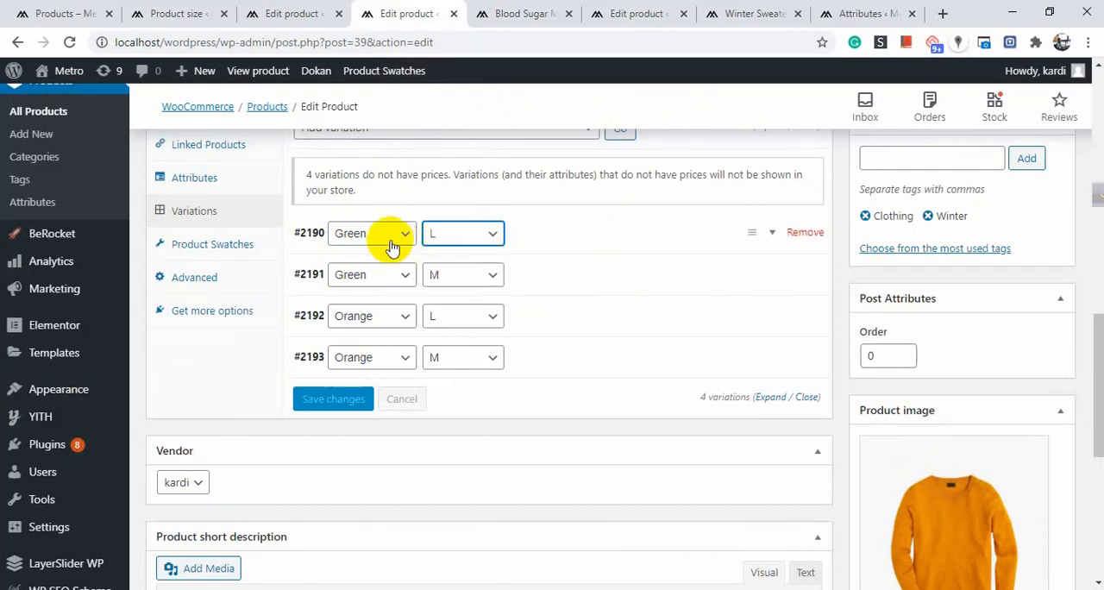
click(579, 246)
click(738, 239)
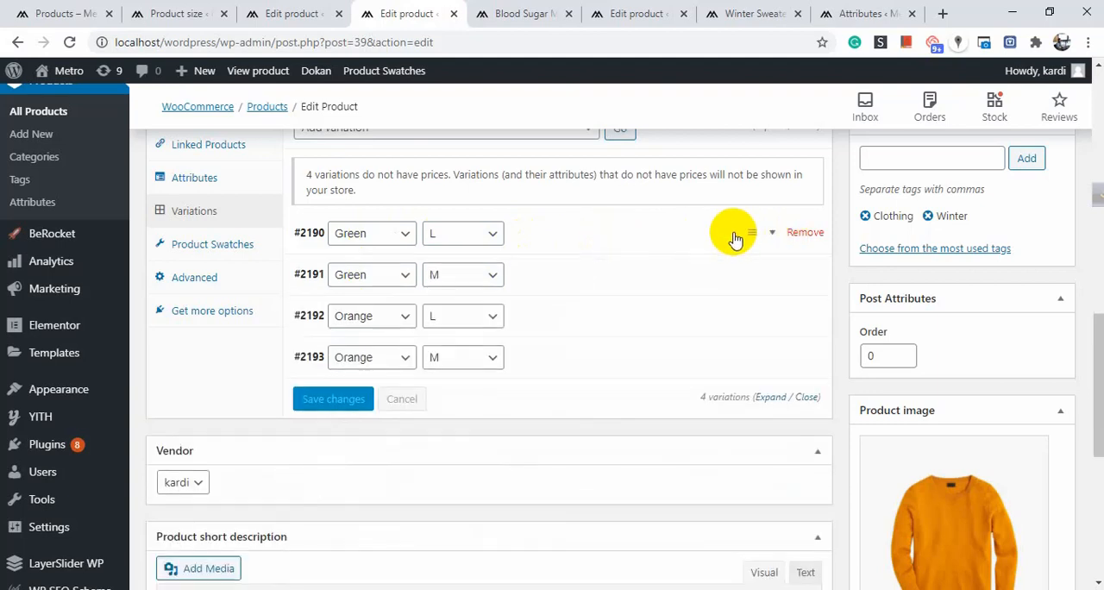
click(667, 235)
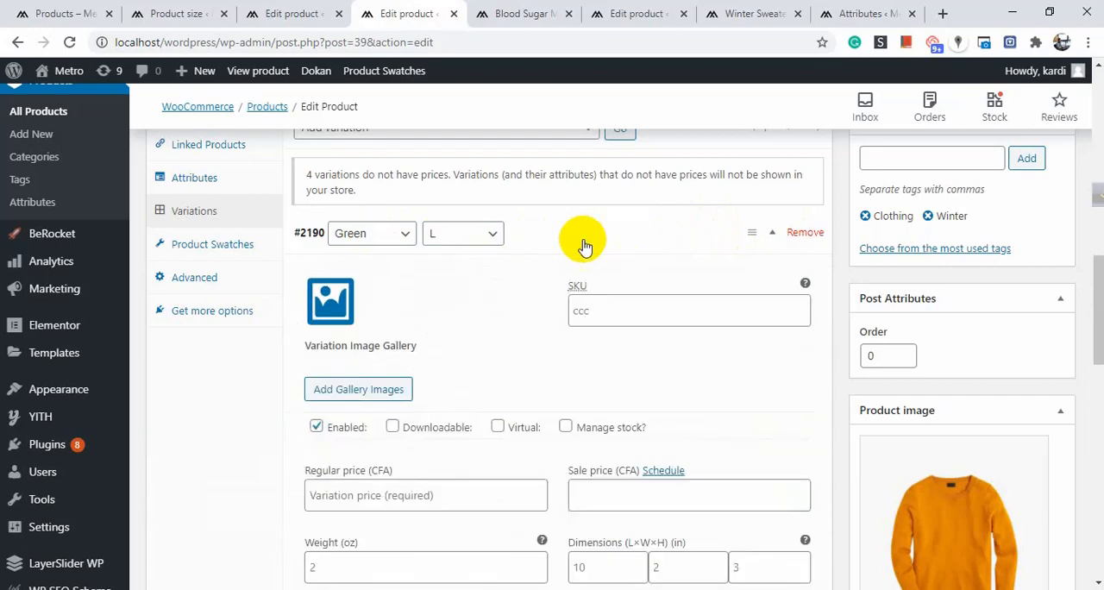
Set the red sweater picture jacket_j2-1.jpg from the media library as the Green, L variation's image.
scroll(556, 253, down, 1)
scroll(562, 257, up, 2)
scroll(453, 262, down, 2)
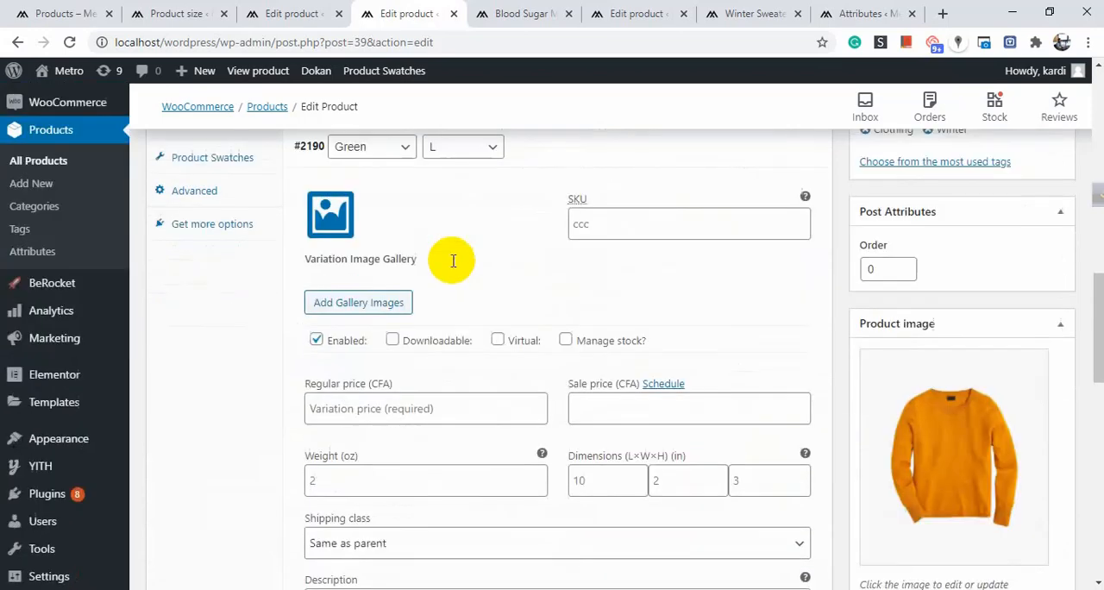
scroll(591, 282, up, 2)
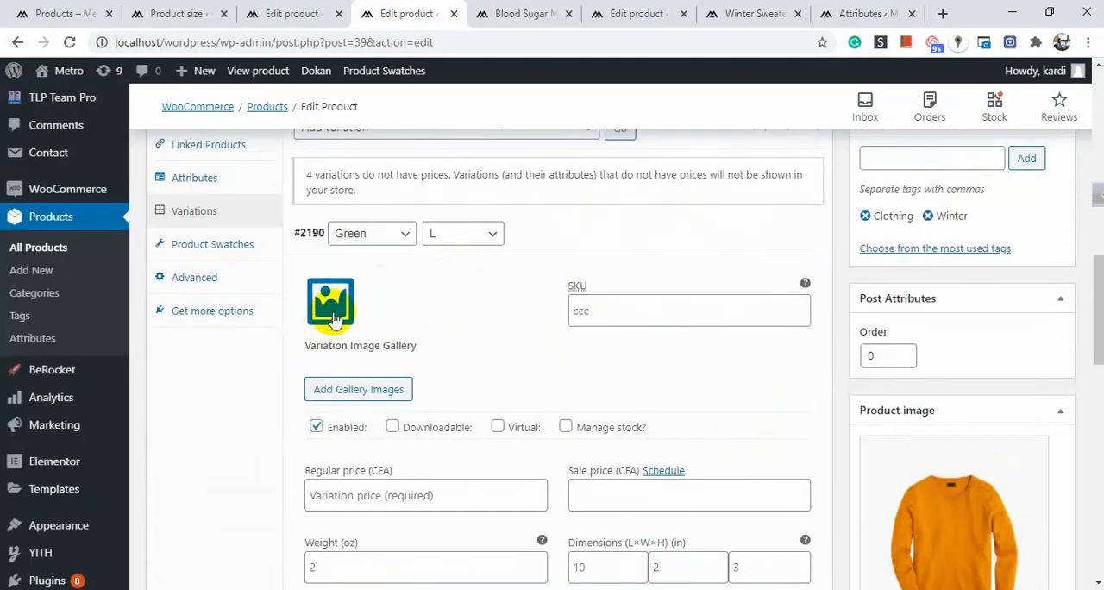
scroll(423, 301, down, 2)
scroll(424, 301, up, 1)
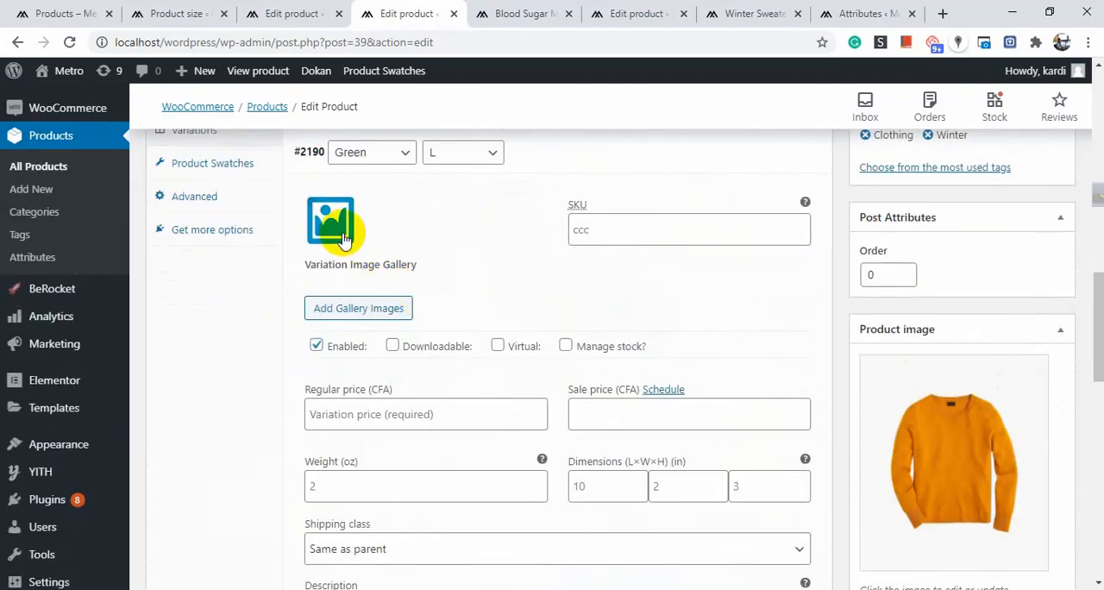
click(344, 240)
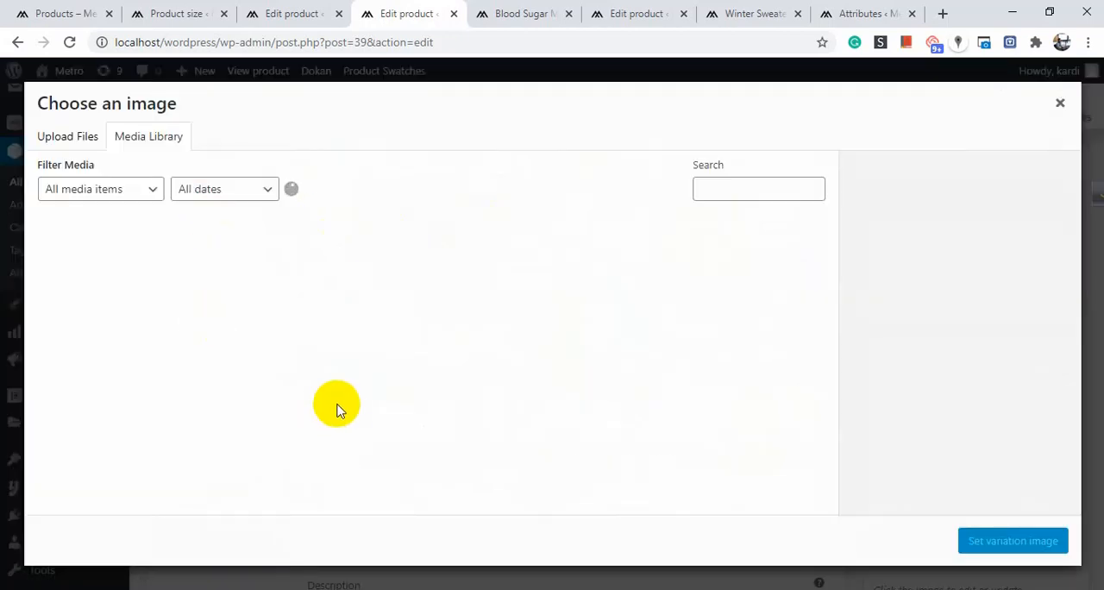
scroll(406, 379, down, 6)
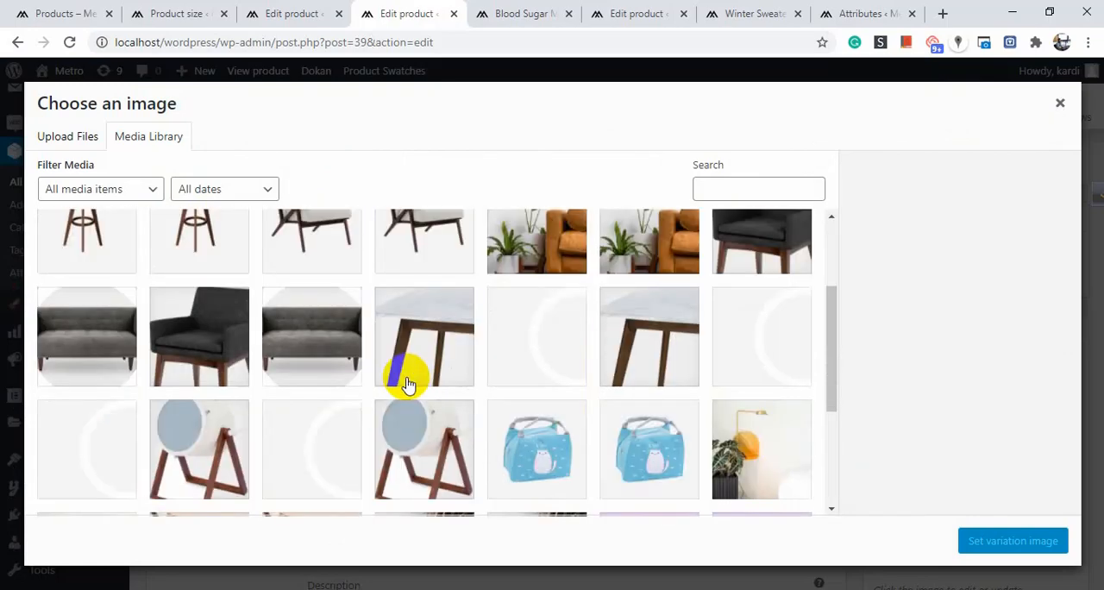
scroll(409, 384, down, 10)
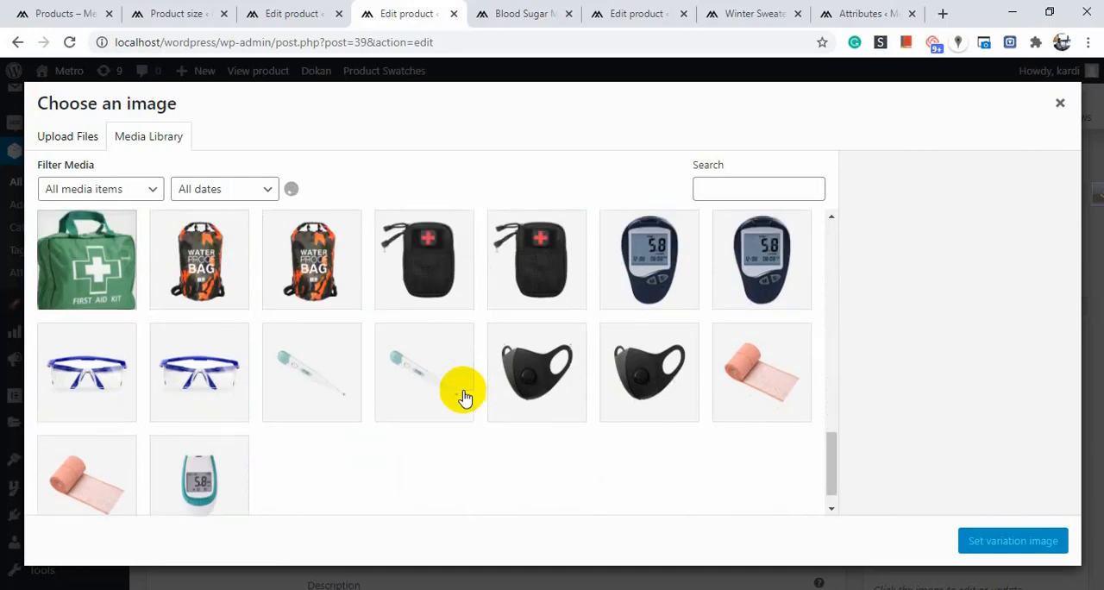
scroll(463, 397, down, 10)
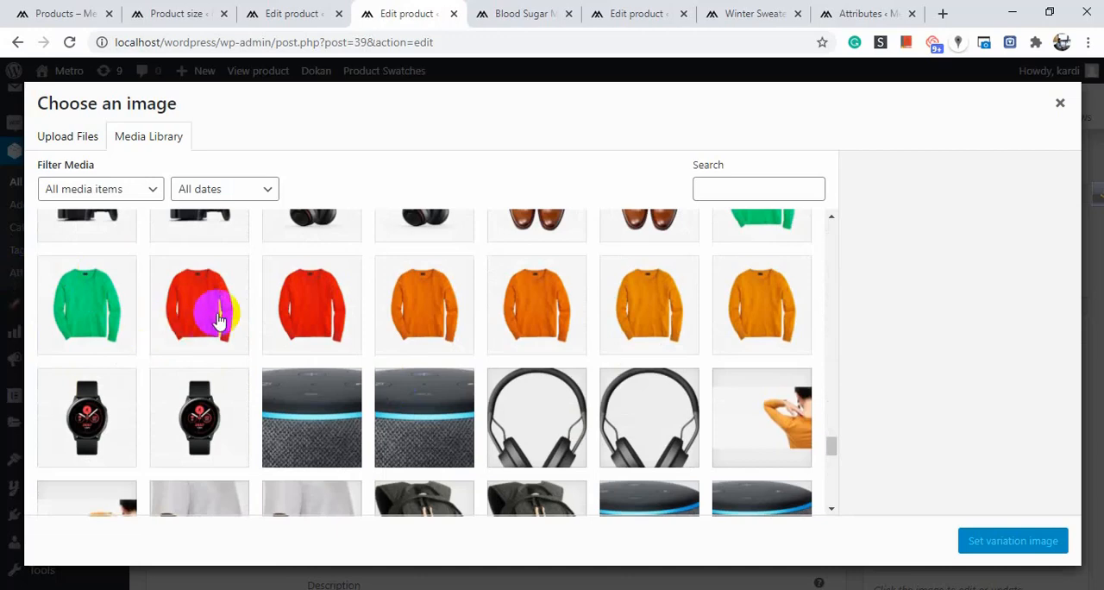
click(219, 320)
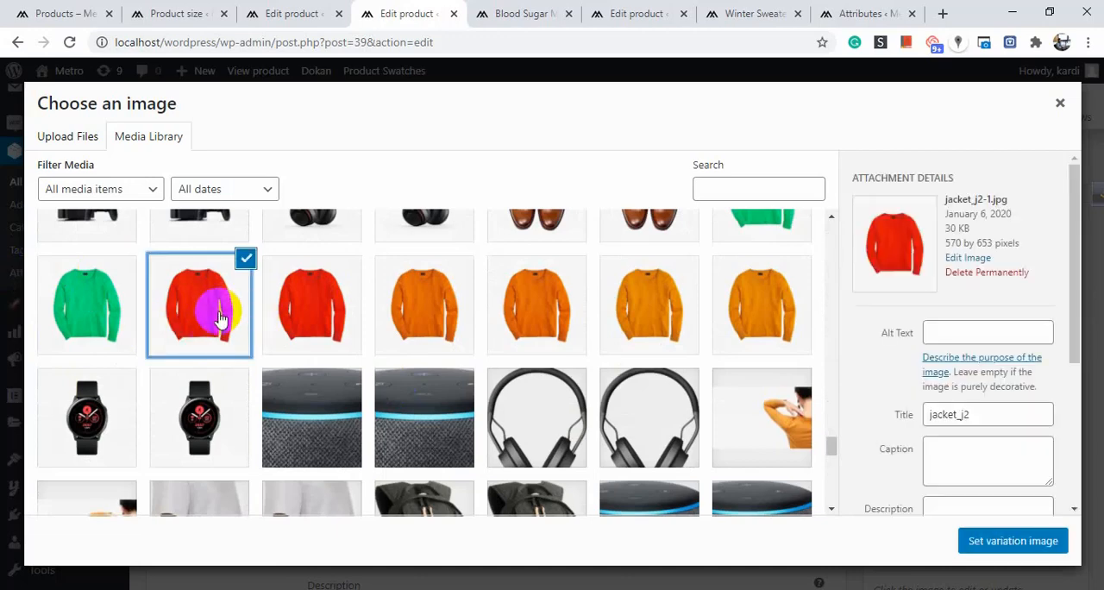
click(1014, 540)
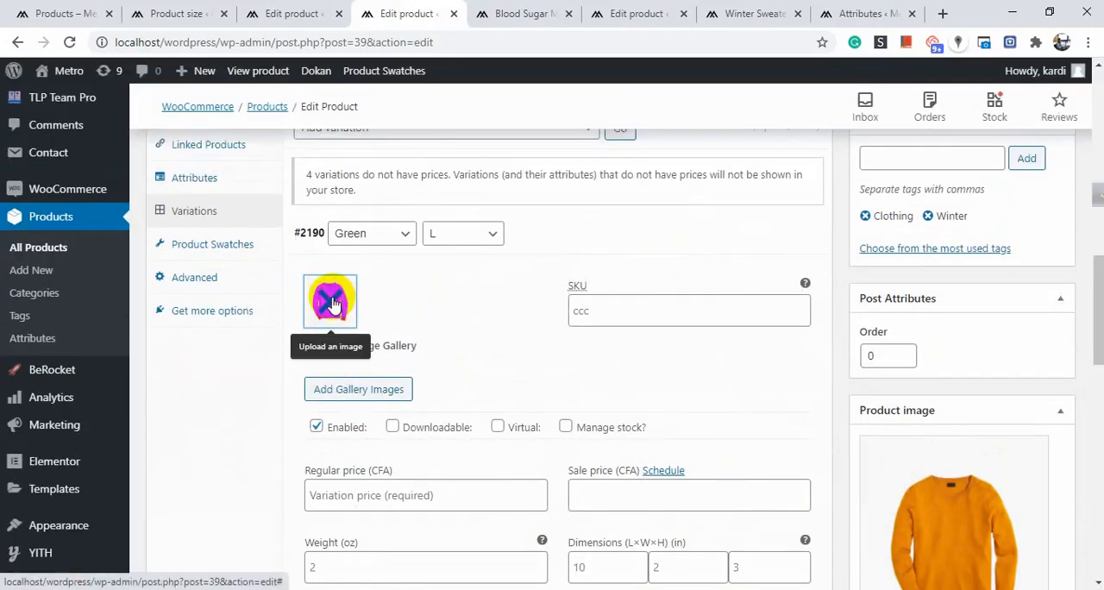
Replace the Green, L variation's image with the green sweater picture from the media library.
click(336, 306)
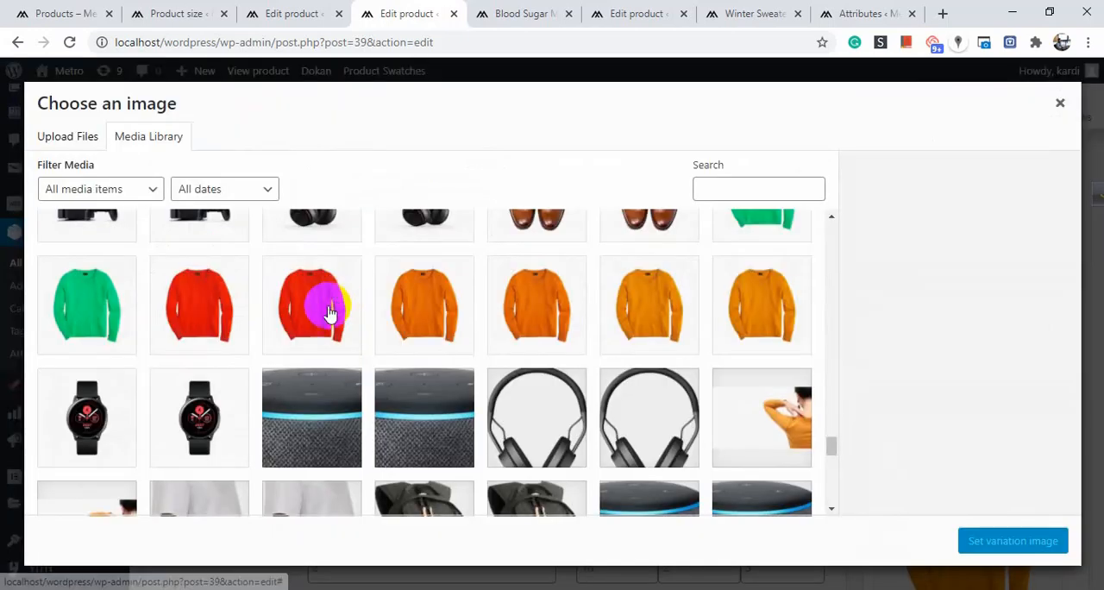
click(121, 310)
click(1018, 552)
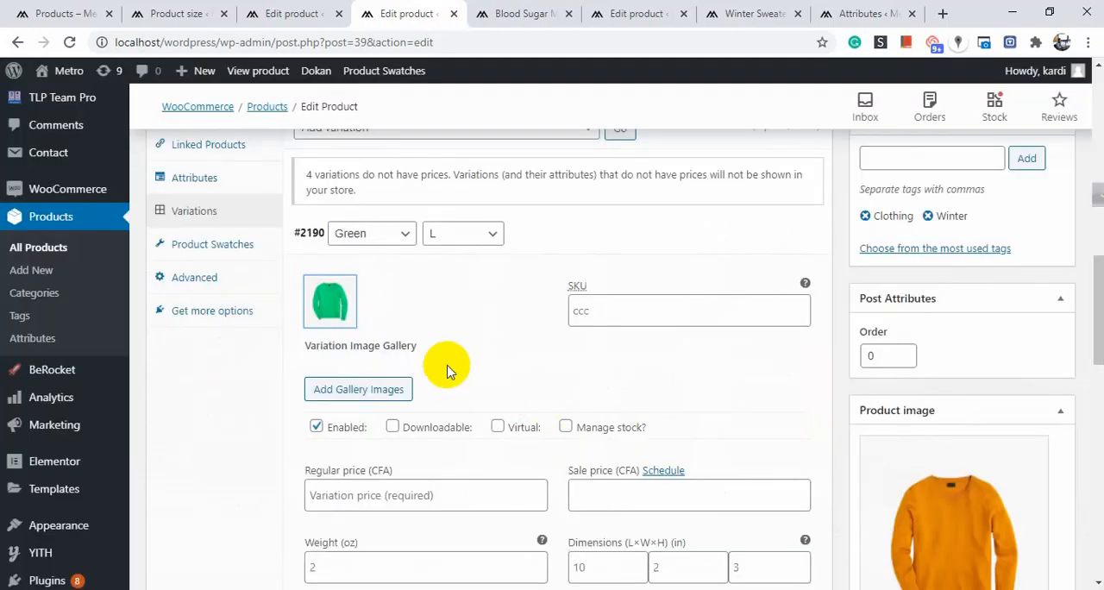
Set the Green, L variation's SKU to ss and its regular price to 10.
scroll(443, 365, down, 2)
scroll(444, 365, up, 2)
click(648, 301)
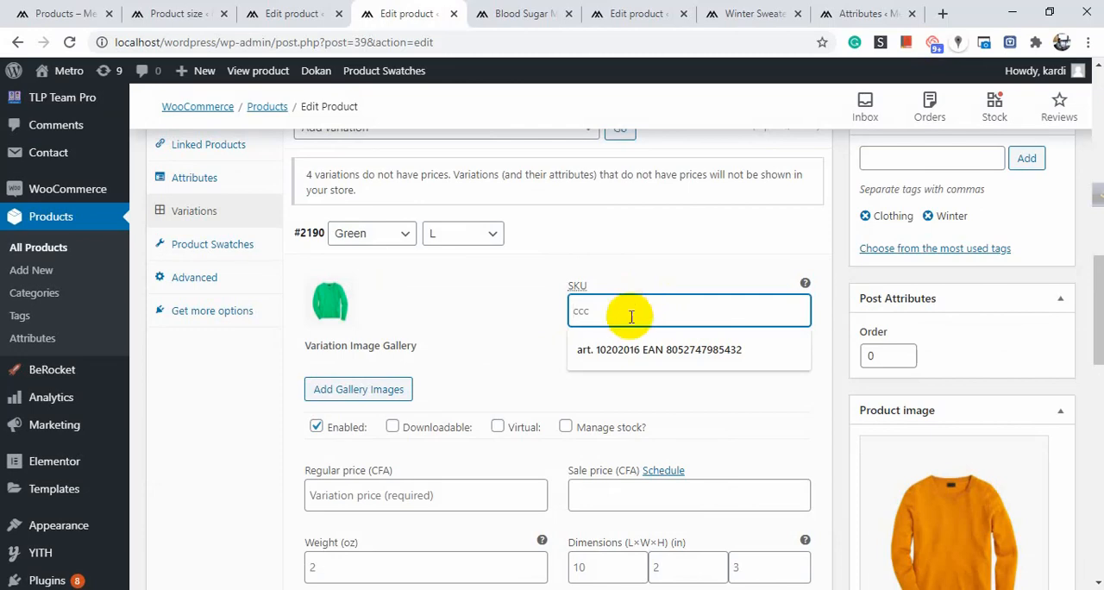
text(ss)
scroll(483, 323, down, 3)
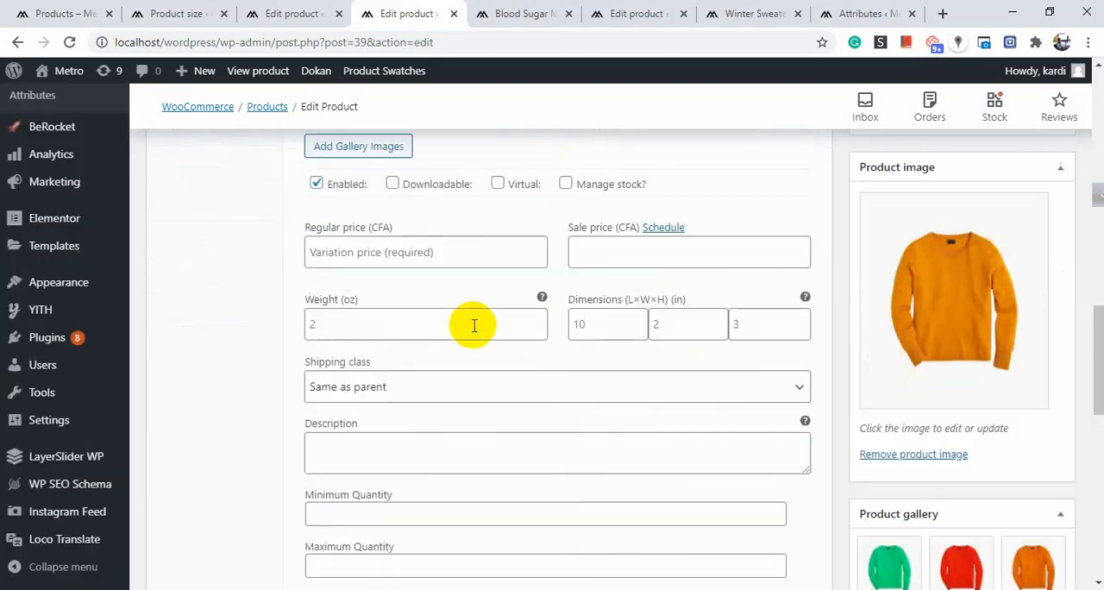
scroll(431, 328, up, 1)
click(354, 340)
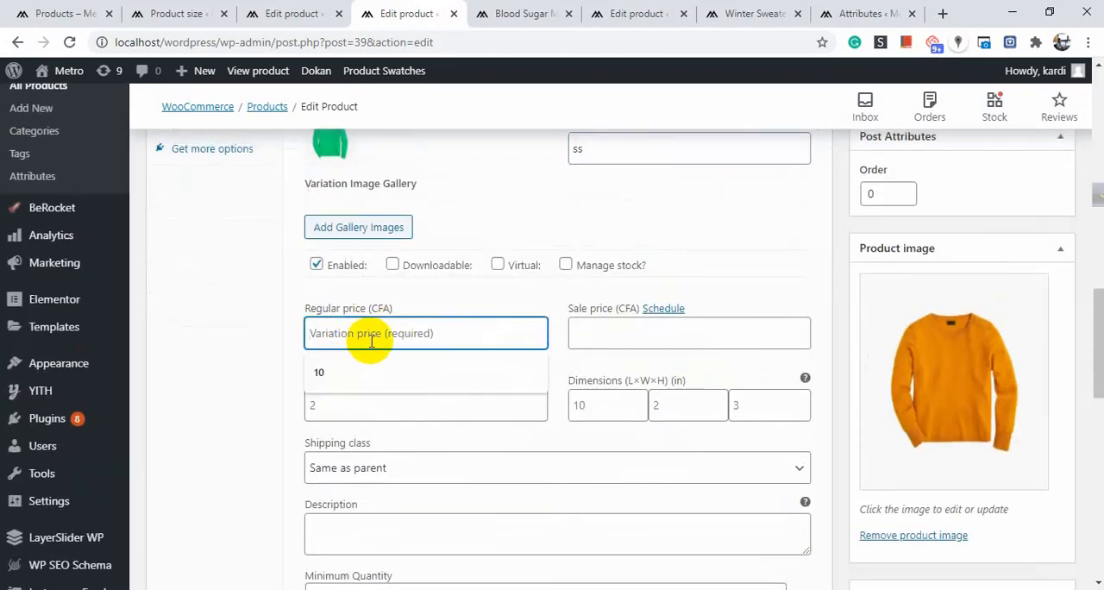
click(345, 373)
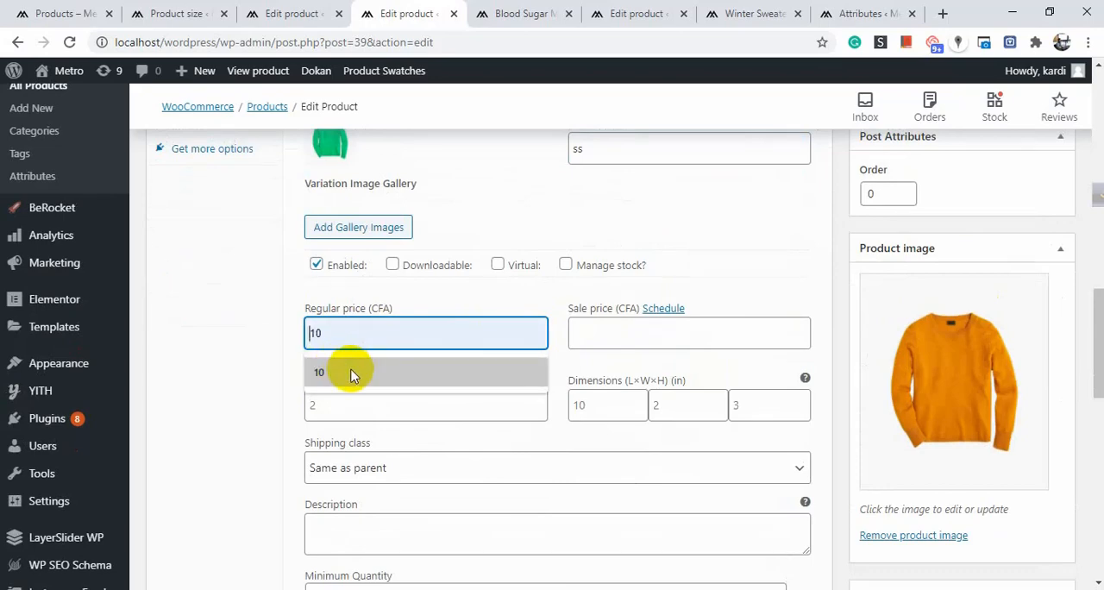
Expand the Green, M variation and look over its image, SKU, price, shipping and description fields.
scroll(507, 340, down, 4)
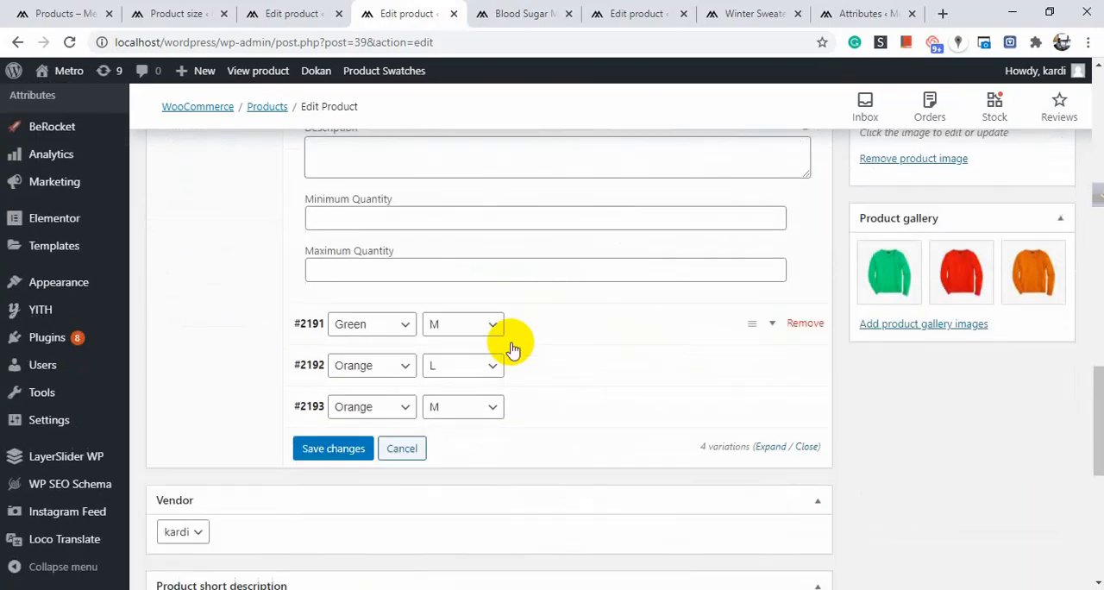
scroll(509, 338, up, 2)
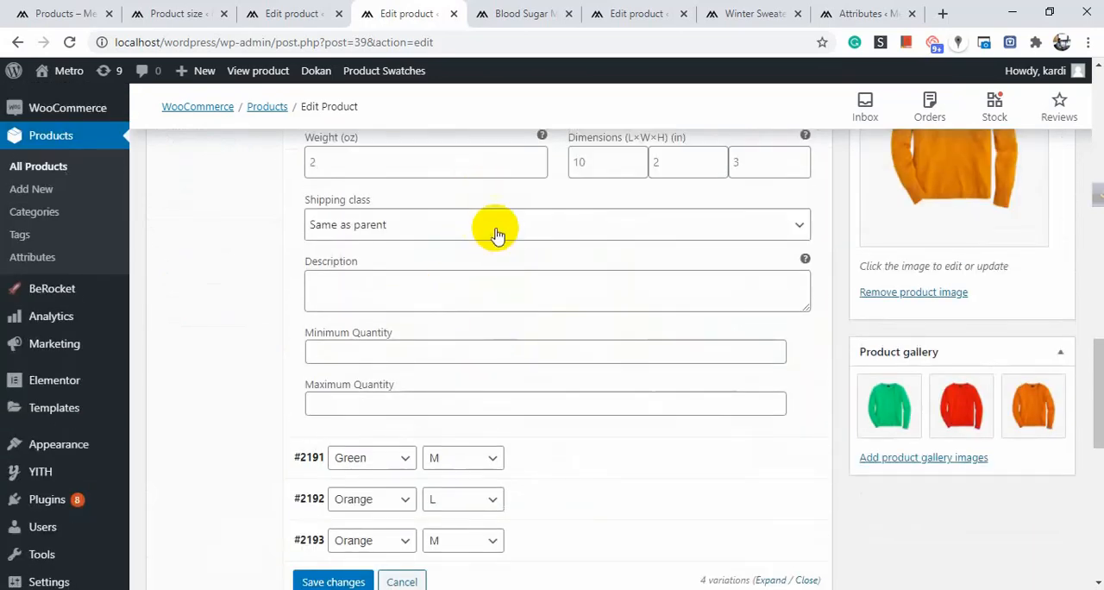
click(474, 291)
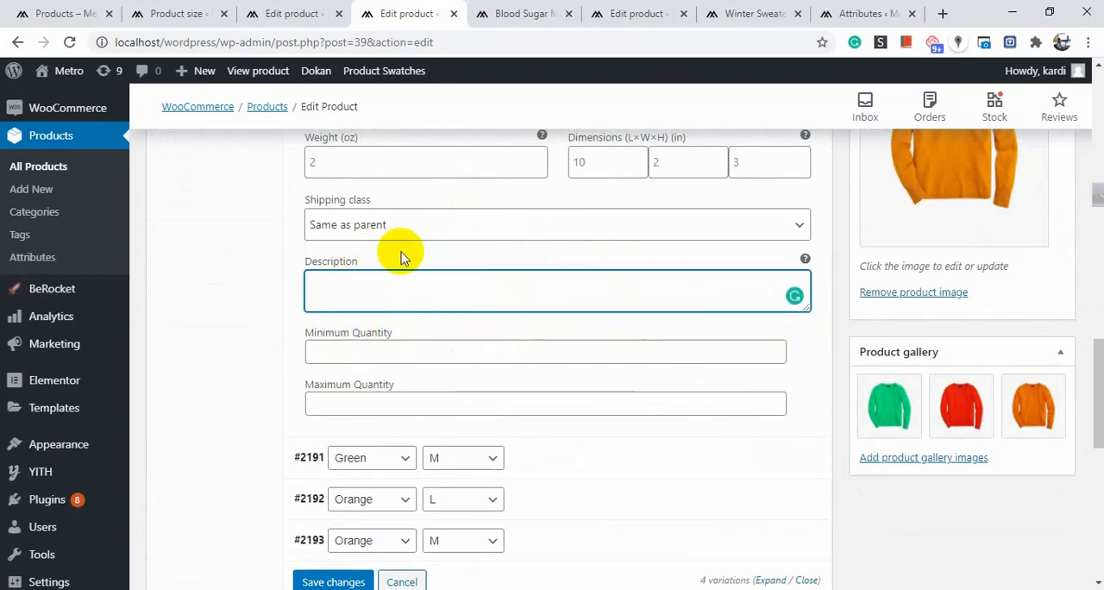
scroll(518, 259, down, 3)
click(559, 235)
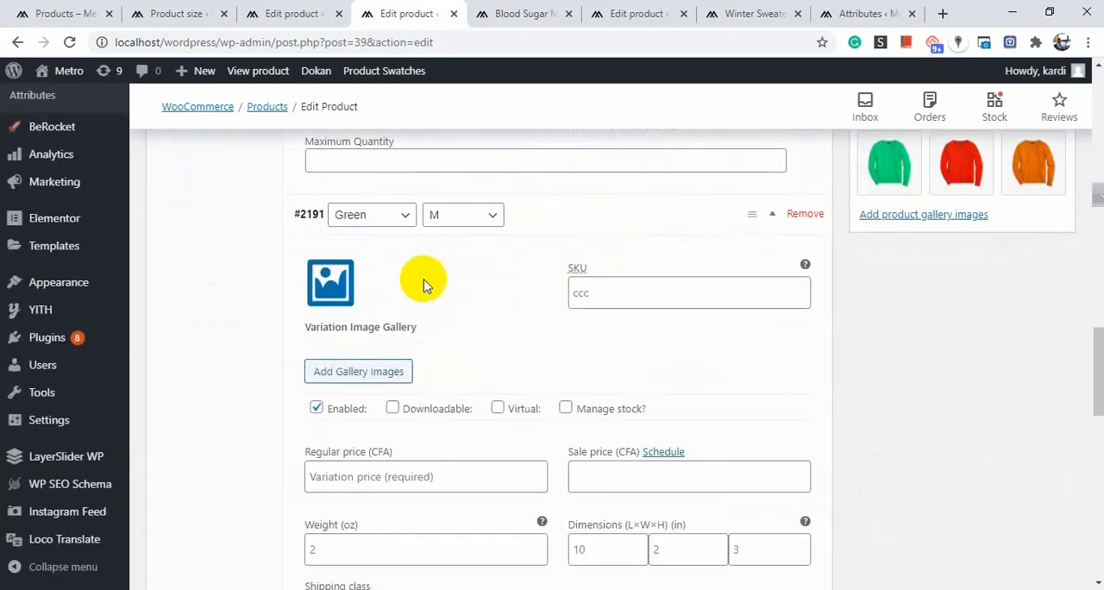
scroll(509, 276, down, 3)
scroll(498, 293, up, 1)
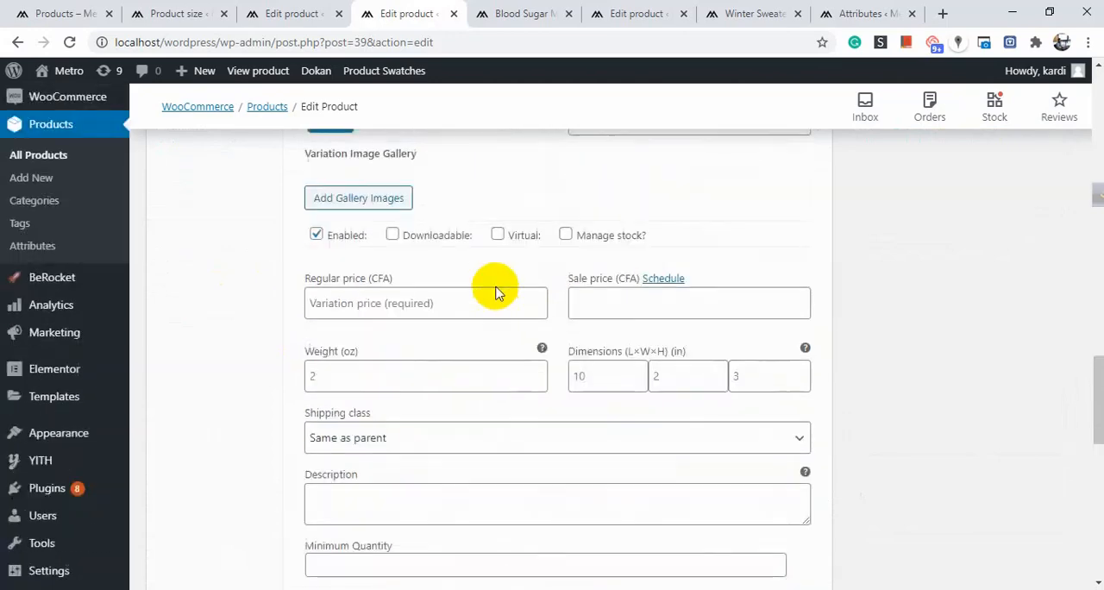
scroll(495, 293, down, 5)
Expand the Orange, L variation and look over its image, SKU, price, shipping and quantity fields.
click(595, 275)
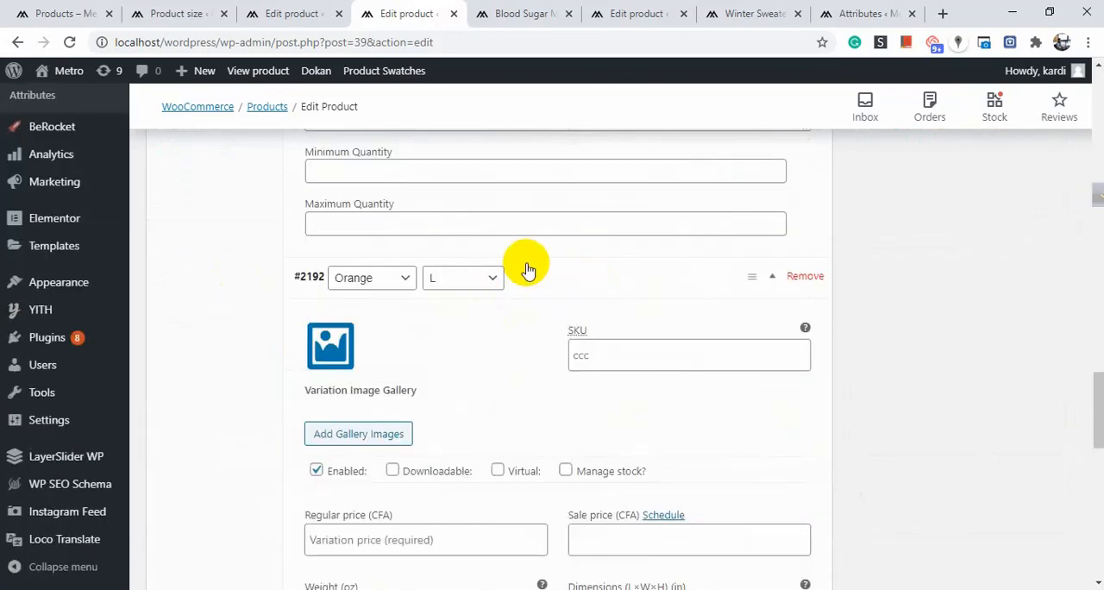
scroll(496, 276, down, 4)
scroll(508, 229, up, 4)
scroll(530, 284, down, 4)
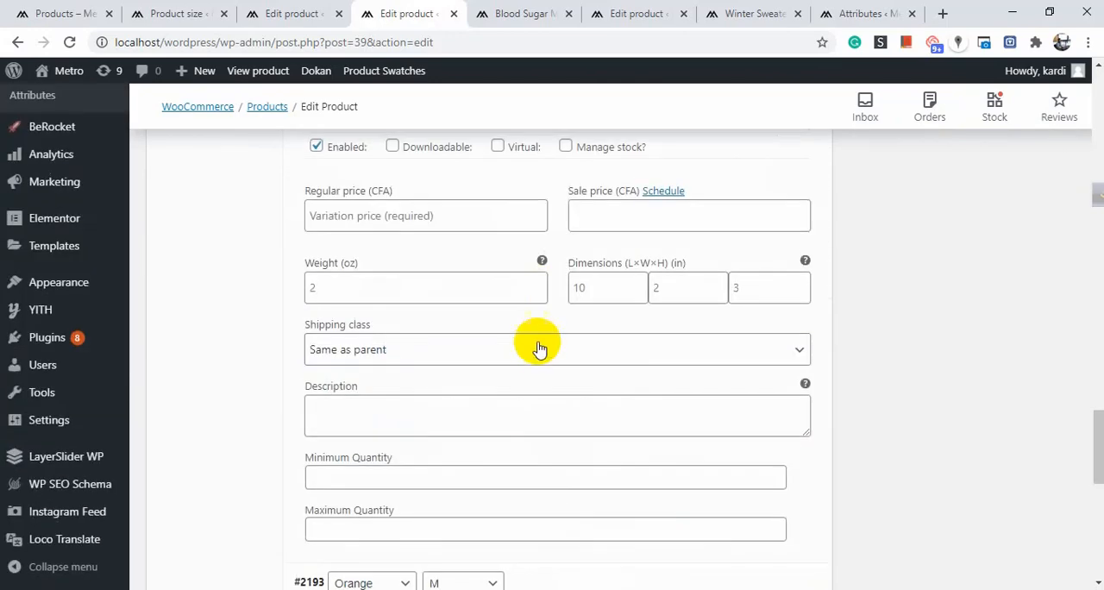
scroll(534, 344, down, 5)
scroll(544, 297, up, 4)
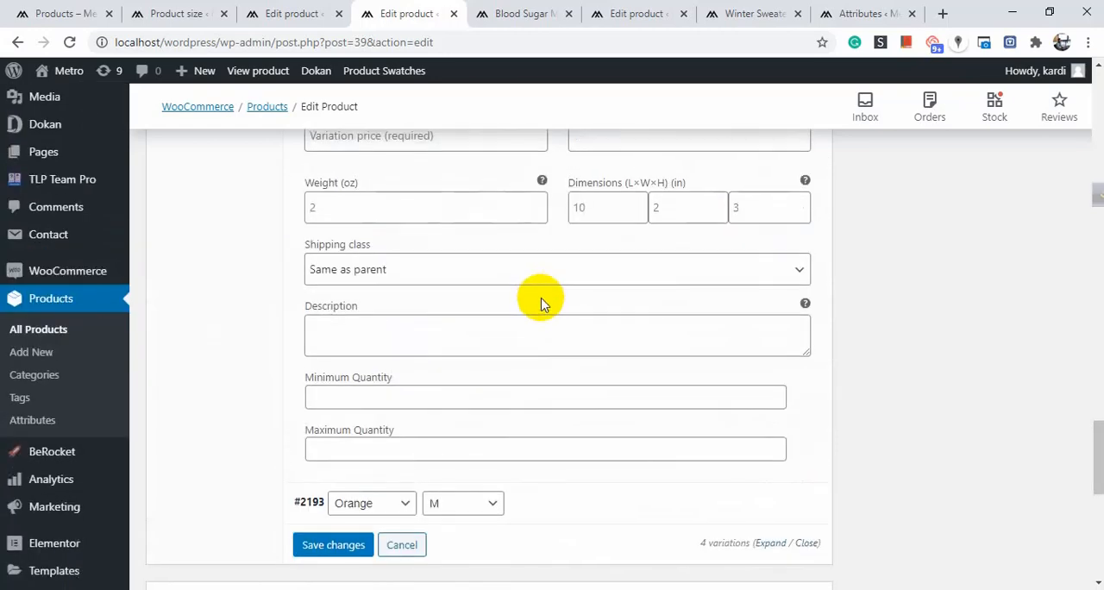
scroll(541, 301, up, 3)
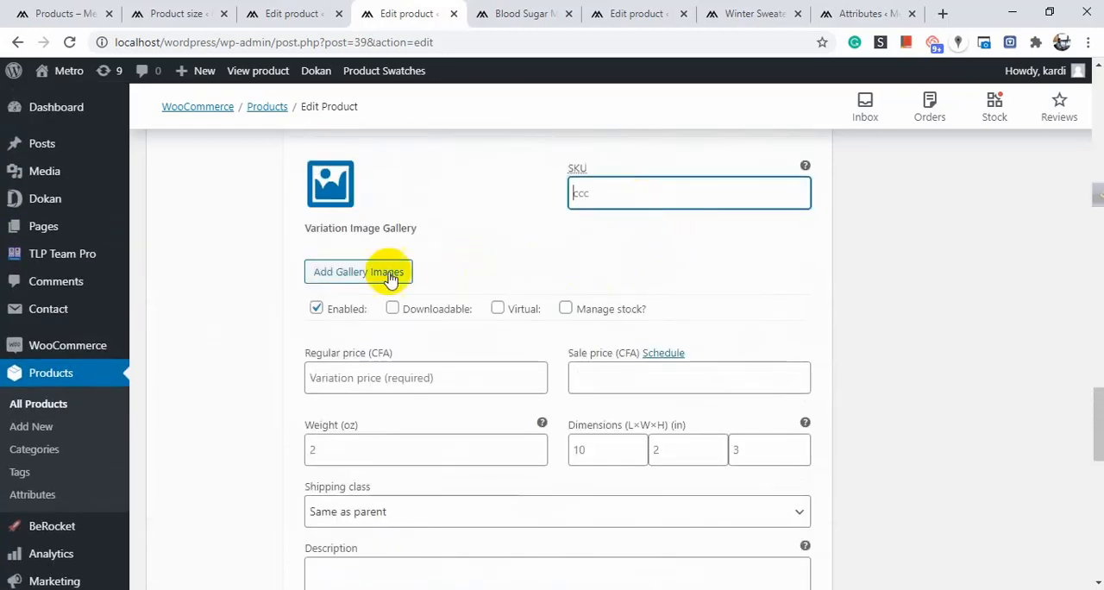
scroll(431, 198, down, 3)
scroll(552, 289, up, 3)
scroll(440, 311, down, 5)
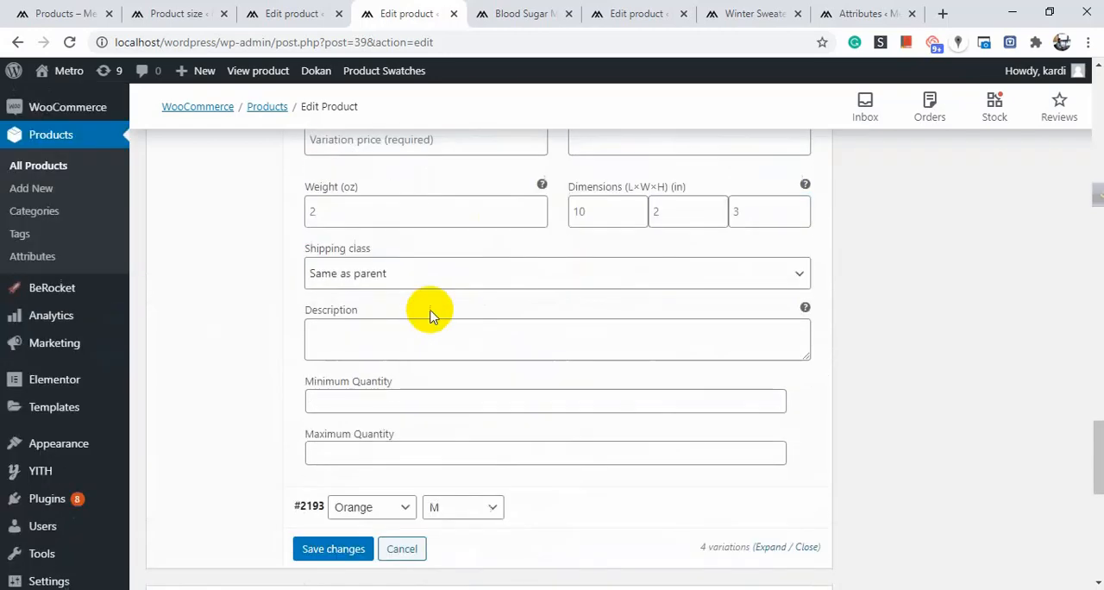
Expand the Orange, M variation and review its details along with those of the Orange, L variation.
click(627, 330)
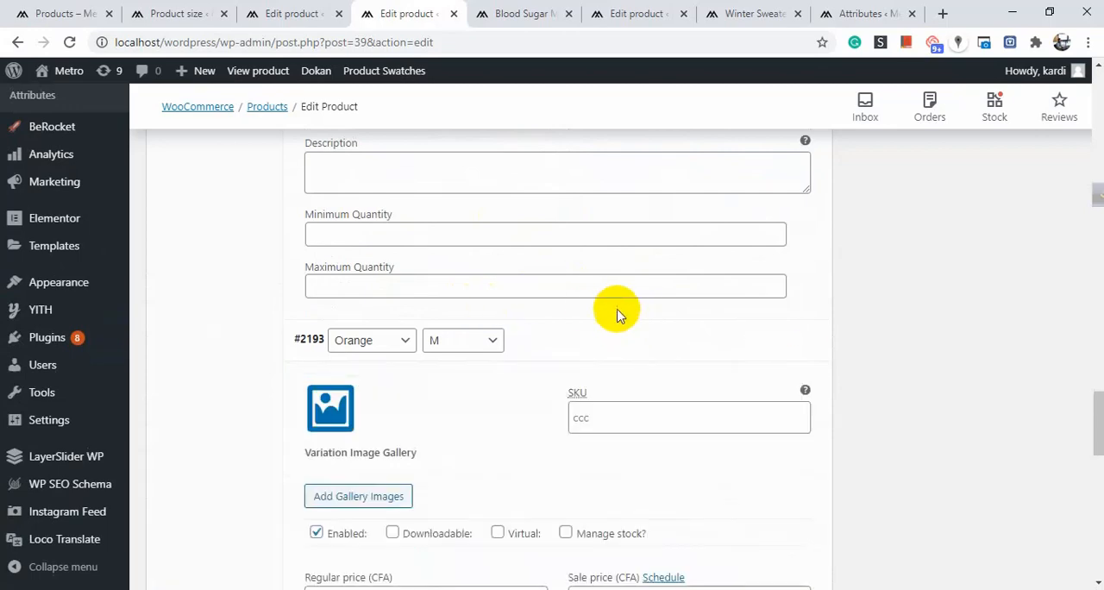
scroll(603, 310, down, 4)
scroll(505, 290, up, 3)
scroll(505, 288, down, 8)
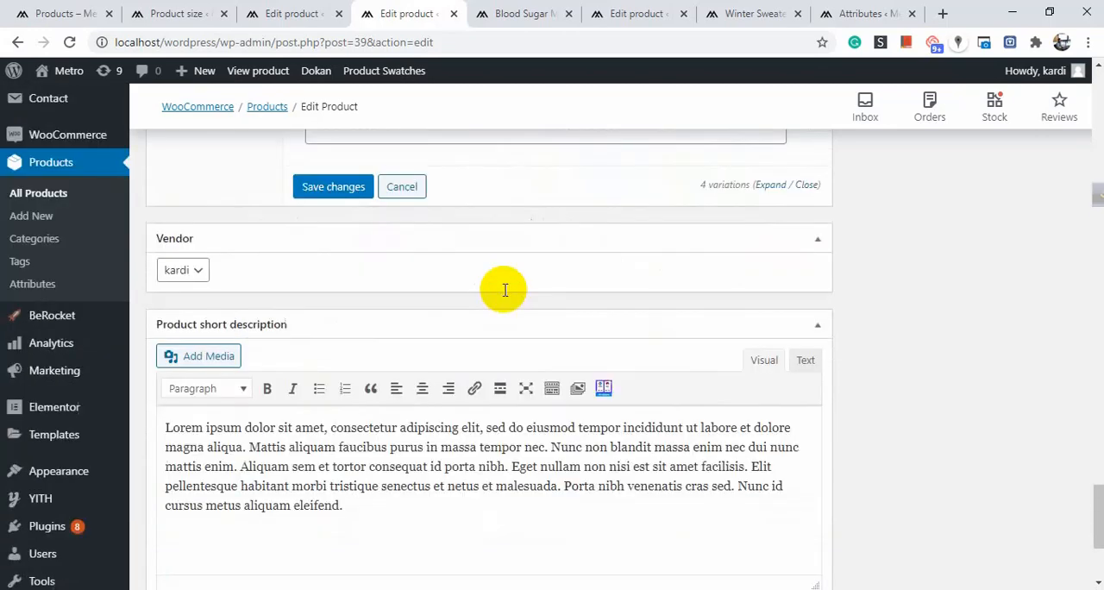
scroll(505, 296, up, 7)
scroll(505, 295, up, 3)
scroll(504, 295, down, 3)
scroll(504, 294, up, 2)
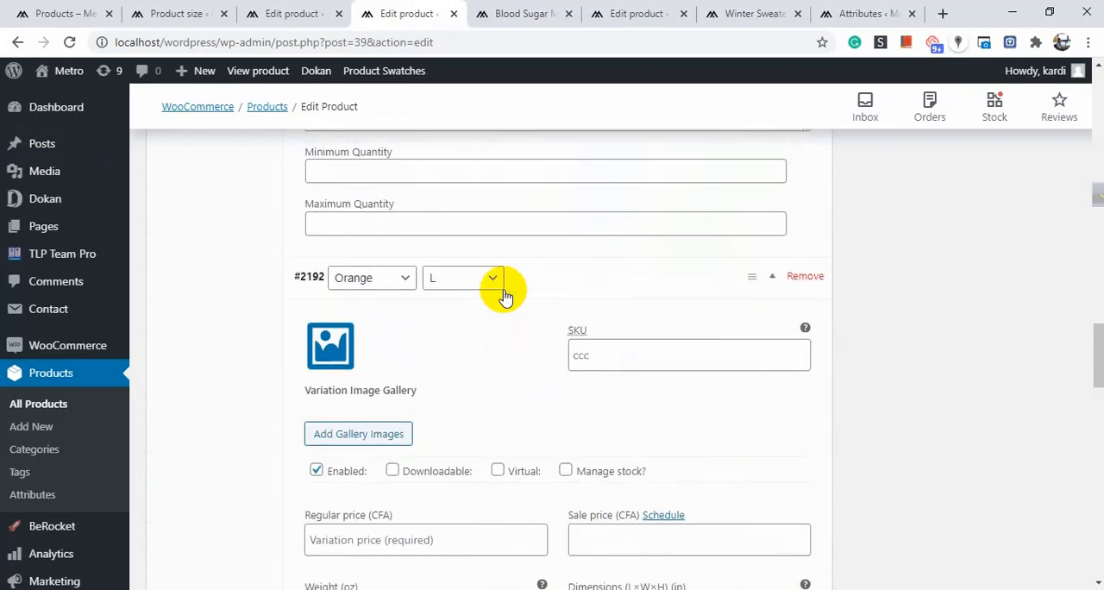
scroll(524, 310, down, 2)
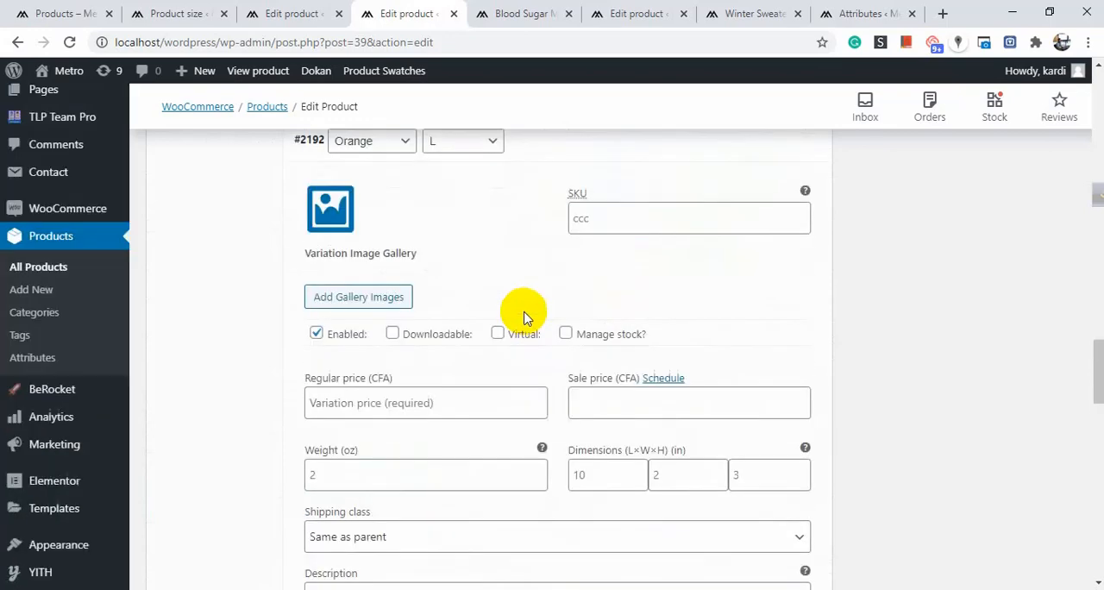
scroll(519, 306, up, 3)
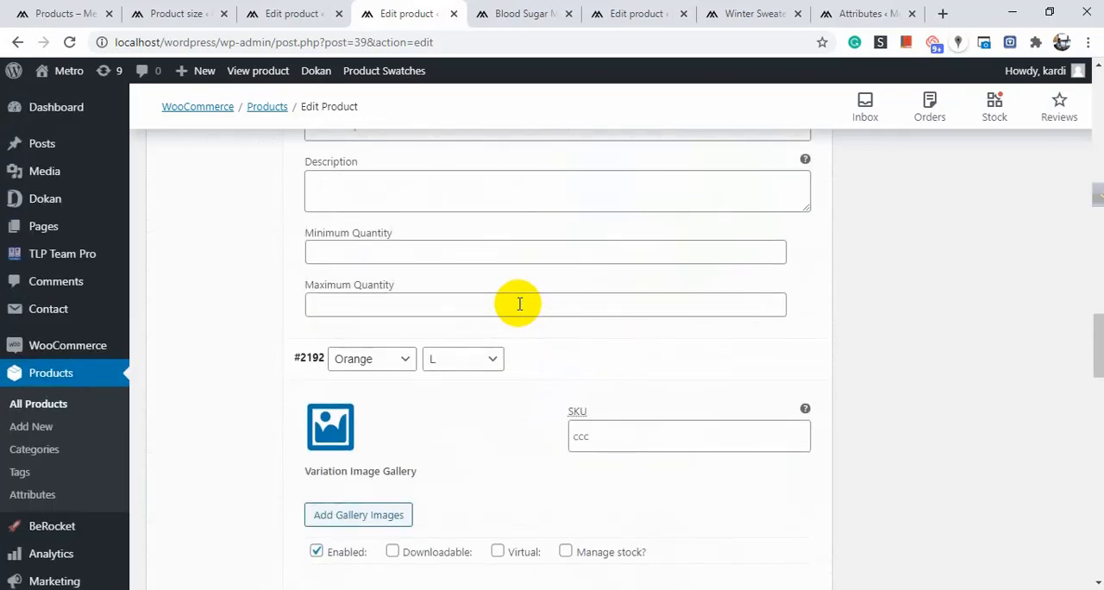
scroll(758, 301, down, 5)
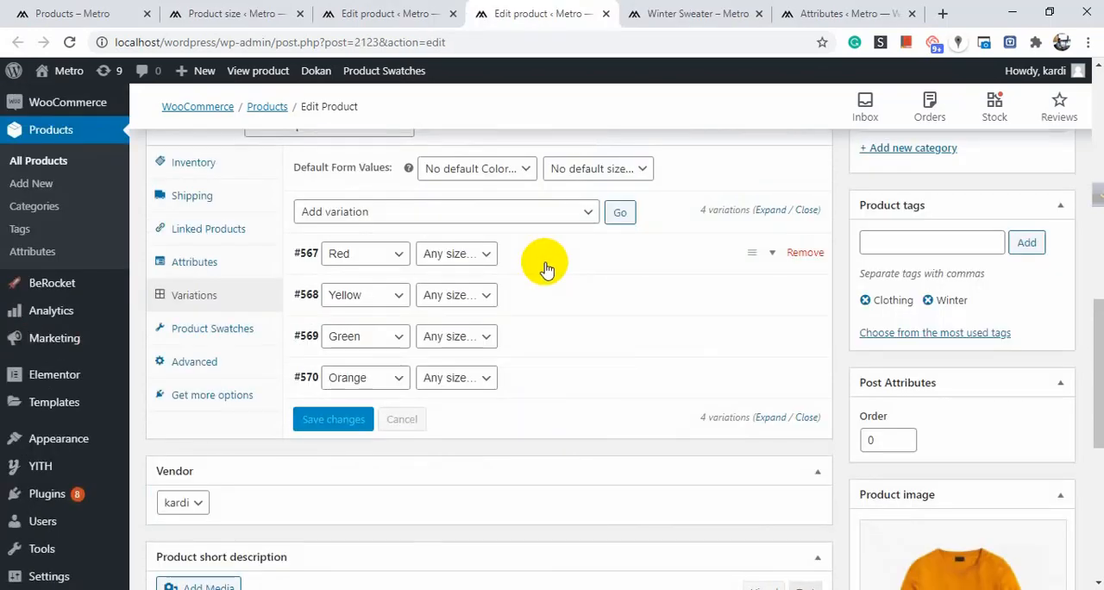
On the other Winter Sweater product, inspect the Red and Yellow variations' images and regular prices, collapsing each one again.
click(546, 268)
click(546, 267)
click(545, 267)
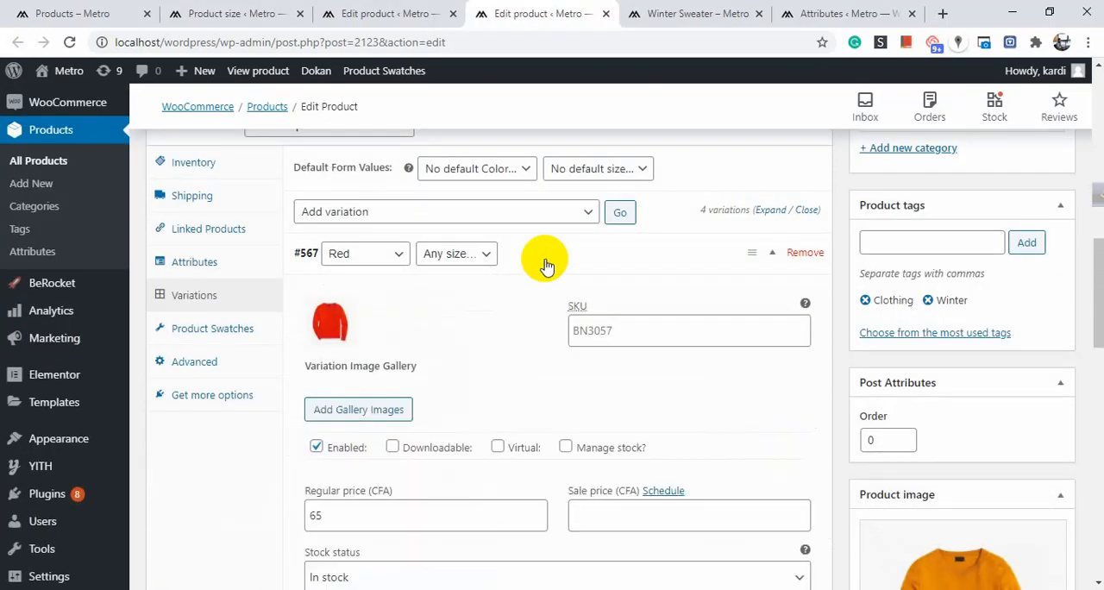
click(546, 266)
scroll(537, 259, down, 1)
click(567, 220)
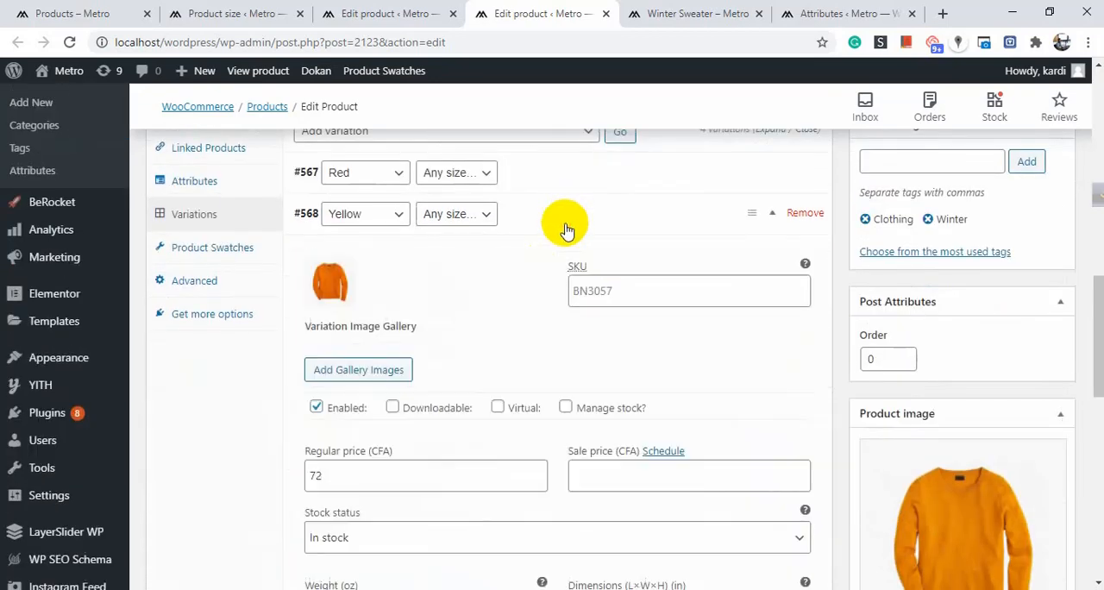
click(566, 226)
Inspect the Green variation's details and collapse it again.
scroll(564, 220, down, 3)
scroll(564, 222, up, 4)
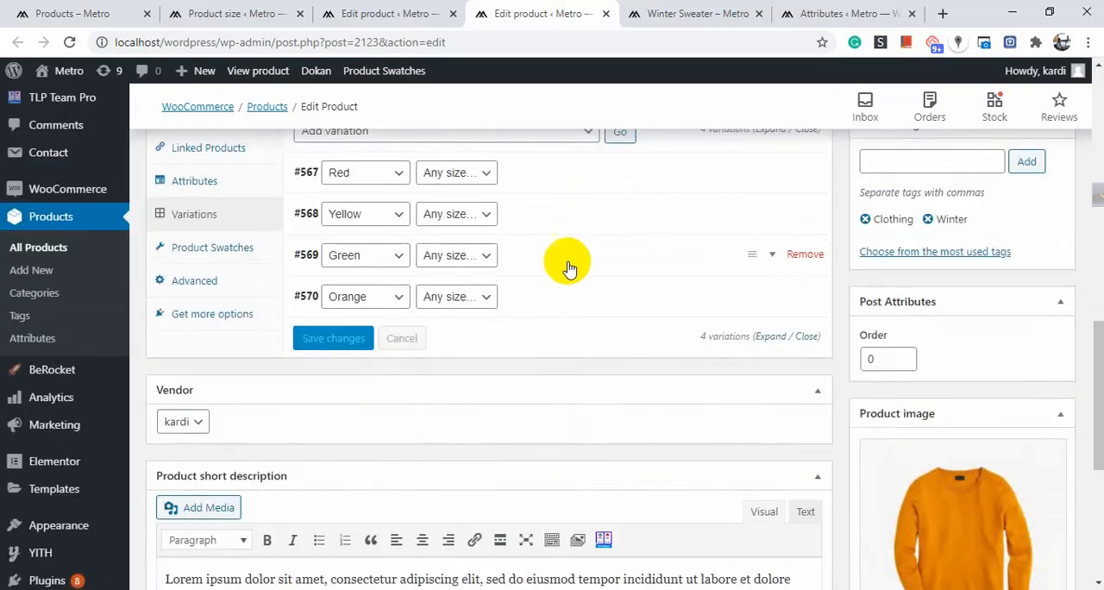
click(567, 263)
click(569, 265)
scroll(571, 263, down, 2)
scroll(529, 214, up, 3)
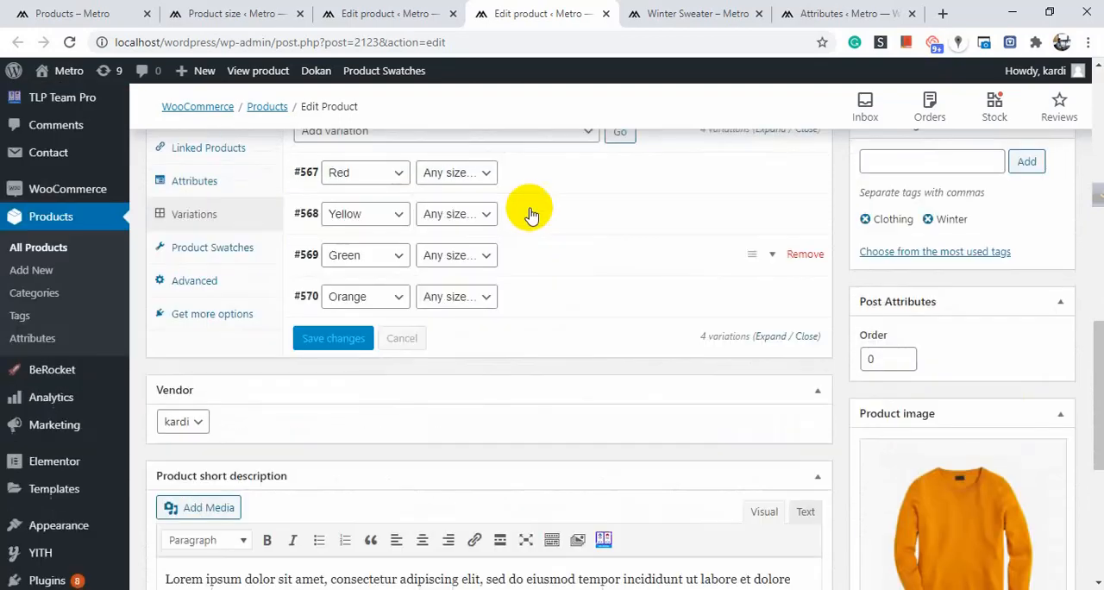
Update the published Winter Sweater product to save its variations.
scroll(394, 348, up, 3)
scroll(455, 348, down, 8)
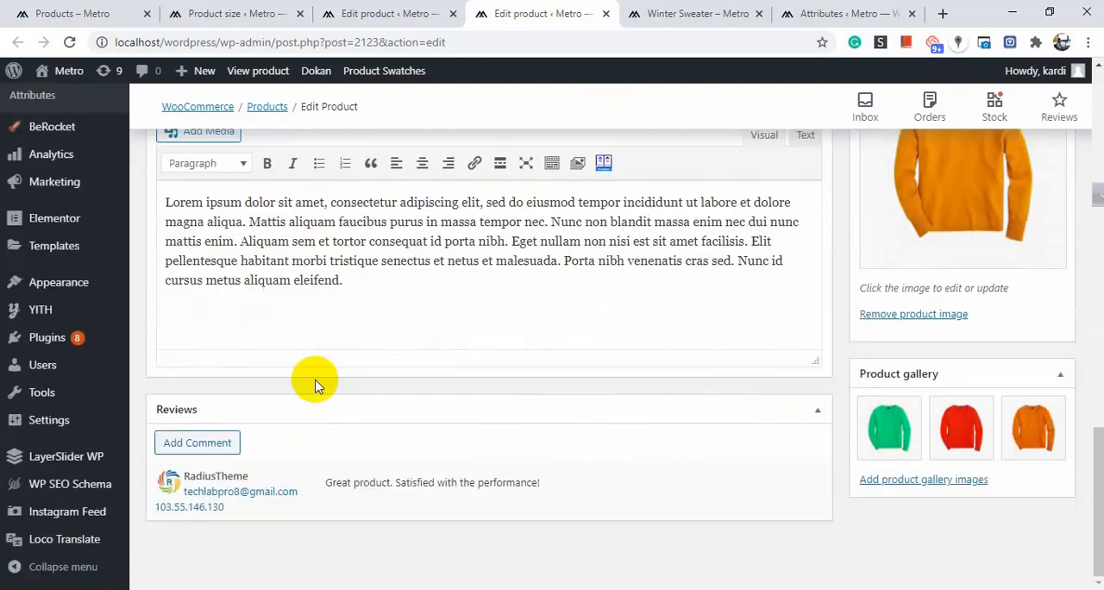
scroll(888, 335, up, 1)
scroll(888, 335, up, 10)
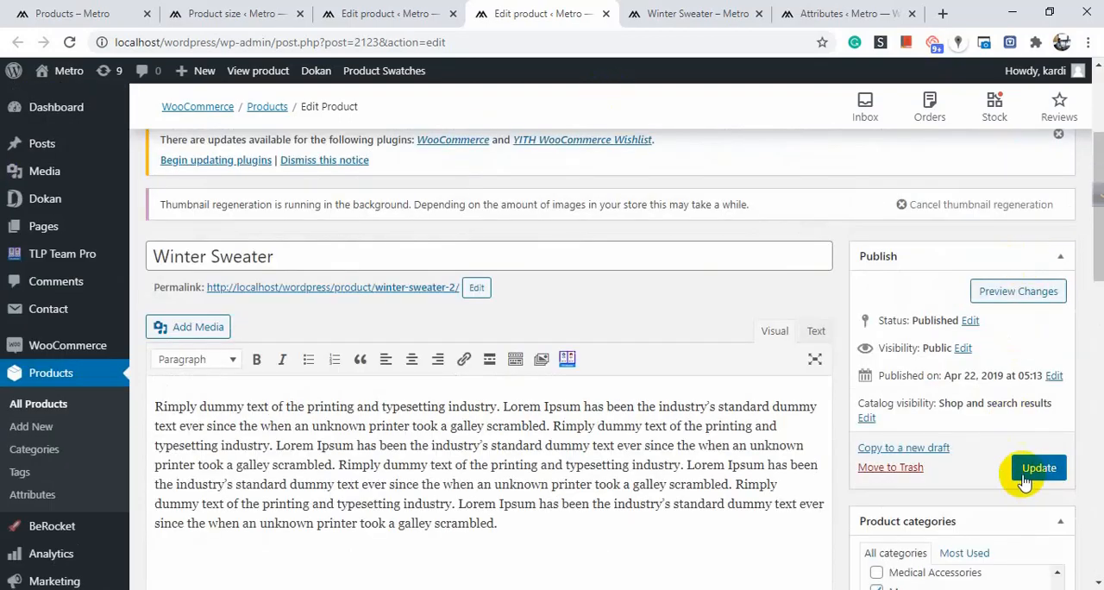
click(1029, 468)
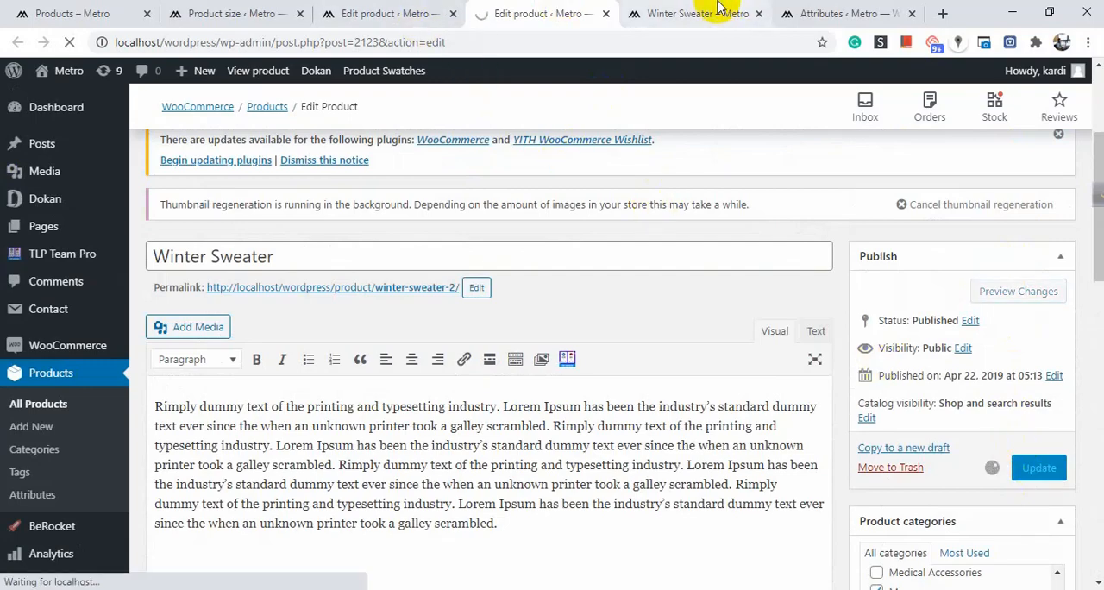
Switch to the Winter Sweater shop page and preview the Green, Orange, Red and Yellow color swatches in size L.
click(734, 13)
scroll(546, 225, up, 2)
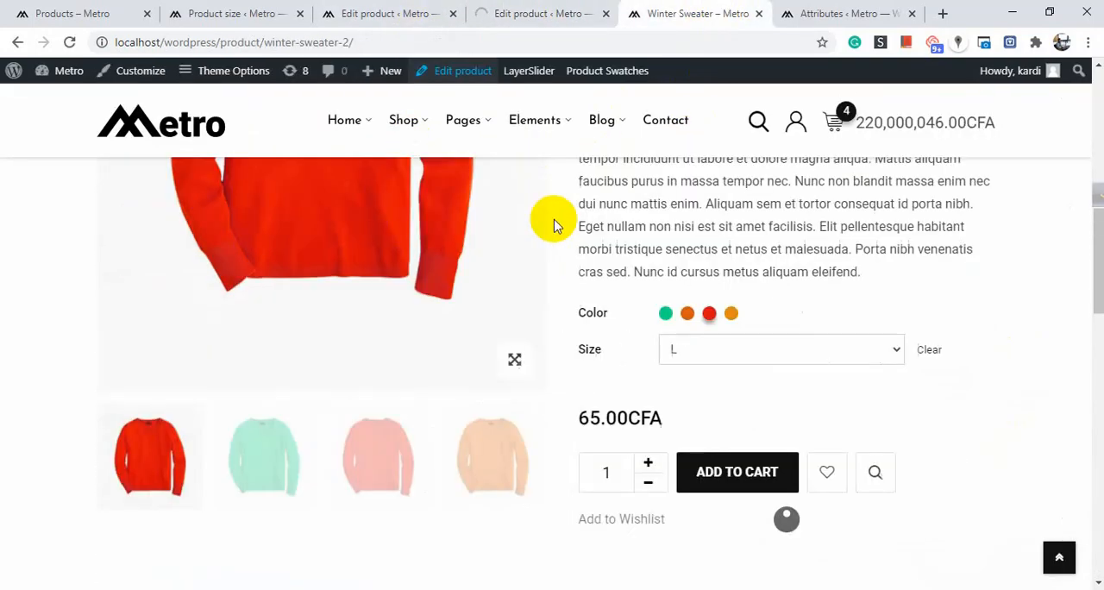
scroll(701, 292, down, 3)
scroll(743, 314, up, 5)
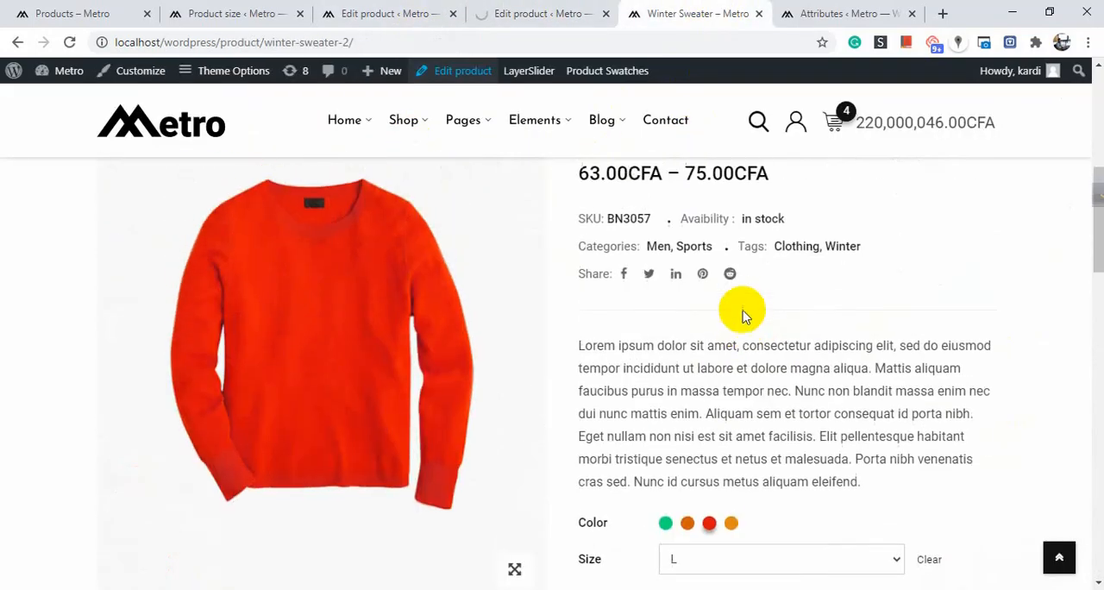
scroll(683, 294, down, 3)
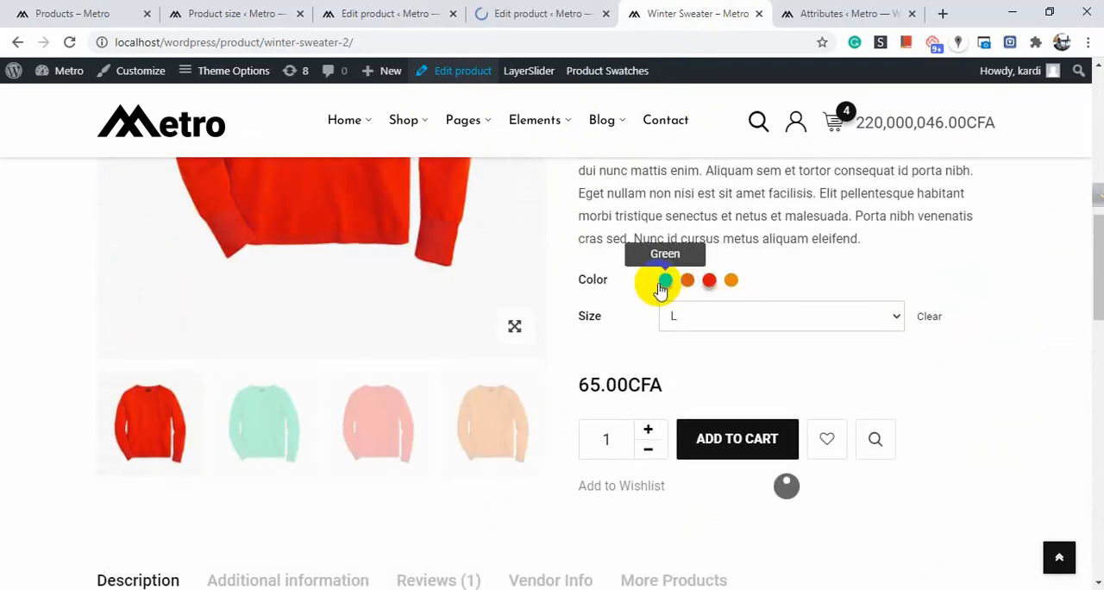
click(662, 283)
click(687, 281)
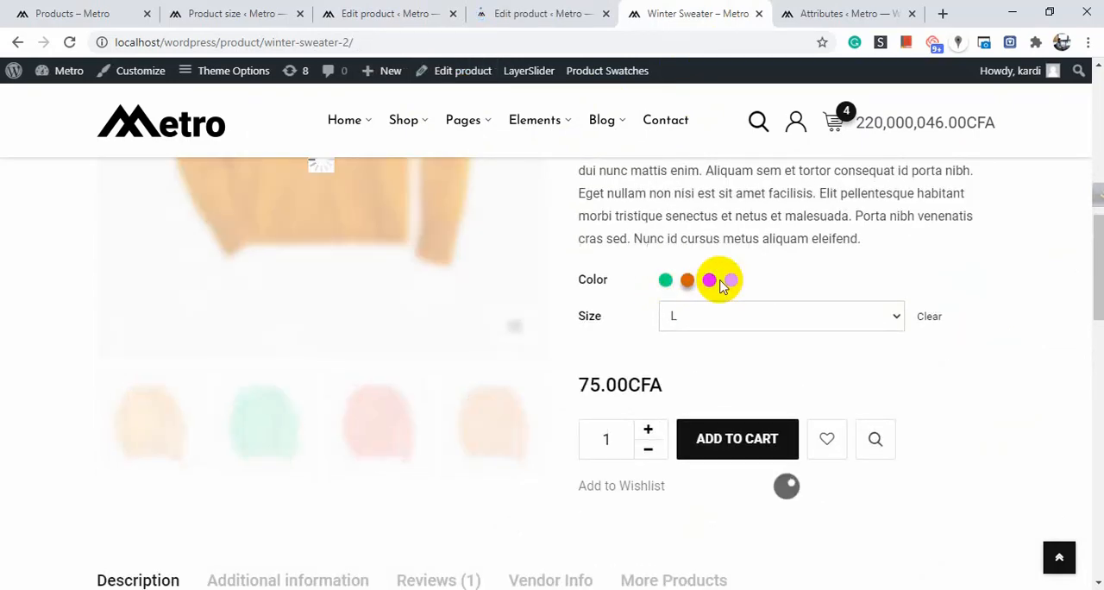
click(710, 281)
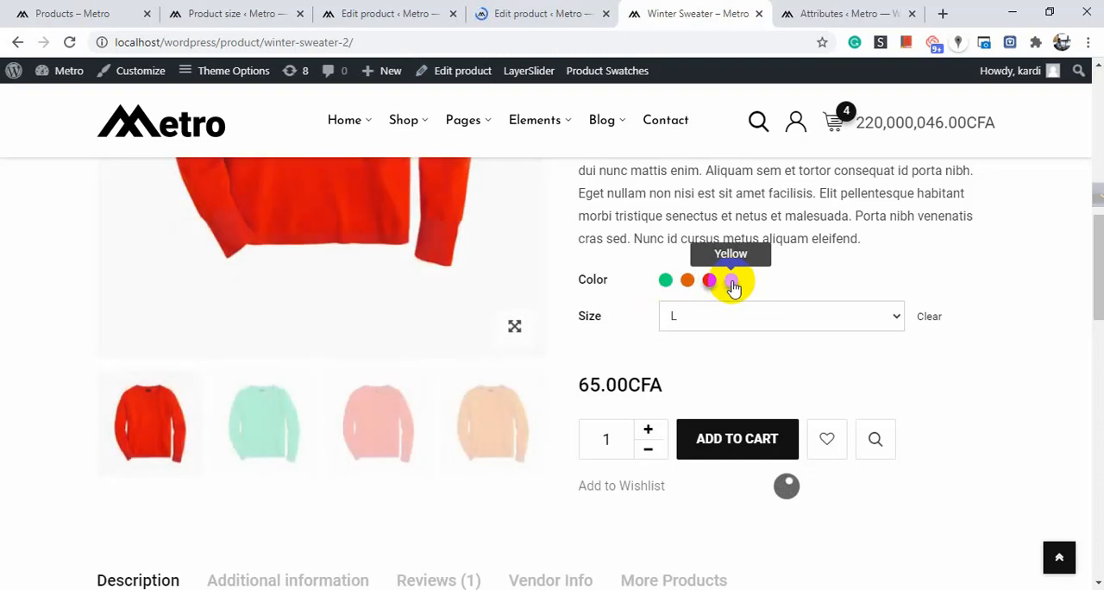
click(732, 283)
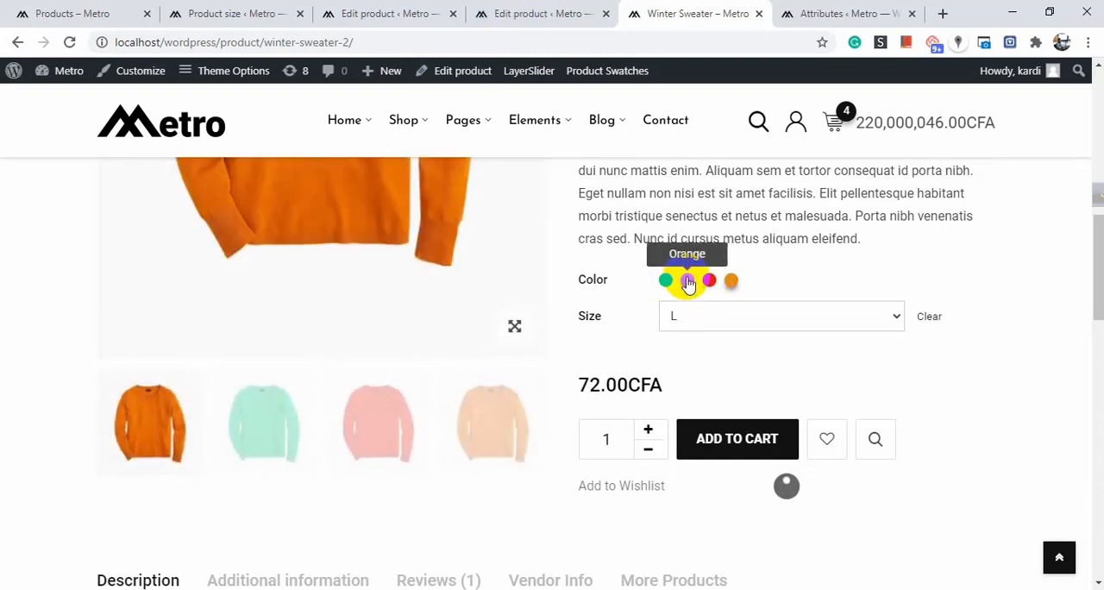
Preview the Orange swatch with size M, switch to Green and check the variation's price.
click(687, 281)
click(701, 315)
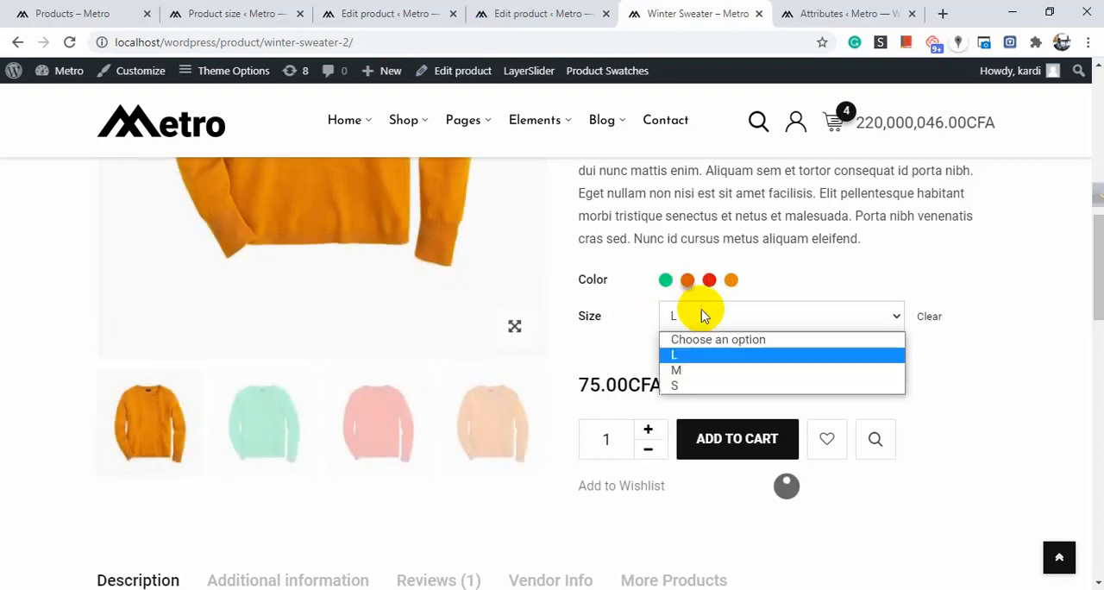
click(729, 369)
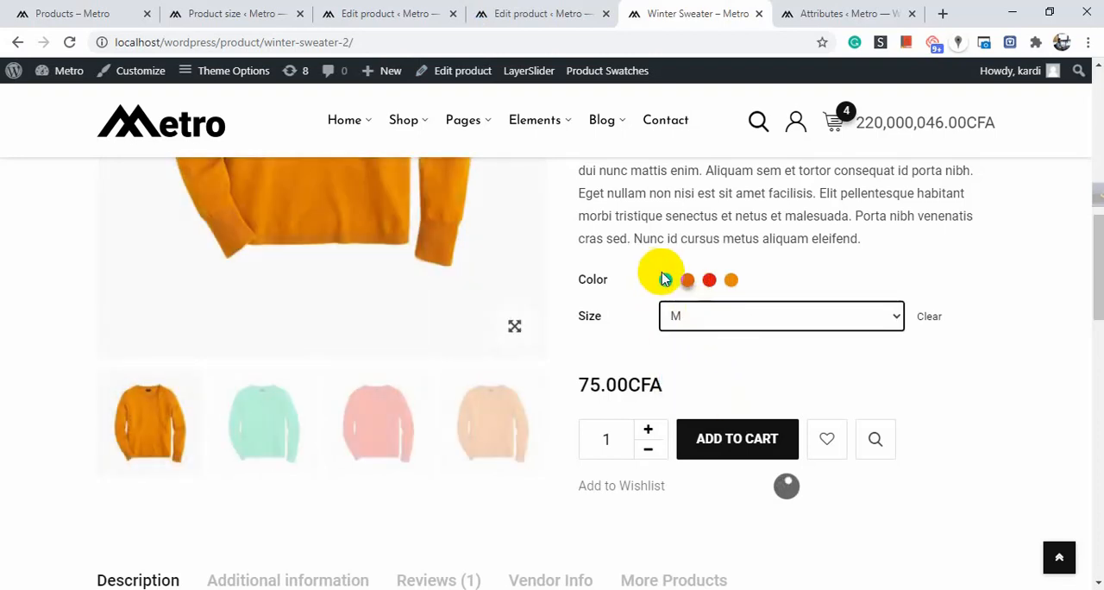
click(665, 281)
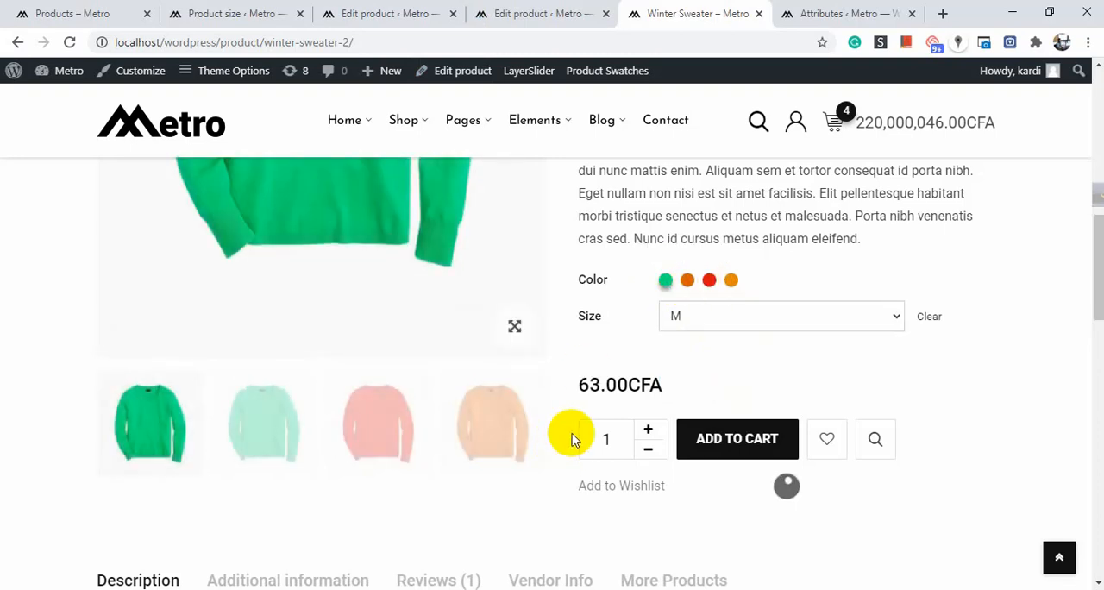
drag(576, 386, 696, 386)
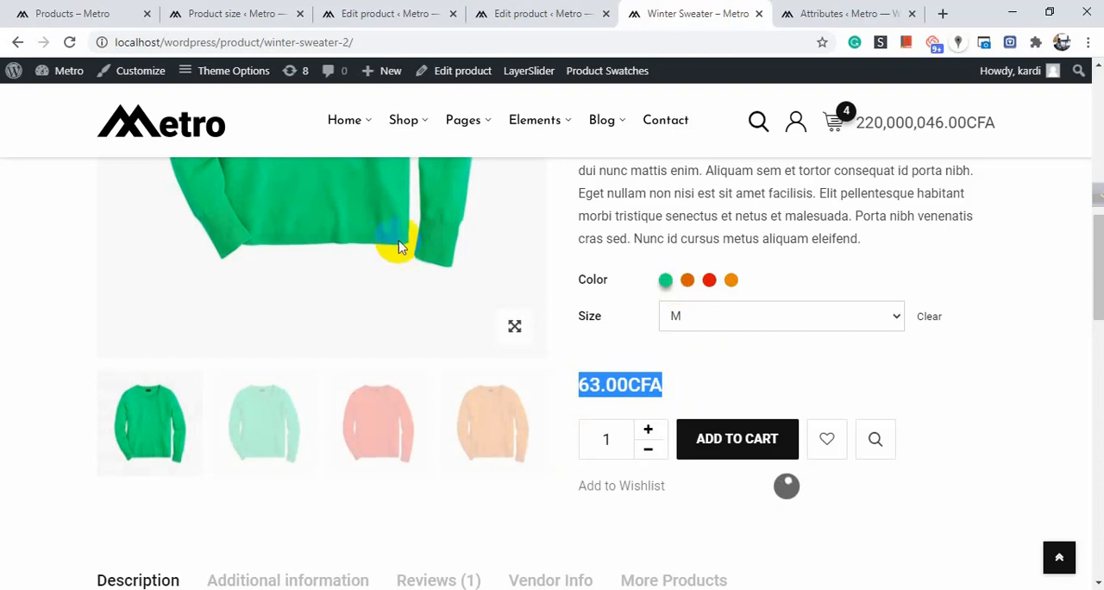
Preview the Red swatch and change the size to S.
click(665, 283)
click(711, 283)
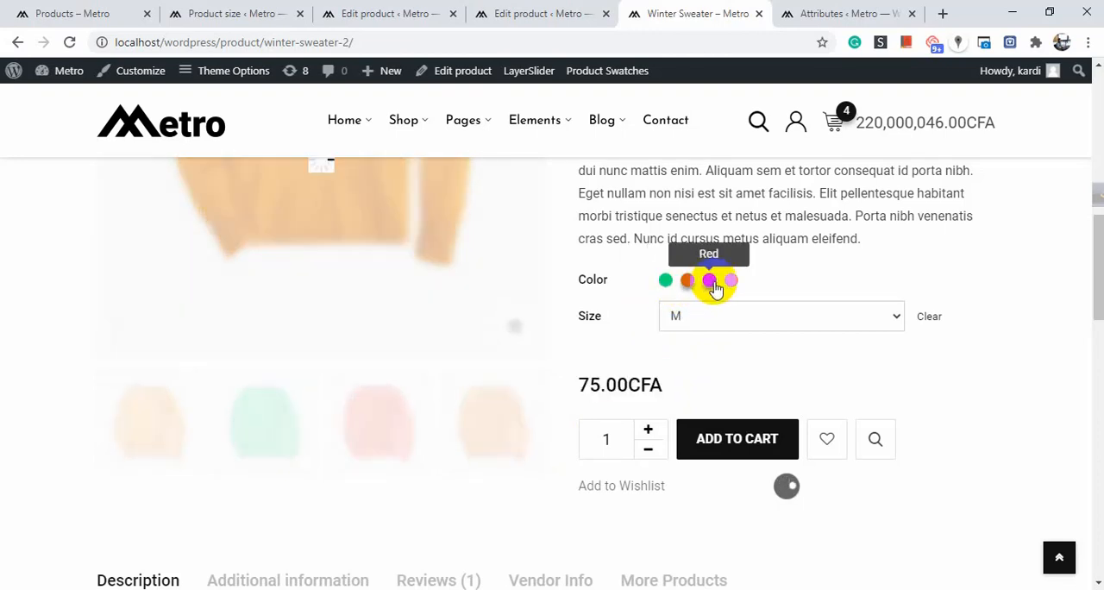
click(710, 321)
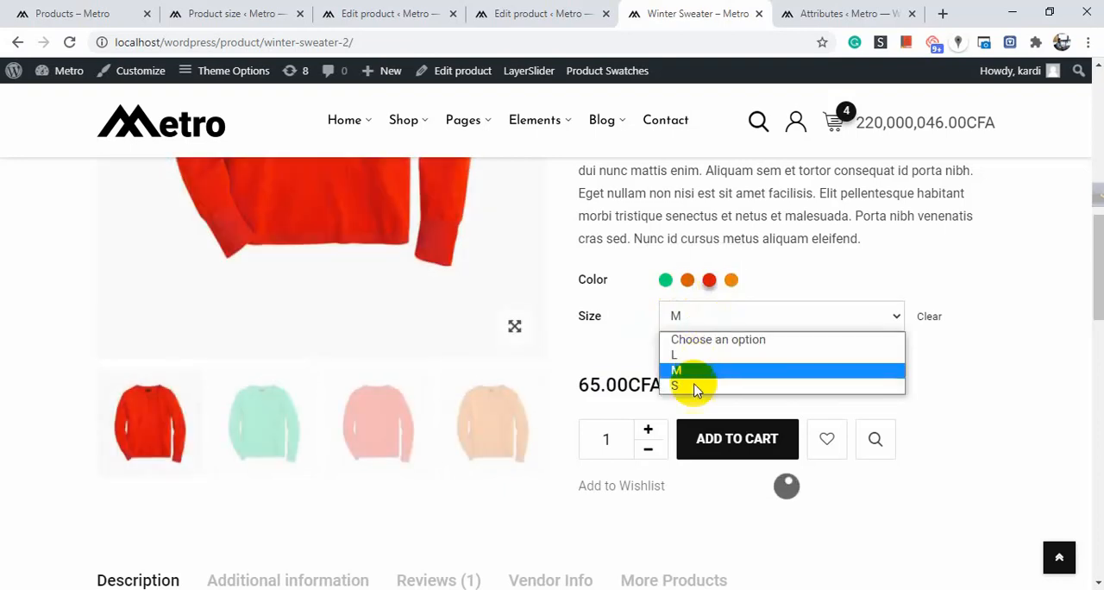
click(697, 386)
Preview the Green and Orange swatches in size S and look over the product image and price.
click(703, 282)
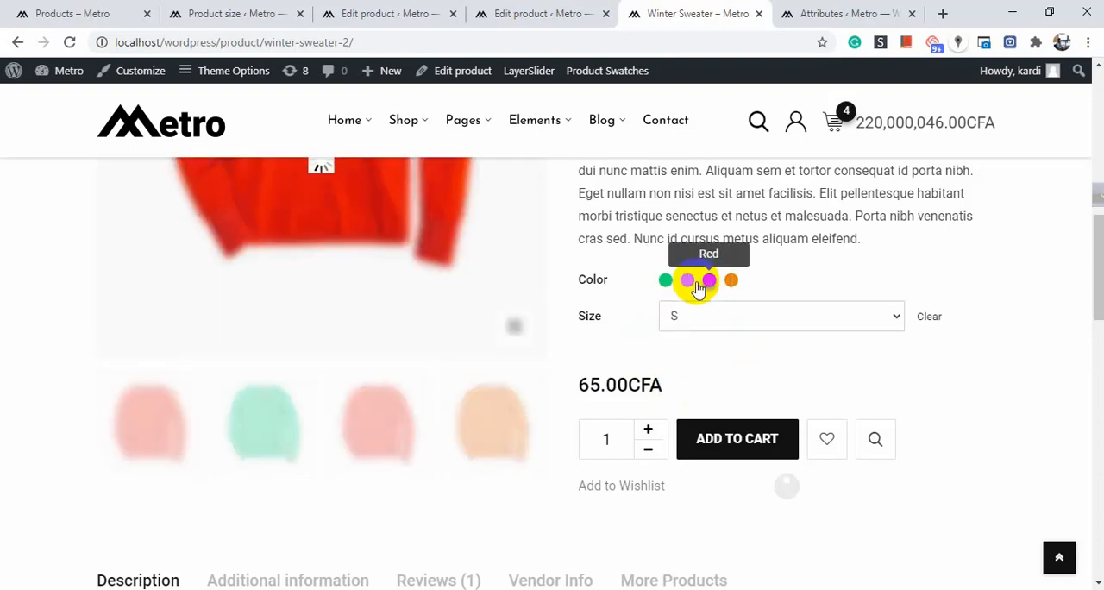
click(665, 279)
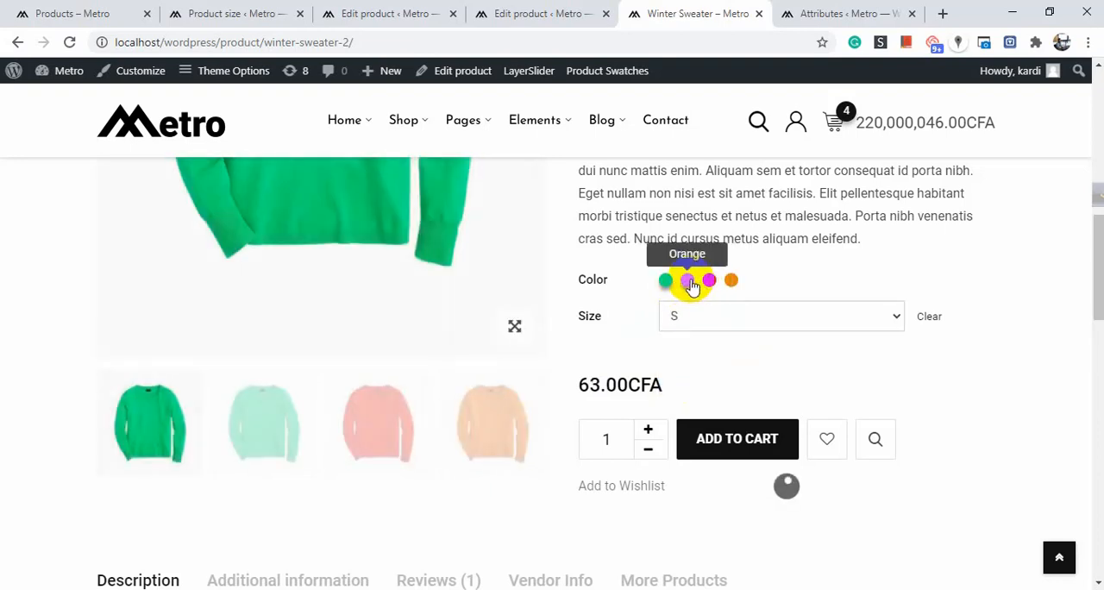
click(690, 281)
scroll(715, 345, down, 2)
scroll(709, 333, up, 1)
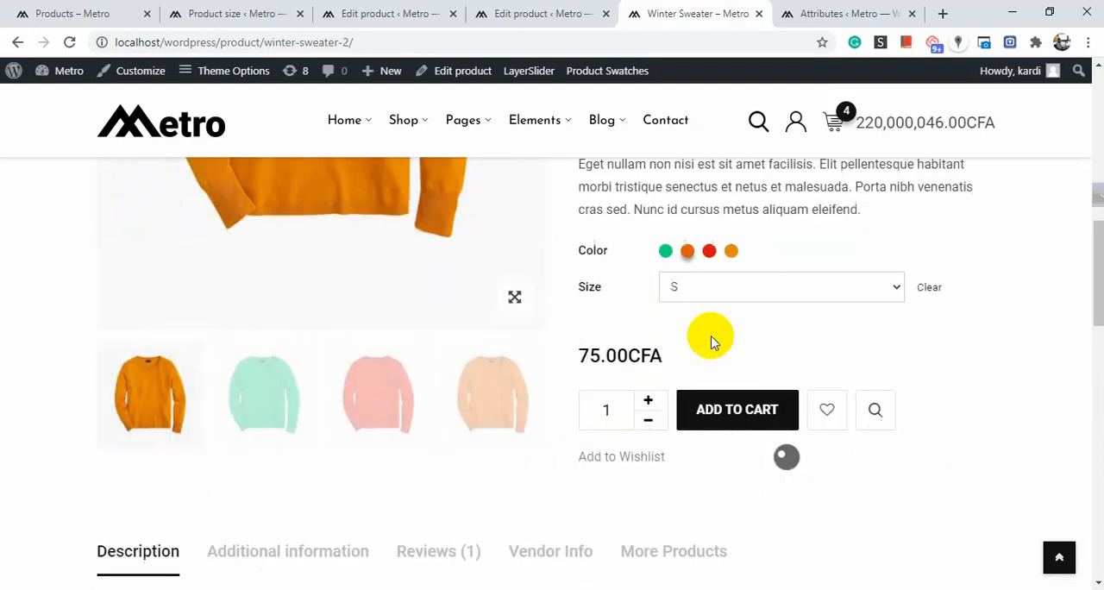
scroll(712, 342, up, 1)
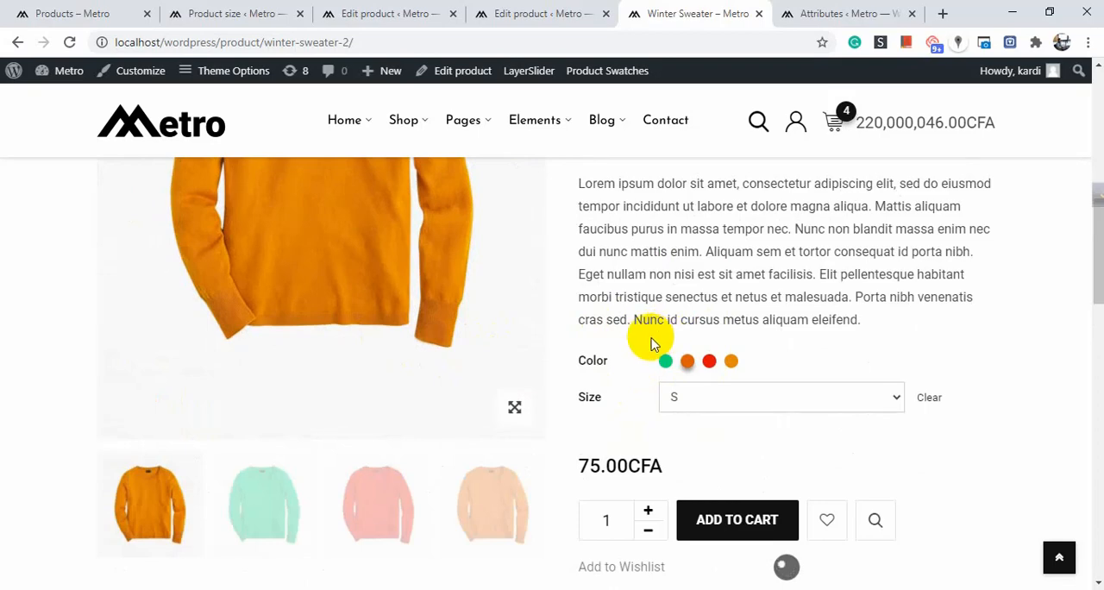
scroll(648, 335, up, 3)
scroll(648, 334, down, 5)
scroll(651, 343, up, 2)
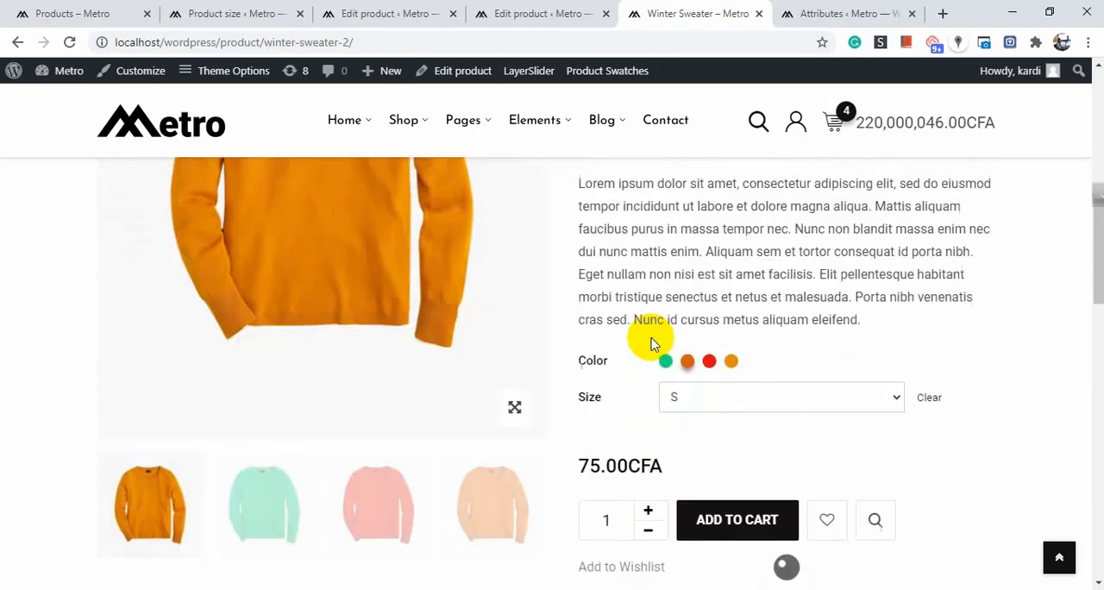